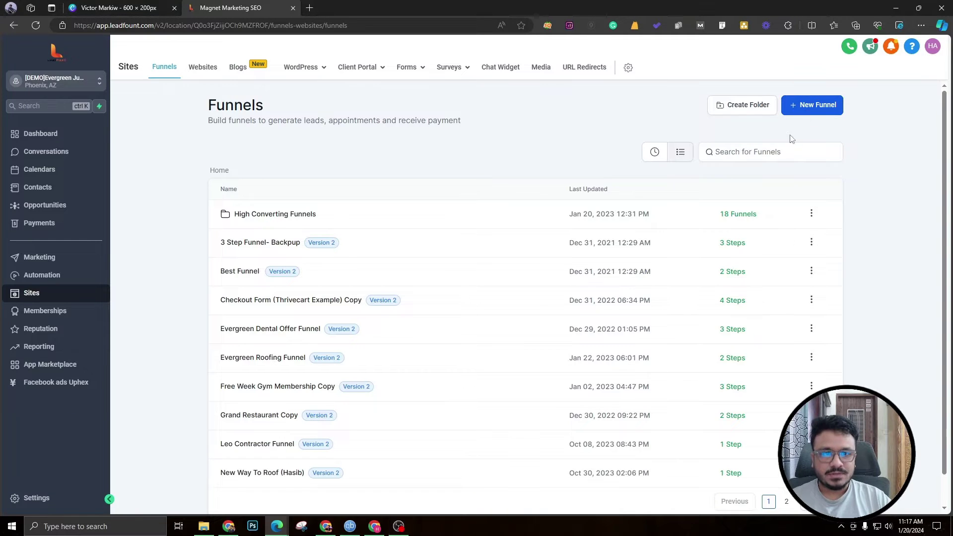
Create a new funnel from blank with the Funnel Name 'Top Section Funnel'
left_click(812, 105)
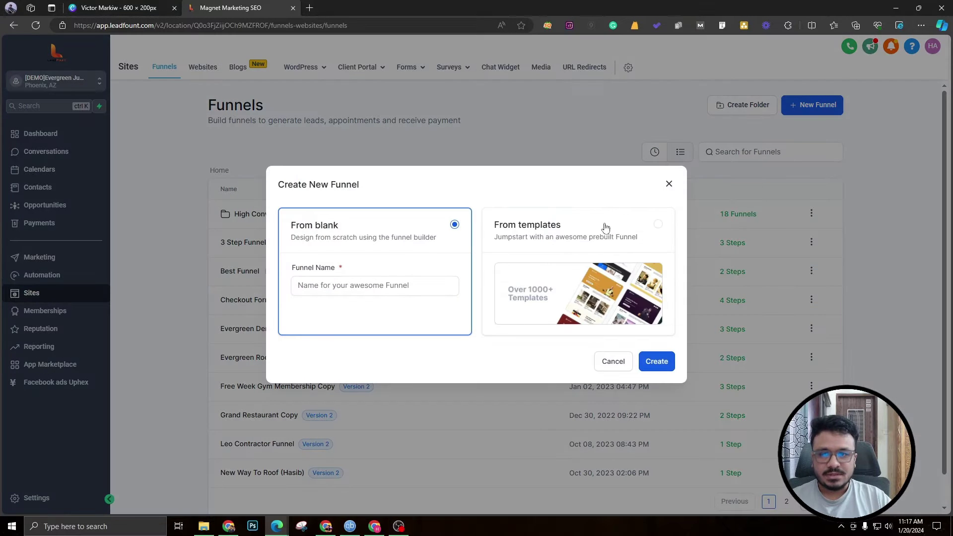
left_click(349, 288)
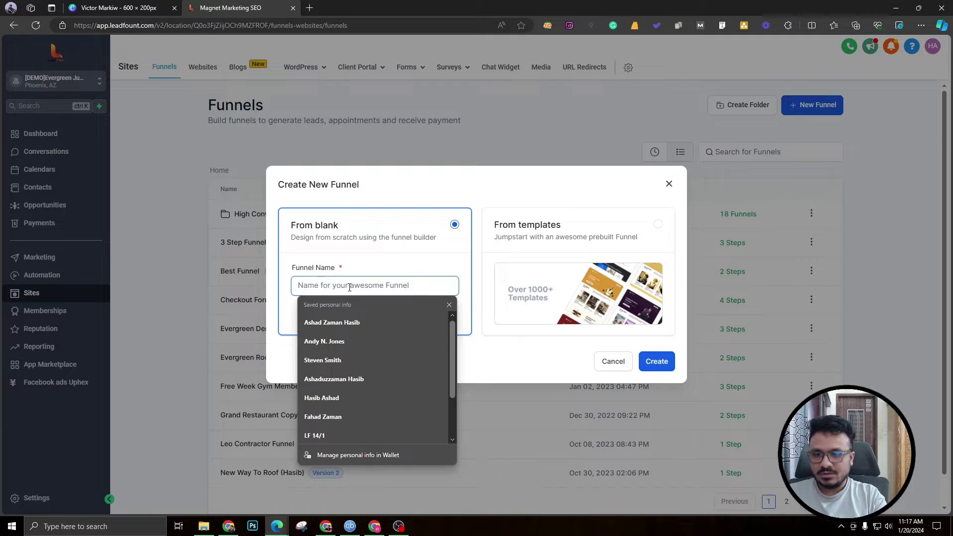
type("E")
key("BackSpace")
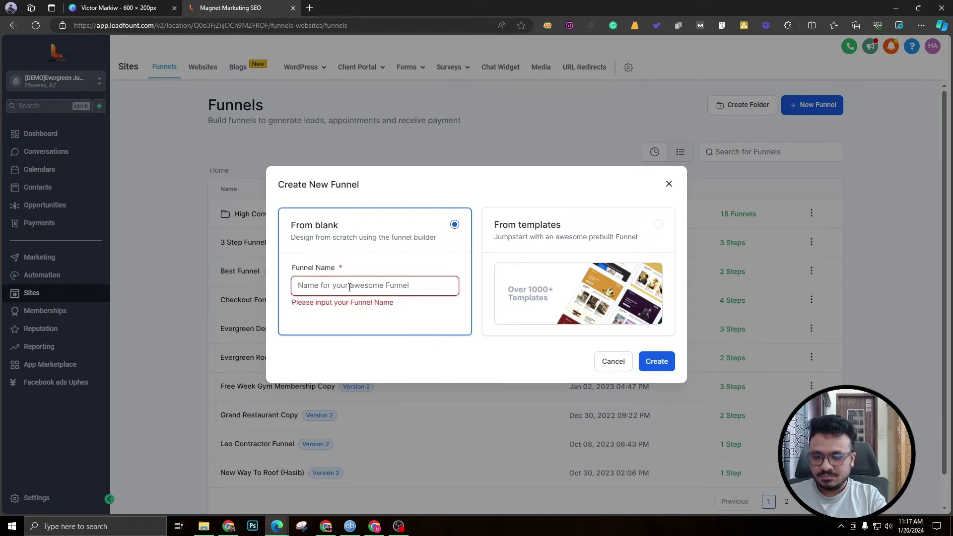
type("Top ")
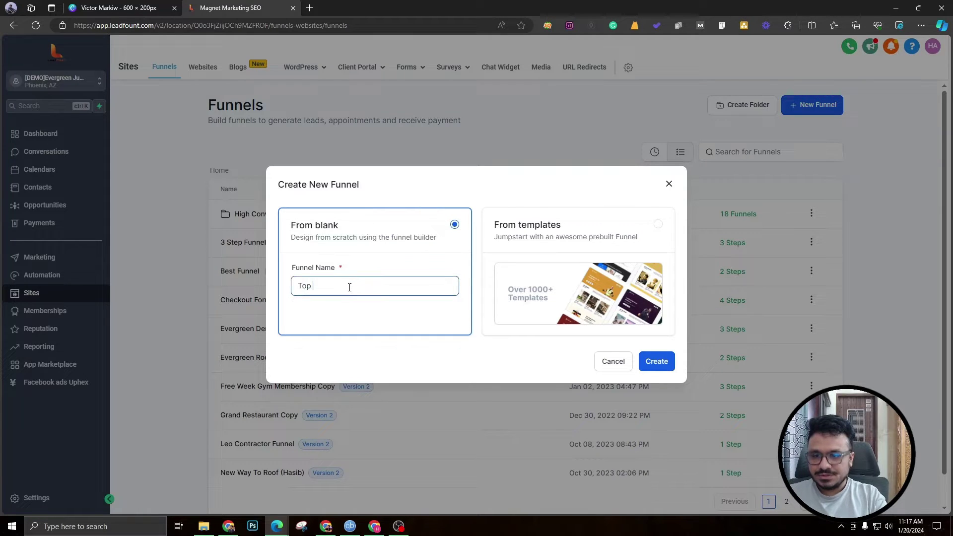
type("Section Funnel")
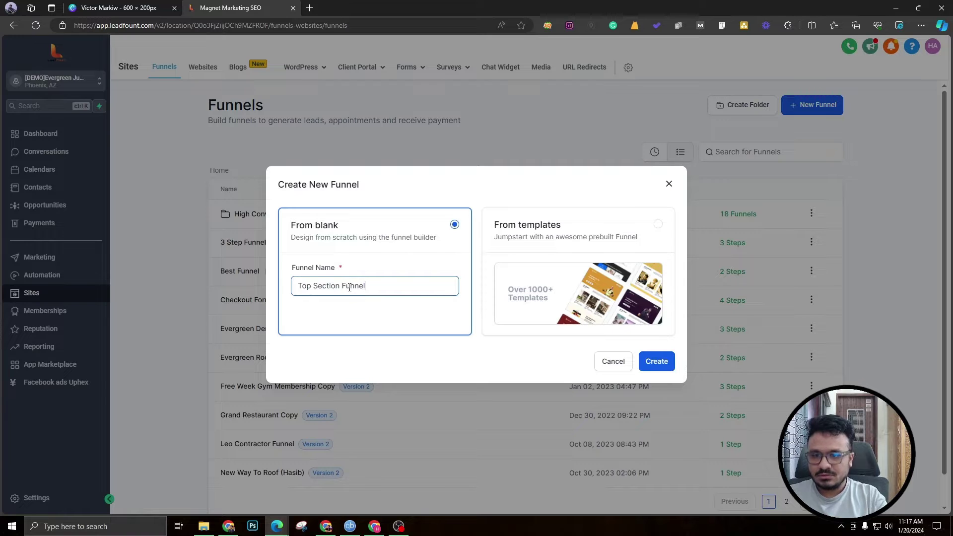
left_click(655, 365)
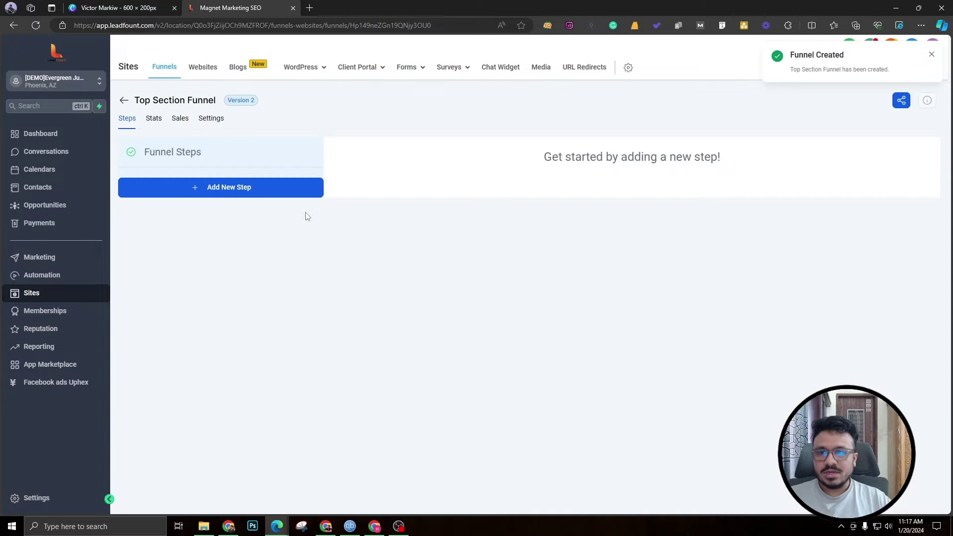
Add a new funnel step named 'Landing Page'
left_click(257, 189)
left_click(443, 229)
type("L")
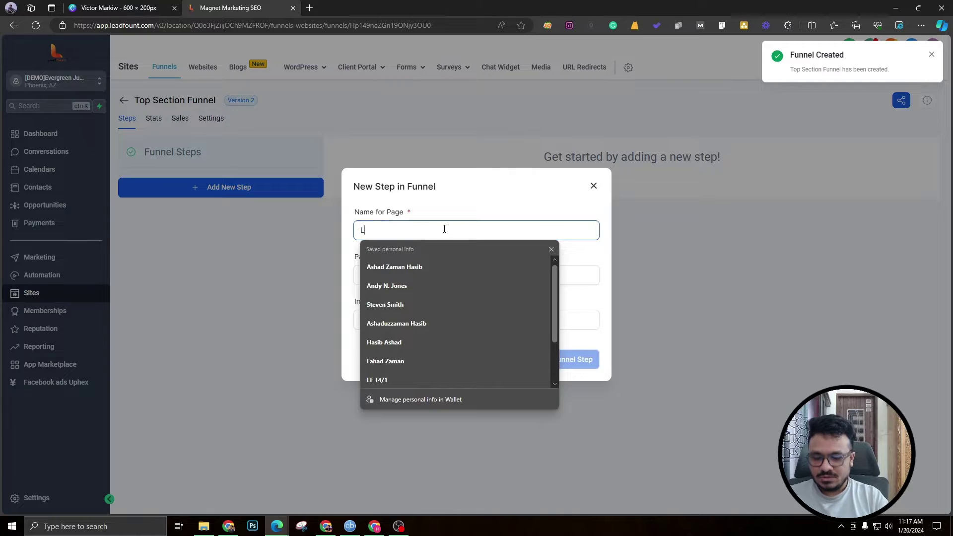
type("anding Page")
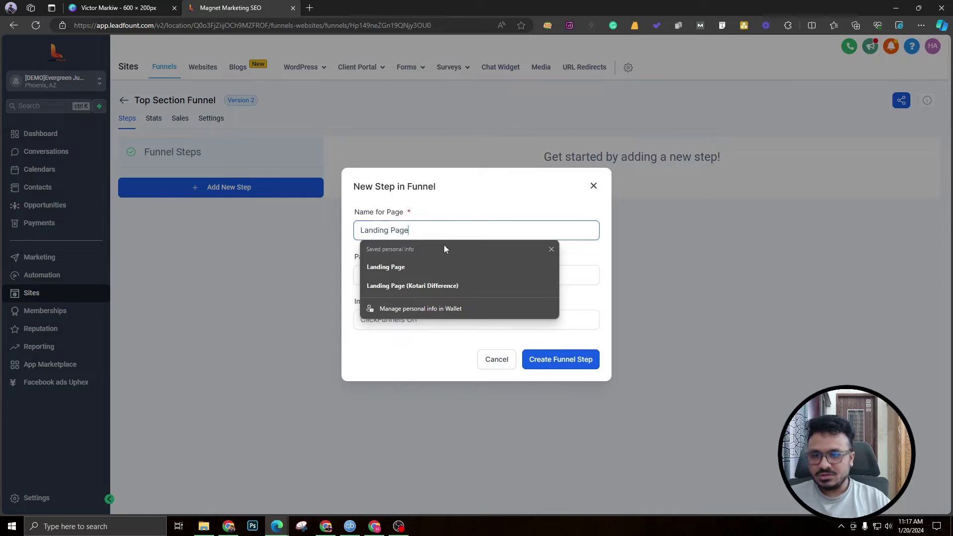
left_click(441, 269)
left_click(546, 361)
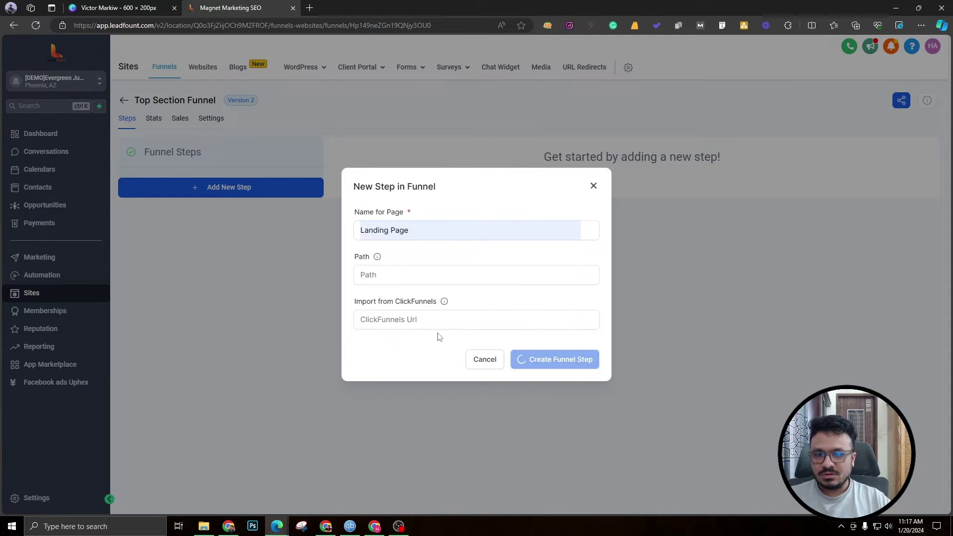
Open the Landing Page step in the page builder in a new tab
left_click(411, 325)
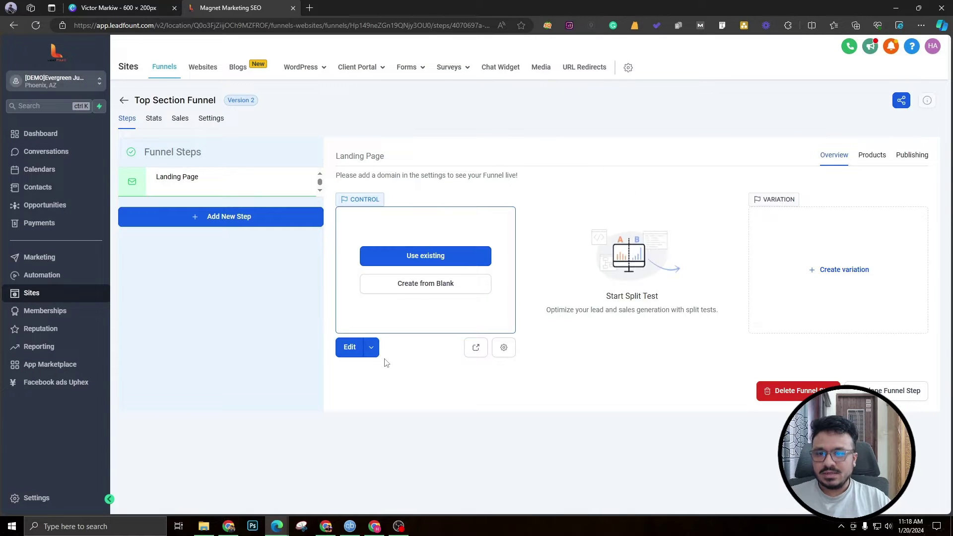
left_click(370, 348)
left_click(363, 331)
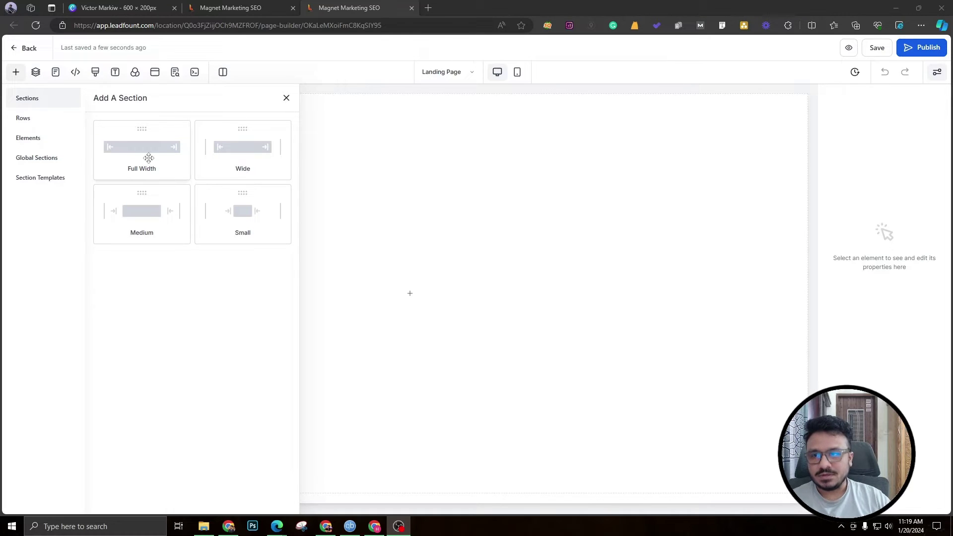
Place a Full Width section with a one-column row and add a Paragraph element
left_click_drag(147, 156, 399, 141)
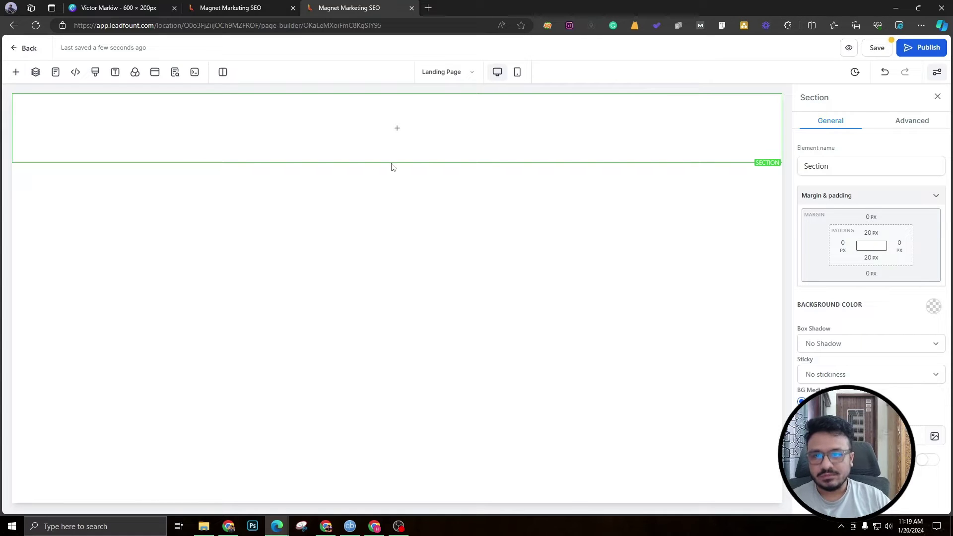
mouse_move(223, 130)
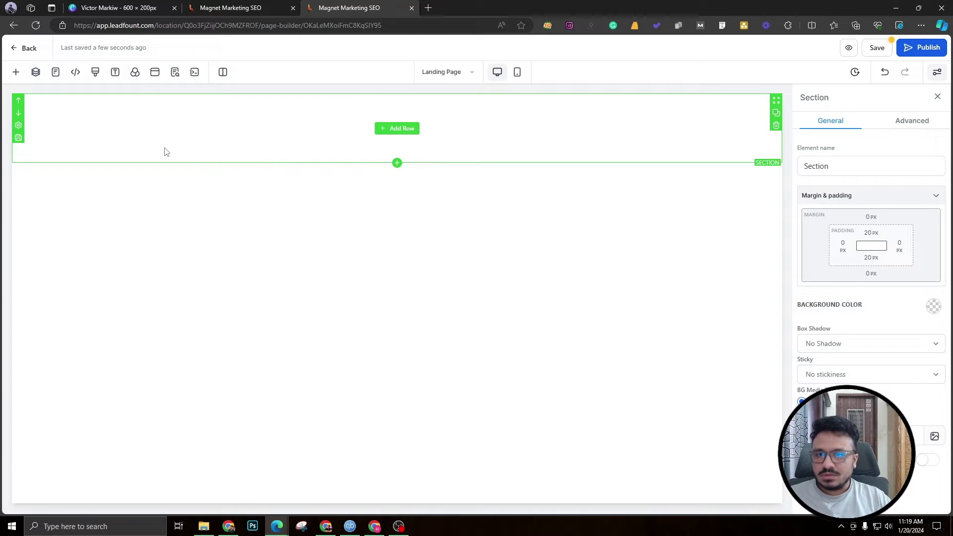
left_click(396, 128)
left_click(132, 159)
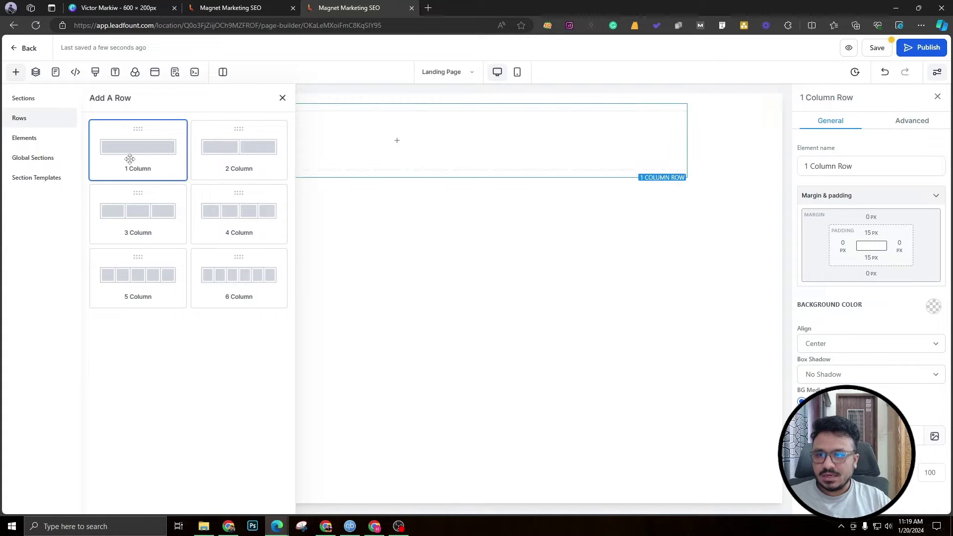
left_click(422, 142)
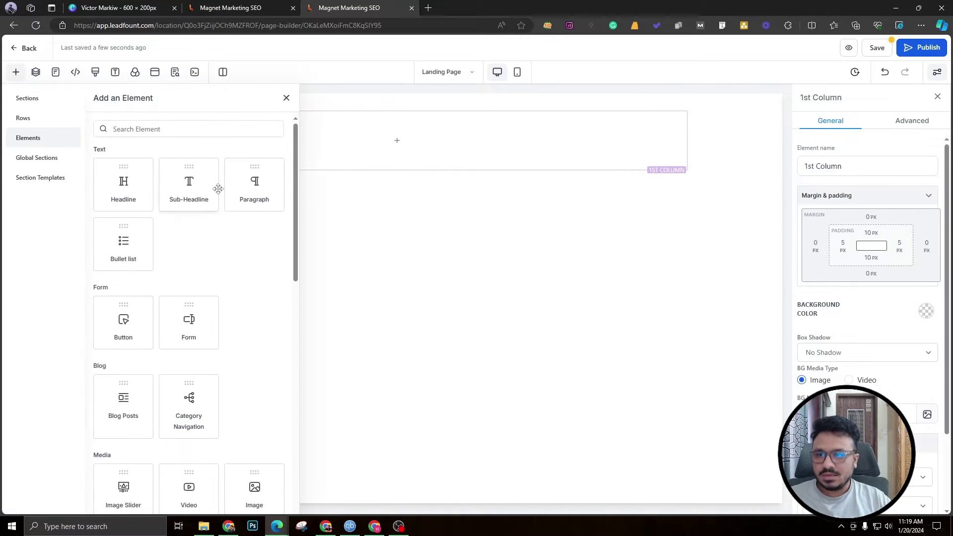
left_click(243, 191)
Change the paragraph to '$200 OFF ON YOUR FIRST SERVICE' and set its font size to 16 px
triple_click(331, 123)
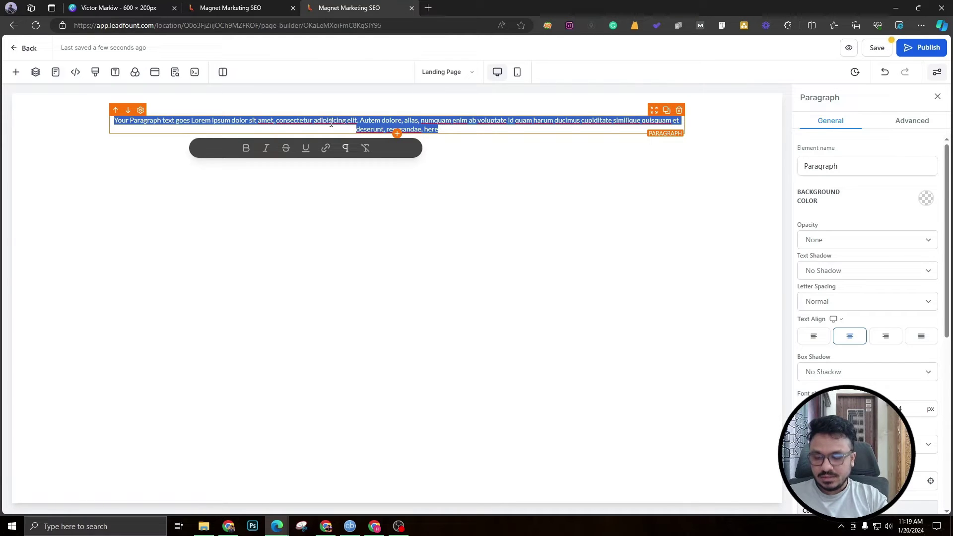
key("BackSpace")
type("$200 OFF")
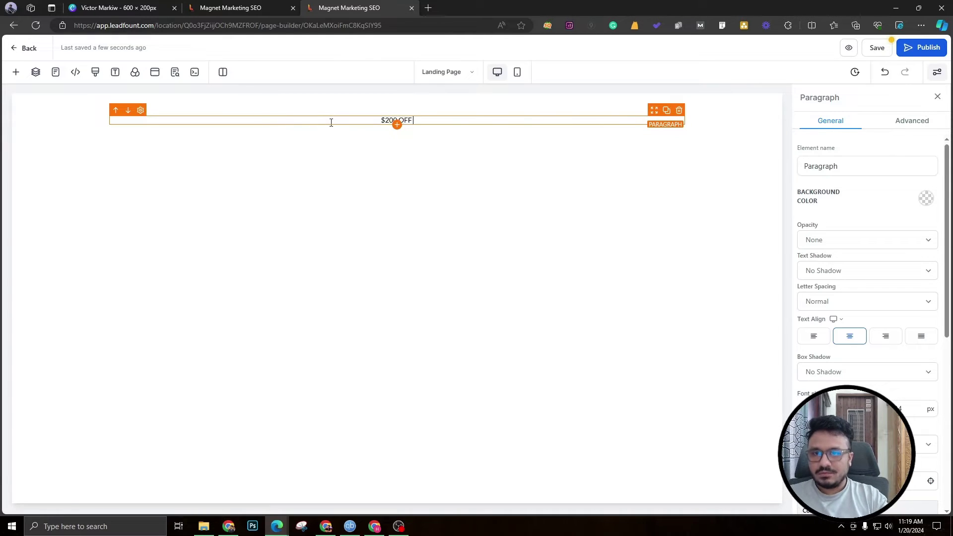
type(" ON YOUR FIRSRT")
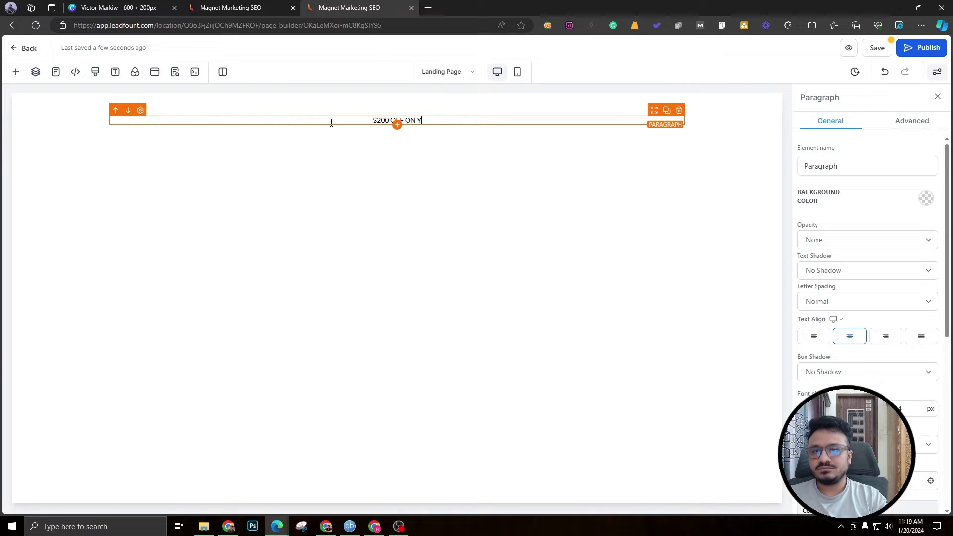
key("BackSpace")
key("BackSpace")
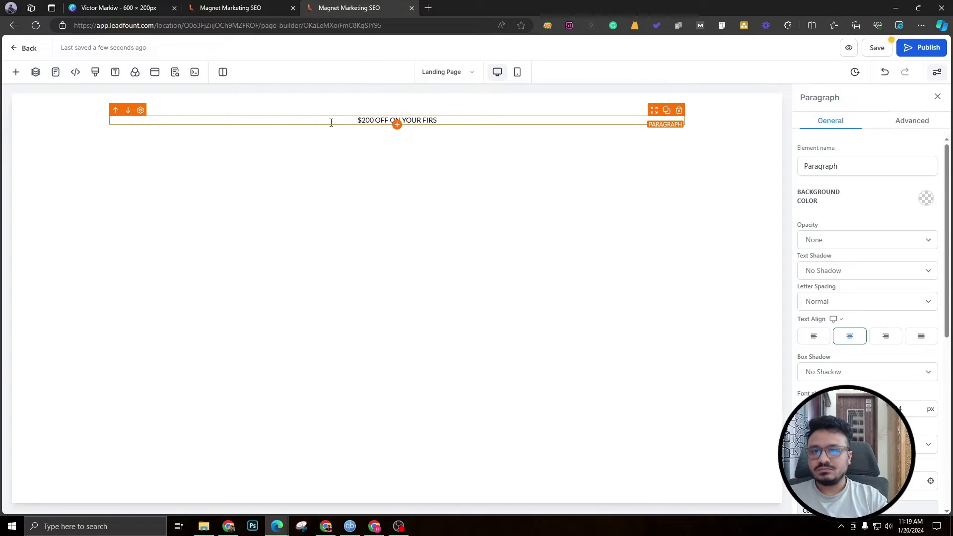
type("T SERVICE")
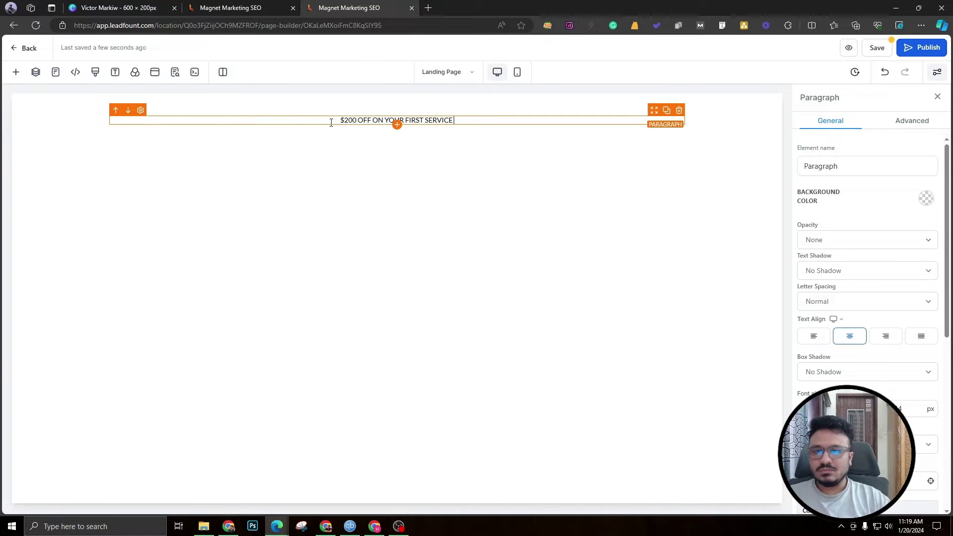
triple_click(359, 120)
double_click(898, 408)
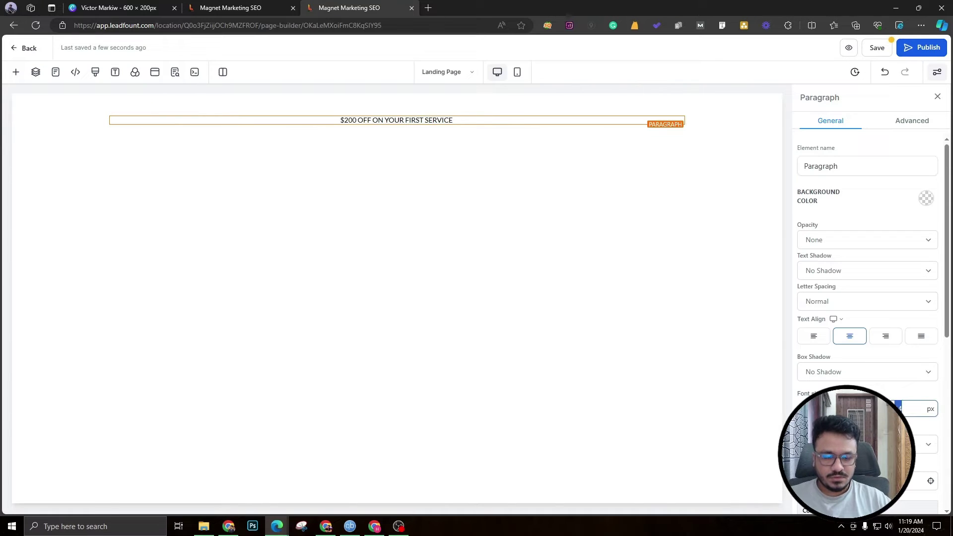
type("16")
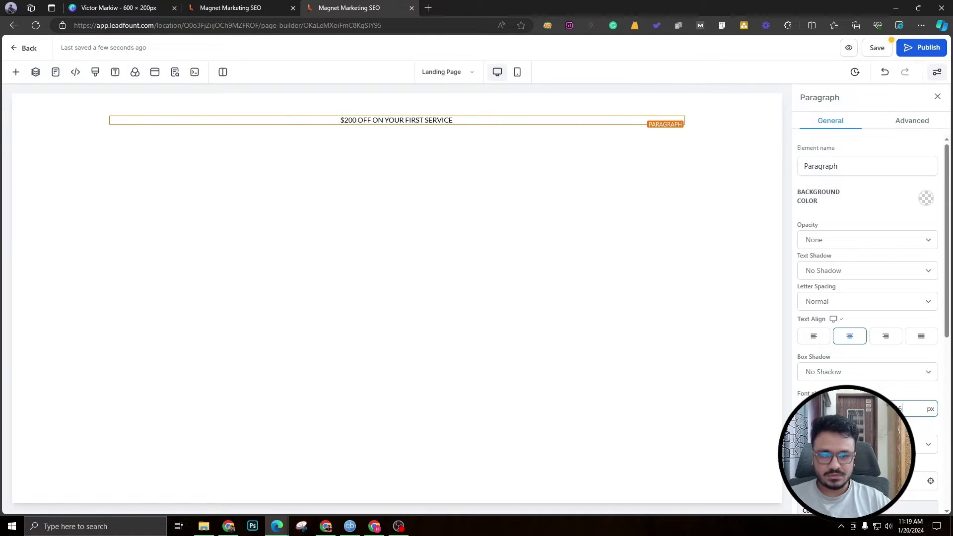
Set the section's top and bottom padding to 4 px
left_click(39, 129)
left_click(871, 233)
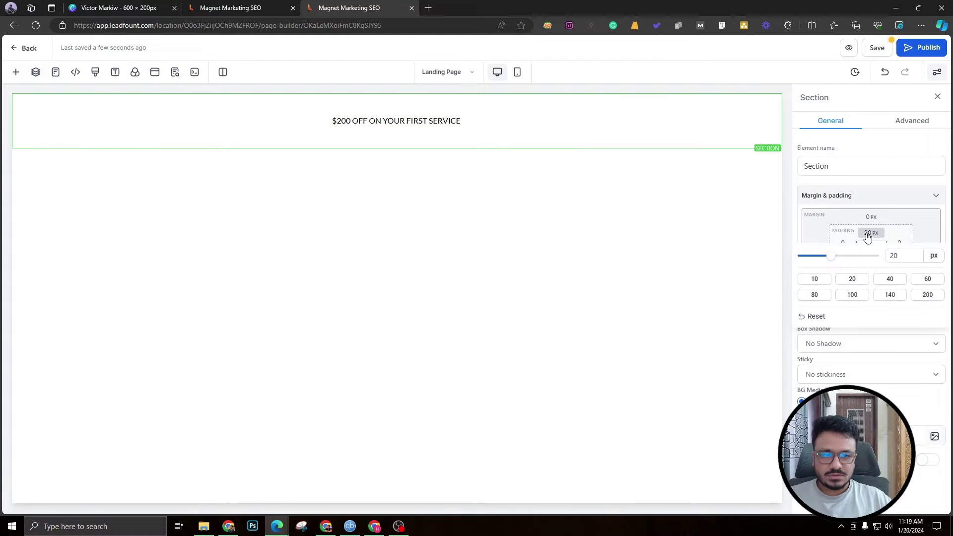
left_click_drag(829, 257, 809, 264)
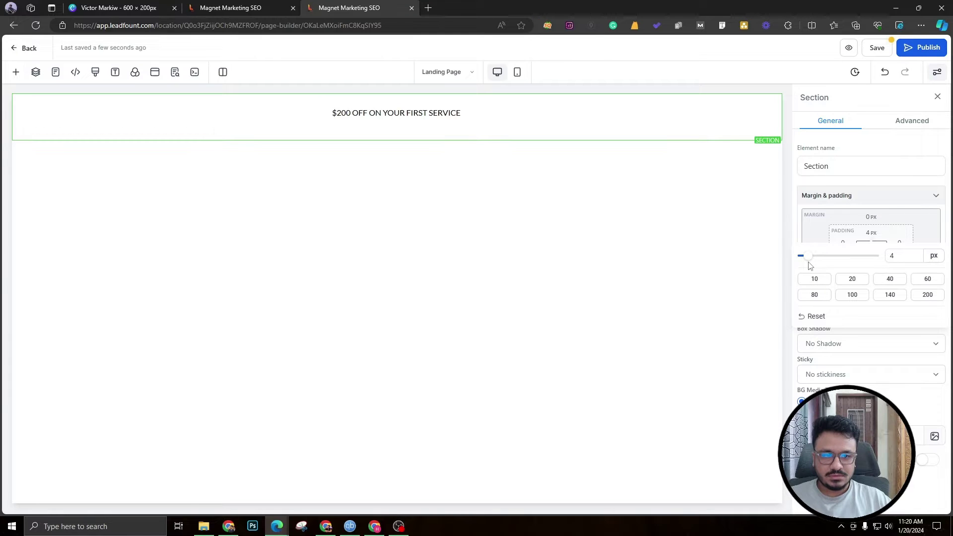
left_click(880, 239)
left_click(871, 259)
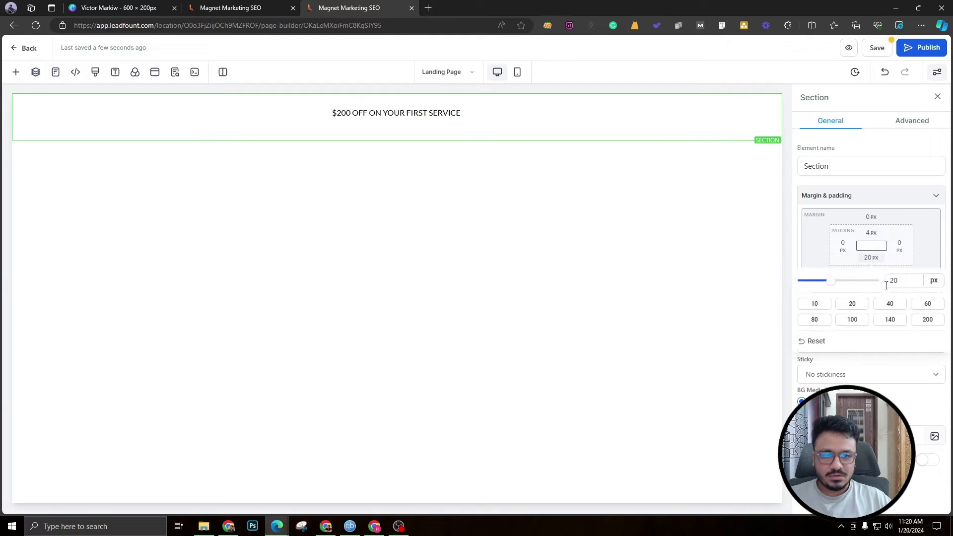
double_click(891, 281)
type("4")
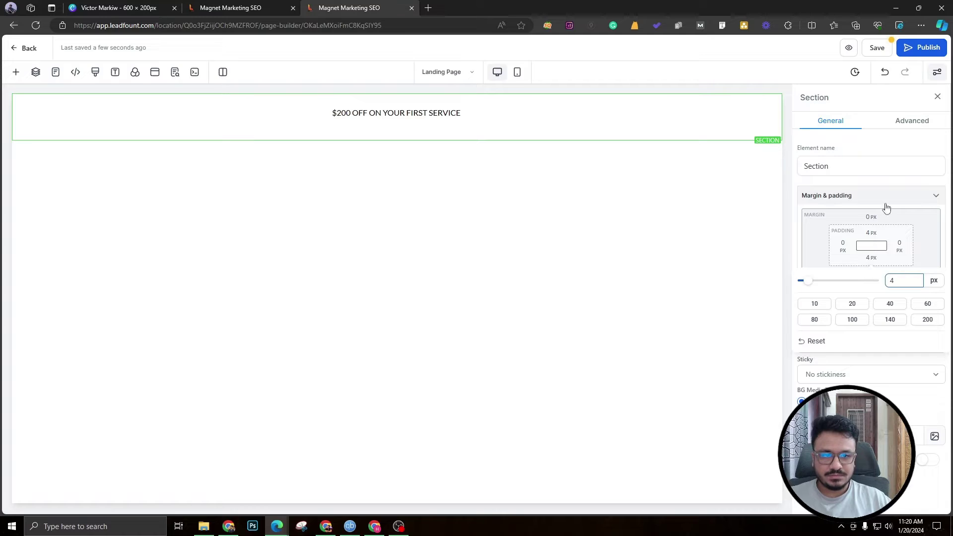
left_click(832, 205)
Set the offer row's top and bottom padding to 2 px
left_click(313, 128)
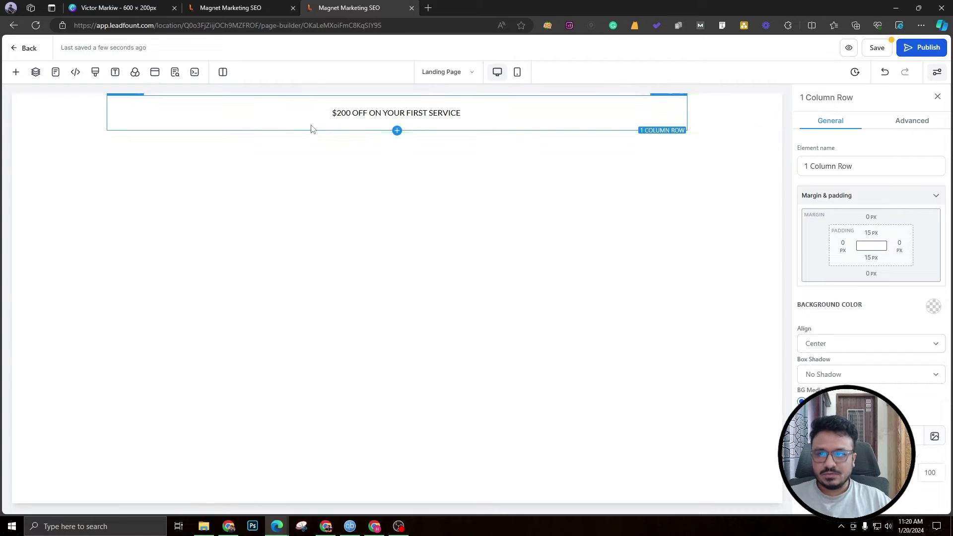
left_click(872, 233)
double_click(892, 255)
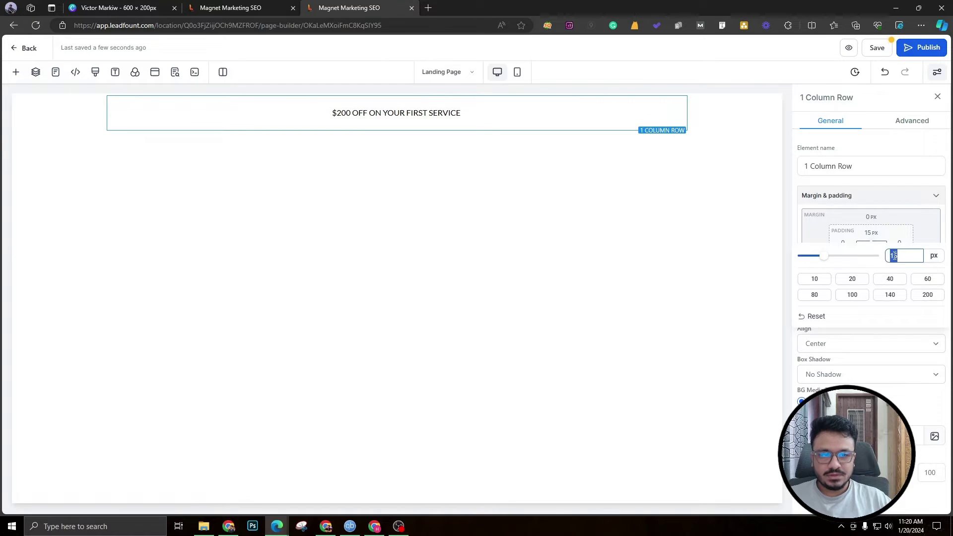
type("2")
left_click(886, 240)
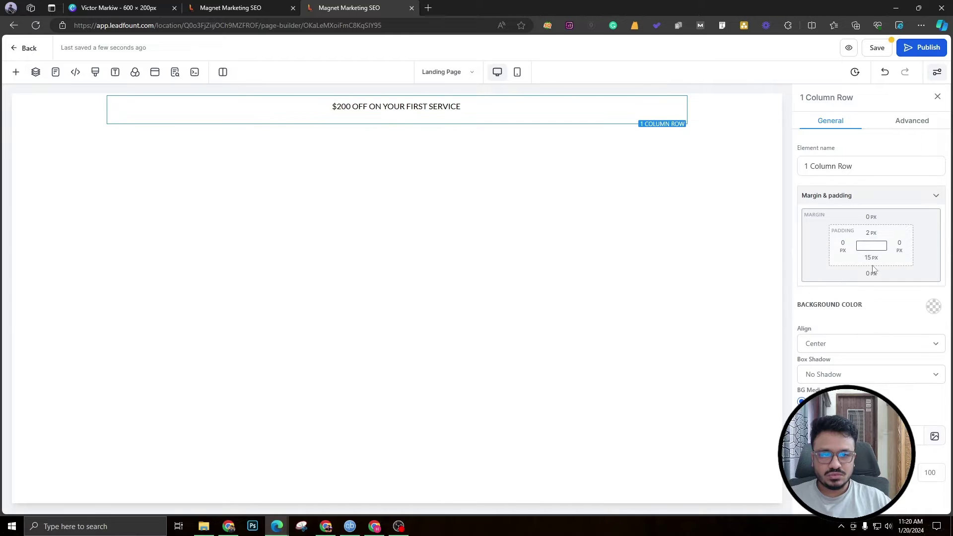
left_click(872, 258)
double_click(892, 281)
type("2")
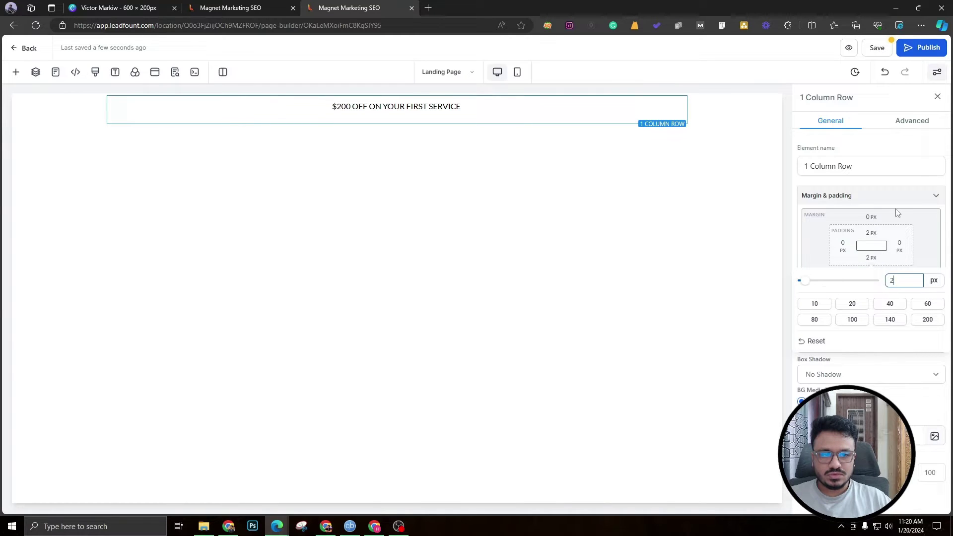
left_click(894, 196)
Give the banner section a green background colour
left_click(77, 111)
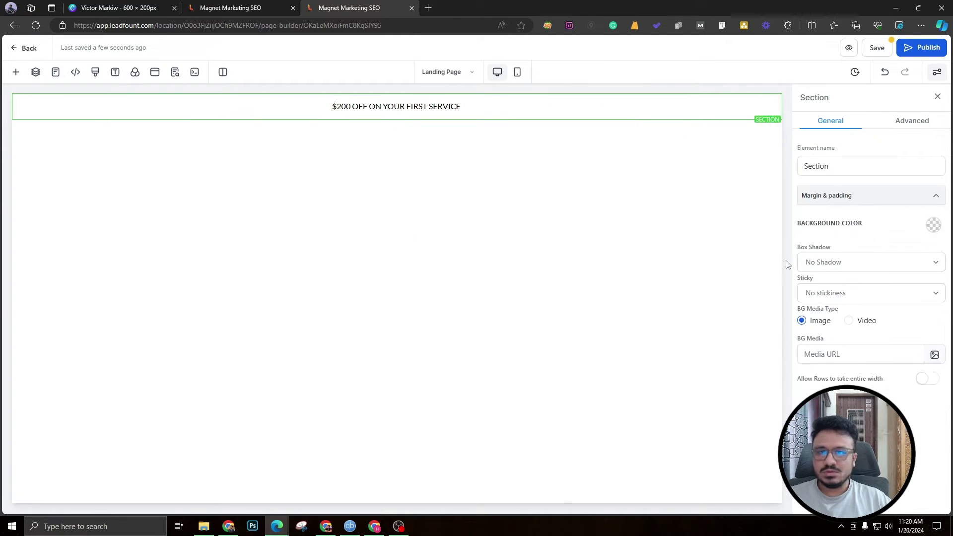
left_click(932, 231)
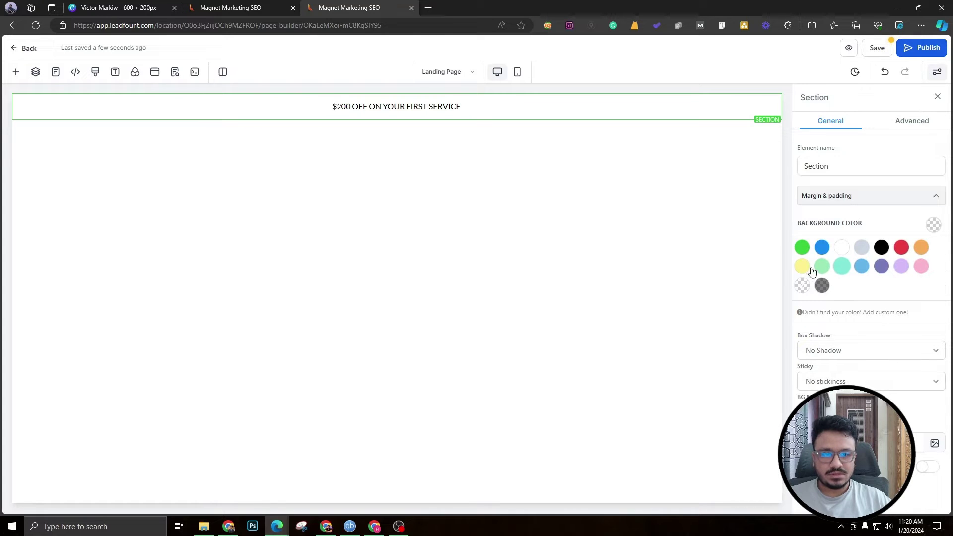
left_click(802, 247)
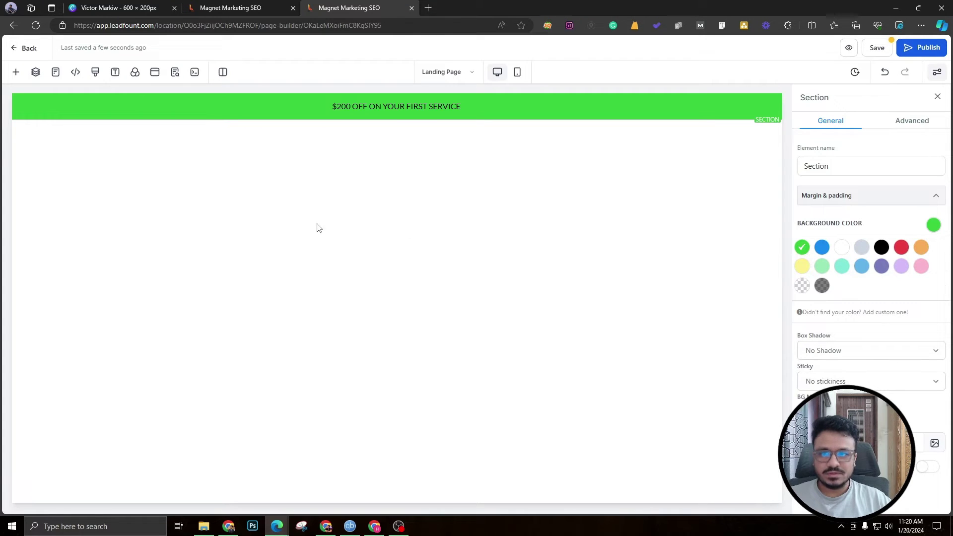
Set both the Headline Font and Content Font to Poppins in Typography
double_click(353, 107)
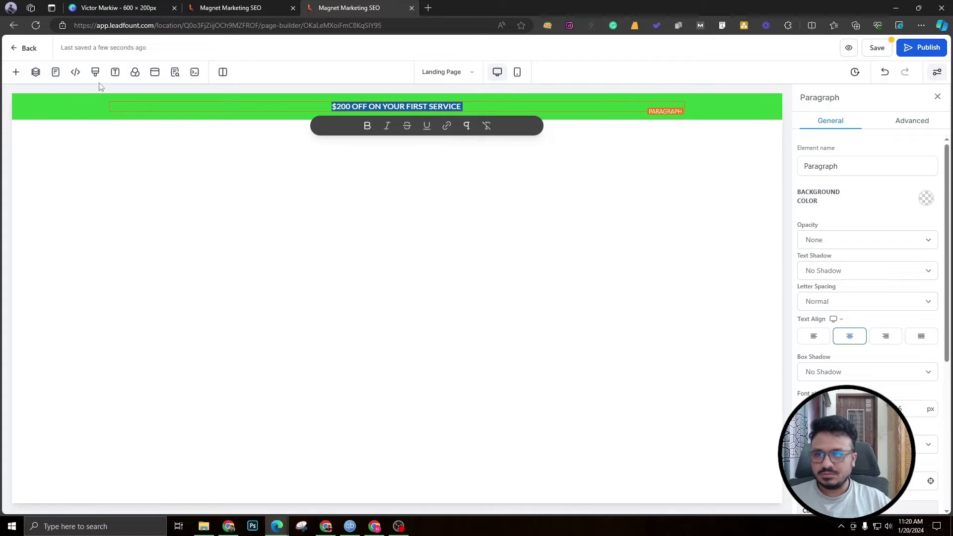
left_click(115, 73)
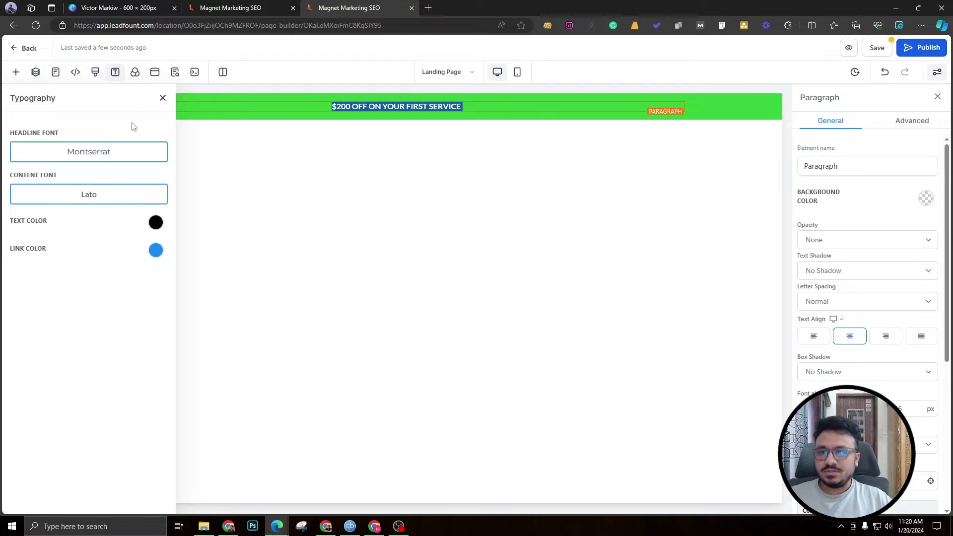
left_click(91, 154)
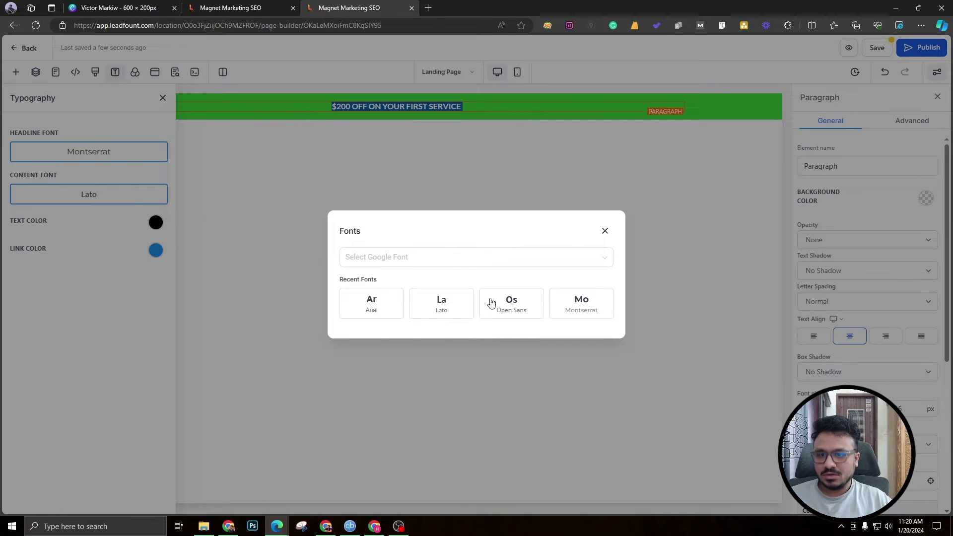
left_click(486, 258)
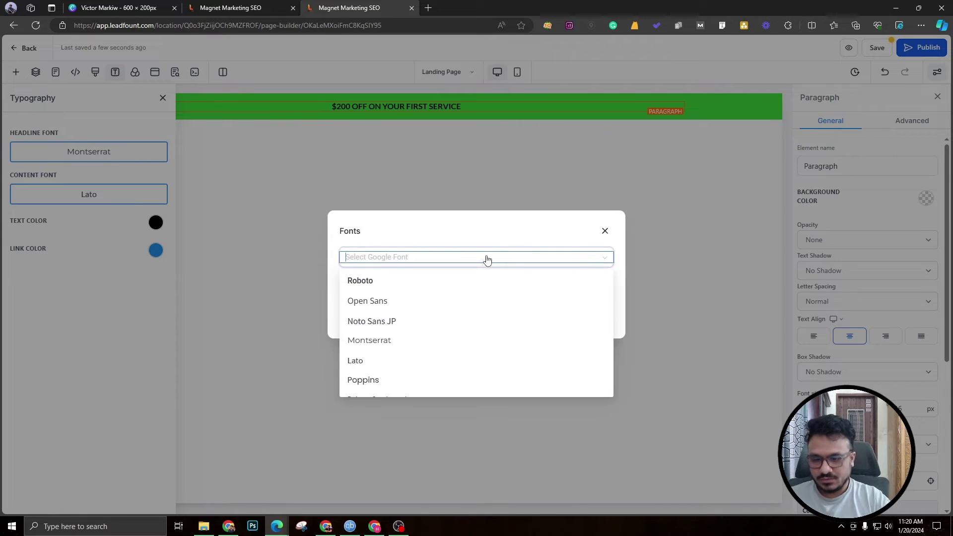
type("popp")
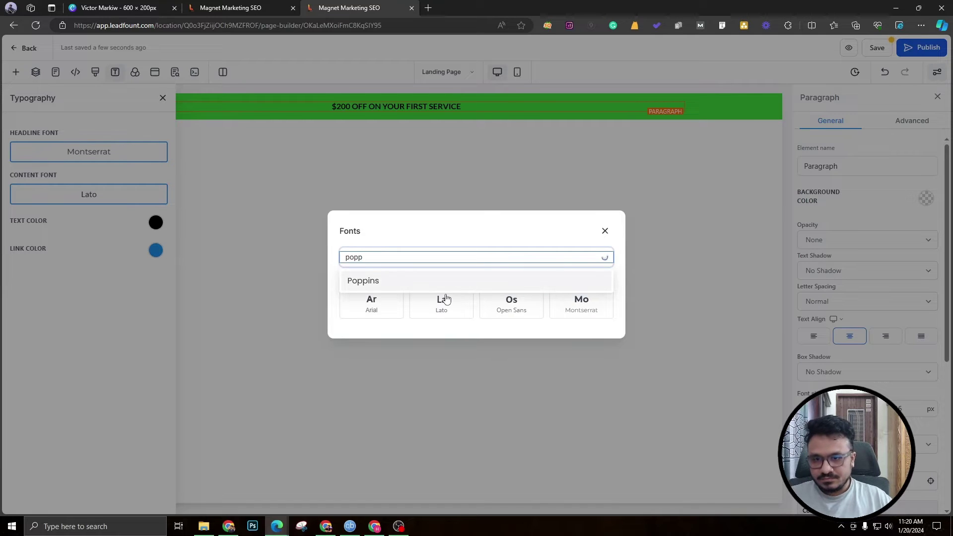
left_click(444, 287)
left_click(117, 194)
left_click(485, 240)
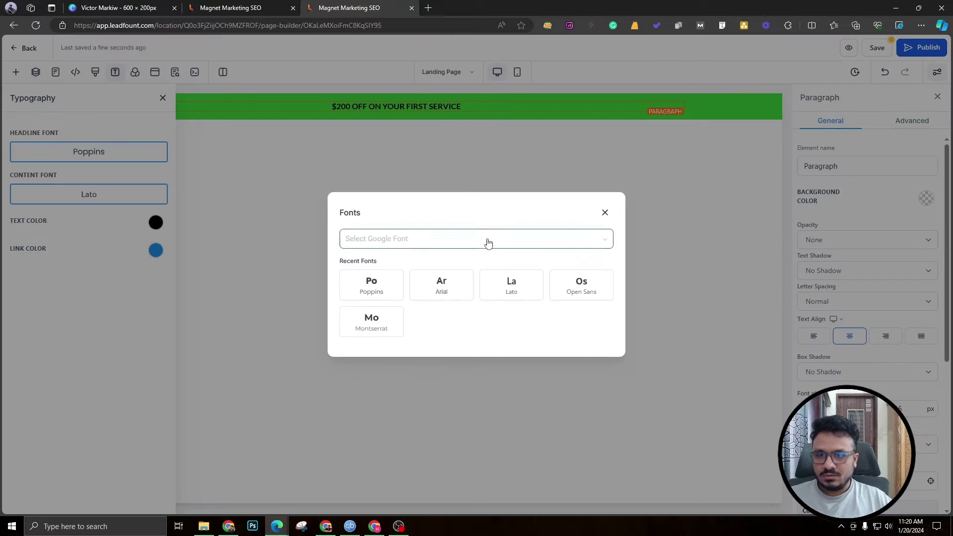
left_click(447, 215)
left_click(379, 286)
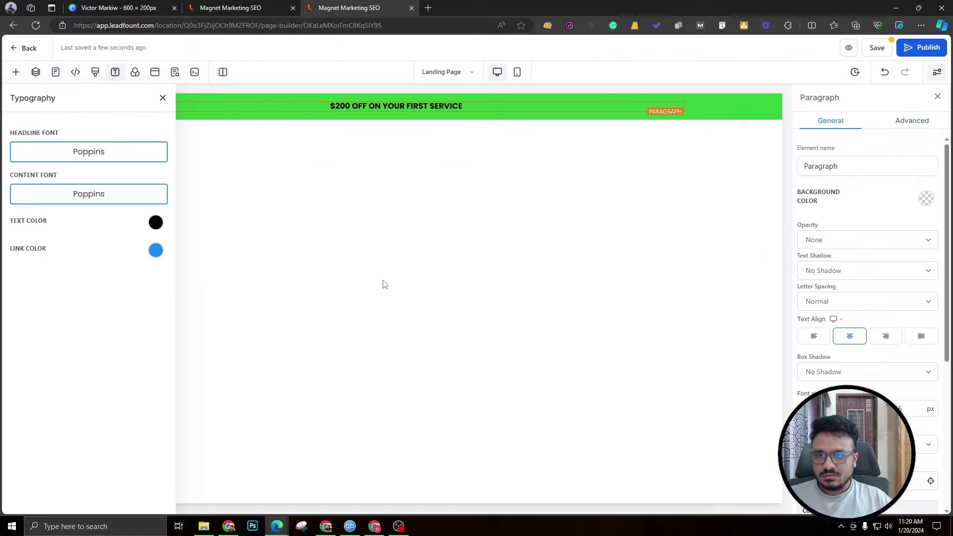
left_click(162, 97)
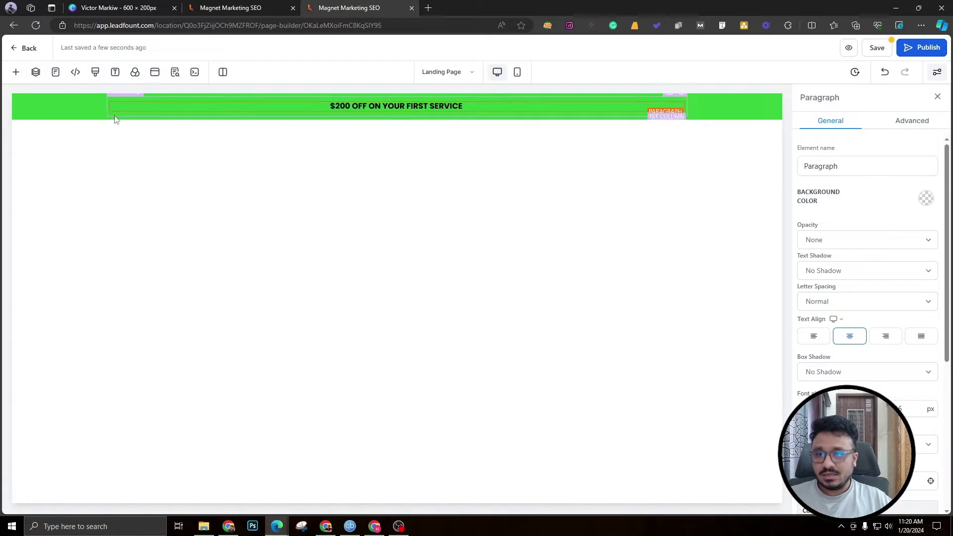
Adjust the banner headline's font size and preview the page in Mobile Mode
left_click(82, 112)
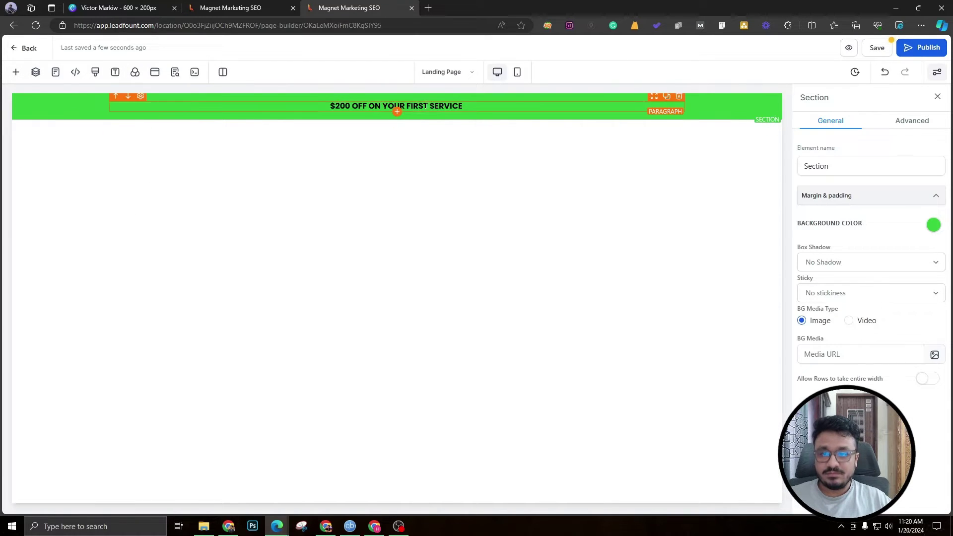
left_click(469, 106)
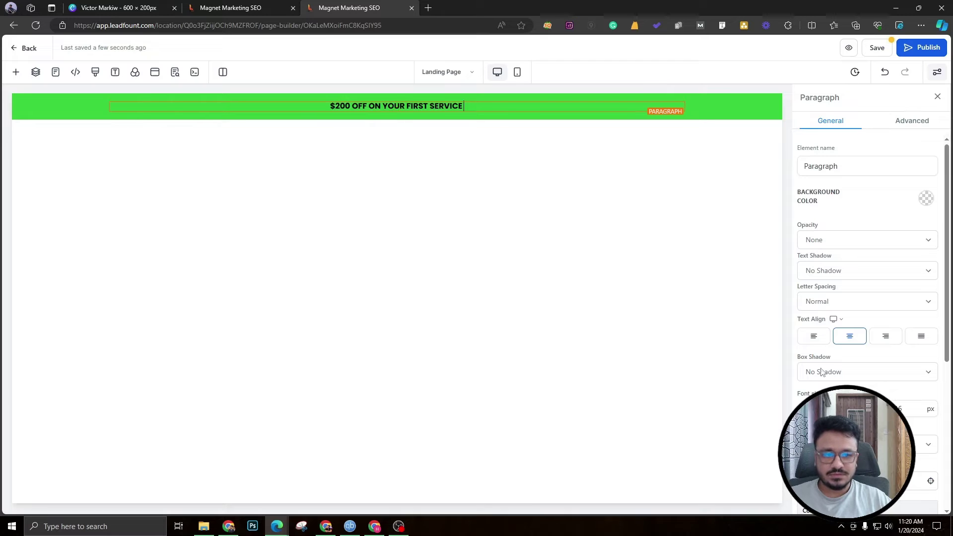
left_click(901, 409)
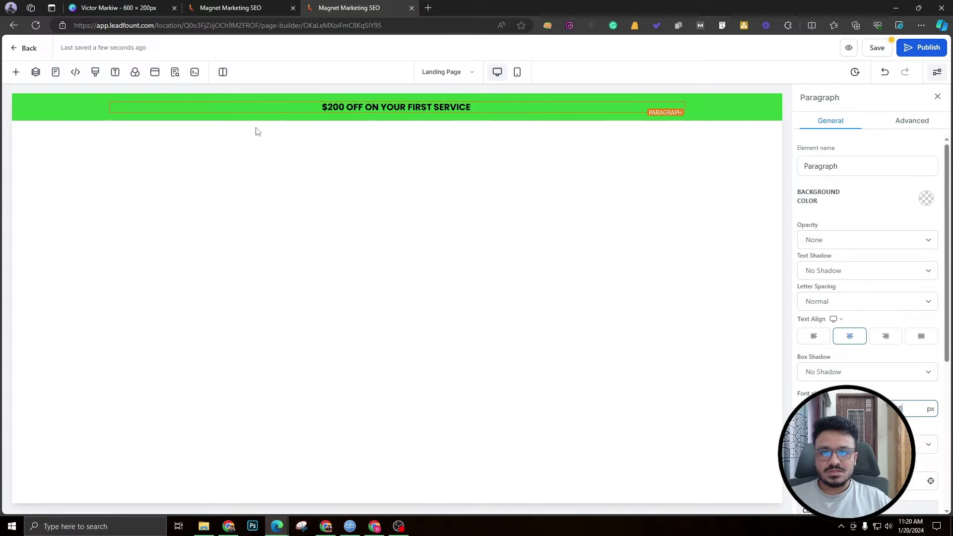
left_click(517, 72)
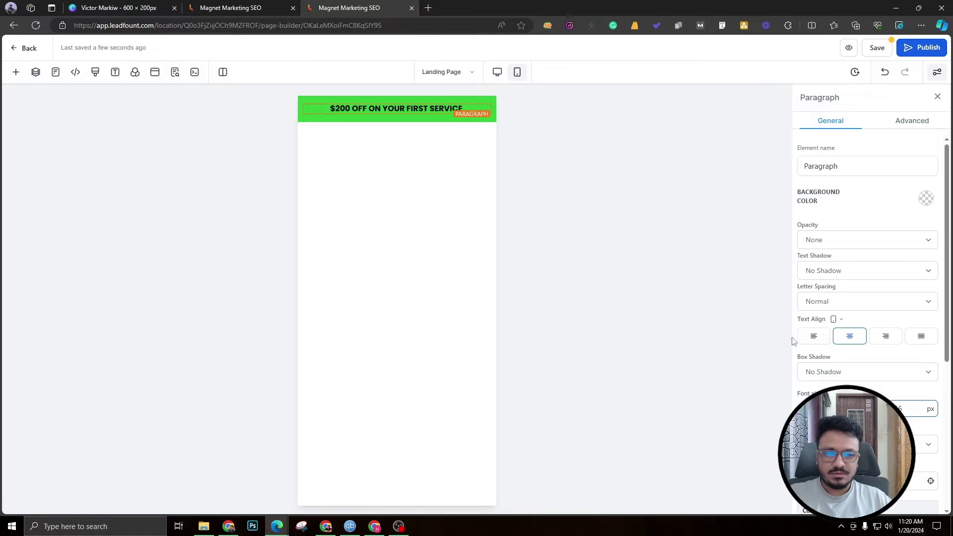
left_click(453, 125)
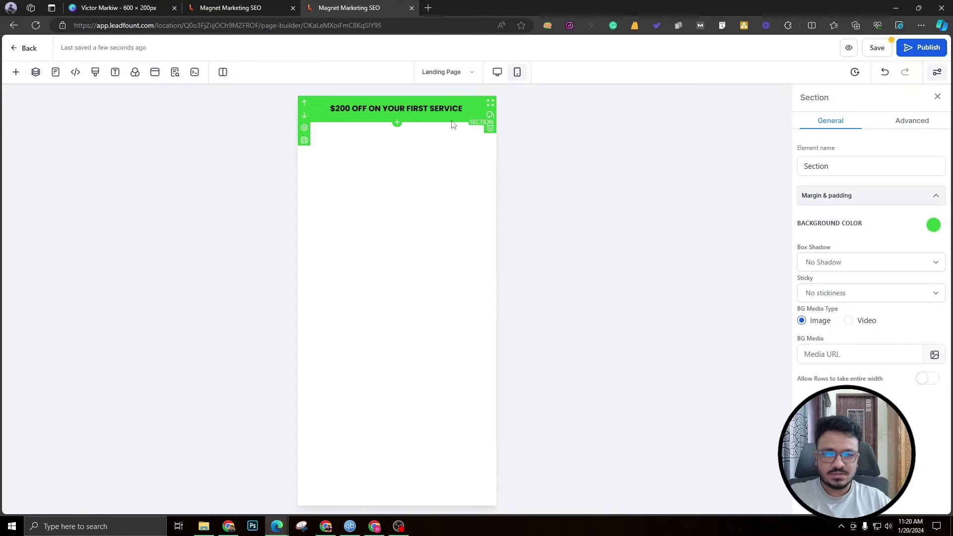
In Desktop Mode, append '. GET IN TOUCH WITH US TODAY' to the banner headline
left_click(496, 72)
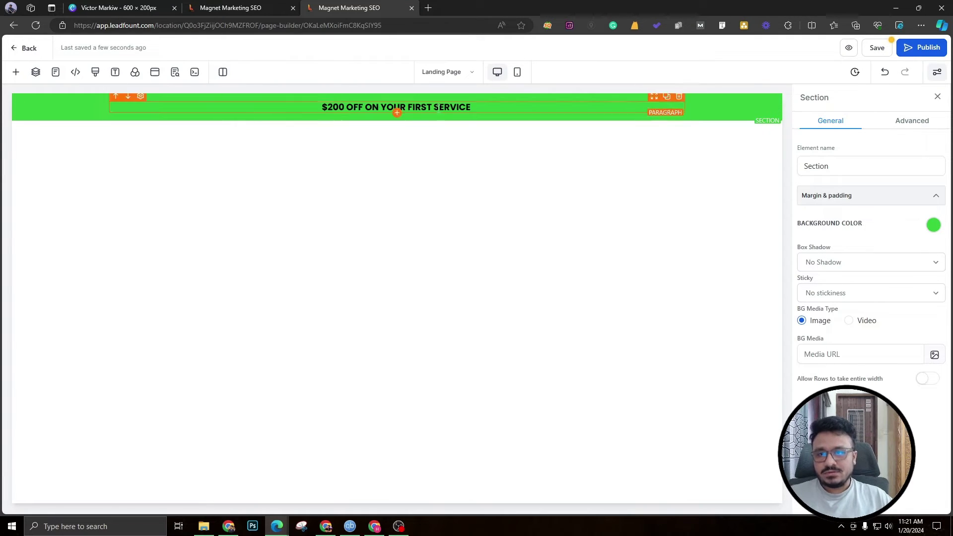
left_click(475, 109)
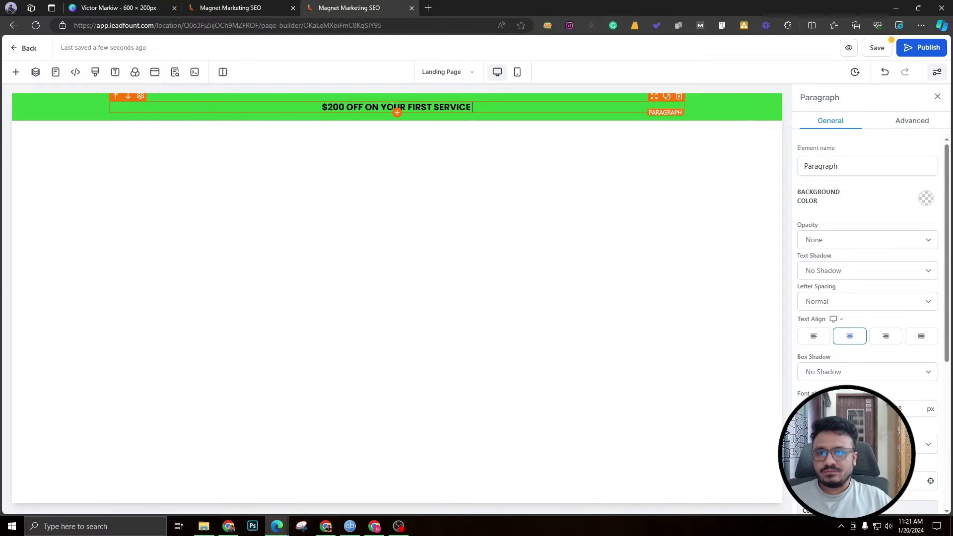
type(".")
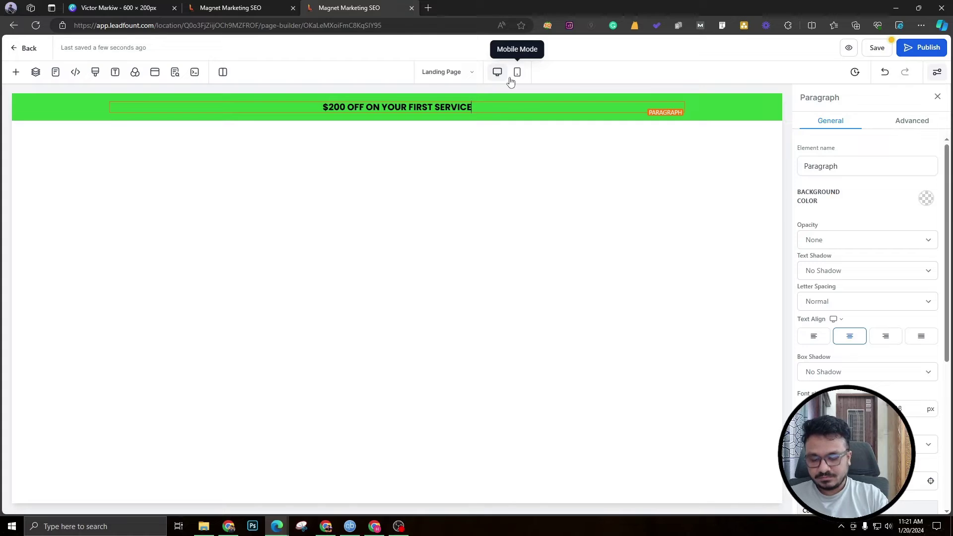
type(" GET IN TOUCH N")
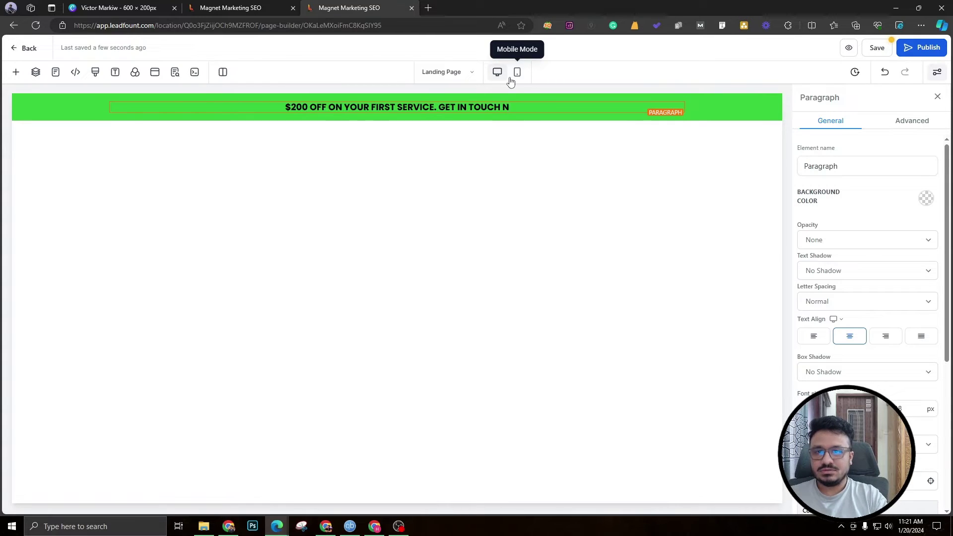
key("BackSpace")
type("WITH US")
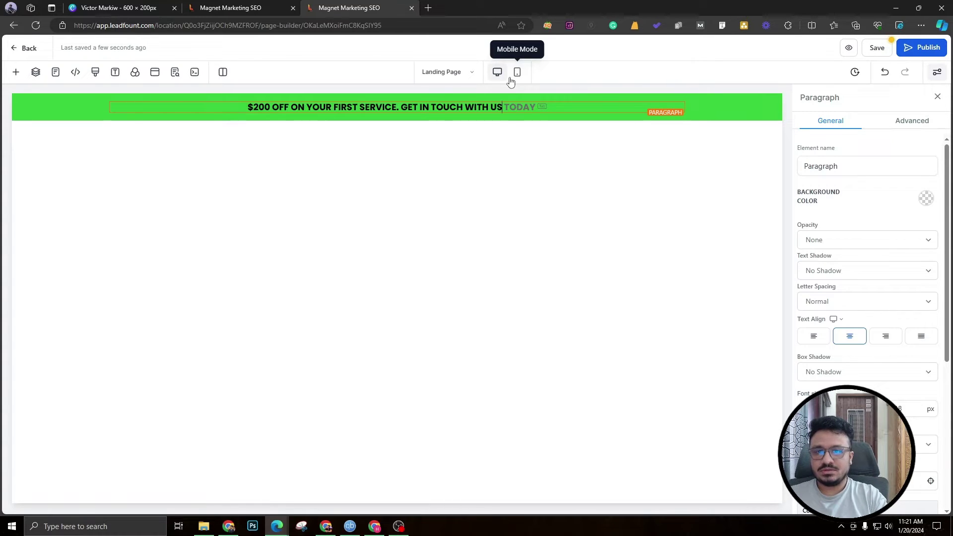
type(" TODAY")
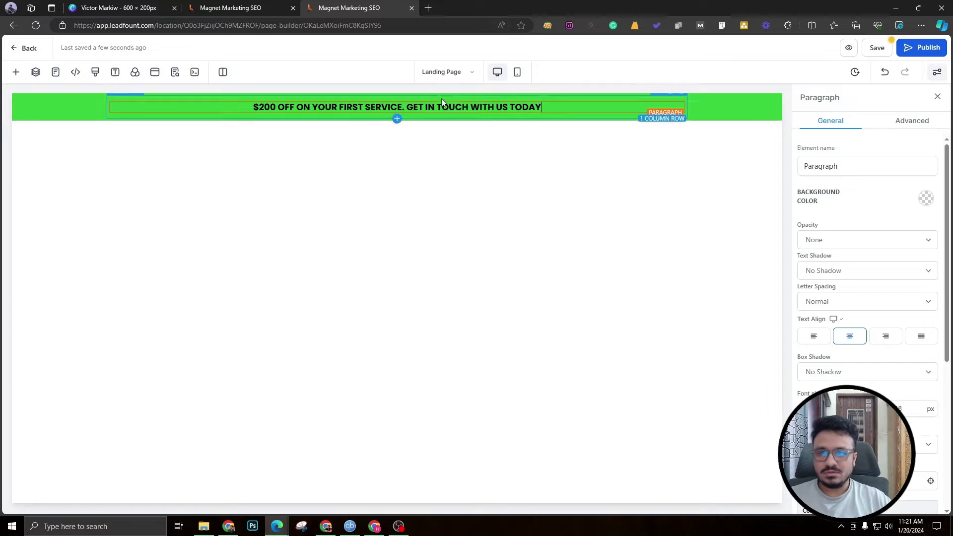
Insert a Full Width section below the banner and add a 2 Column row to it
left_click(397, 123)
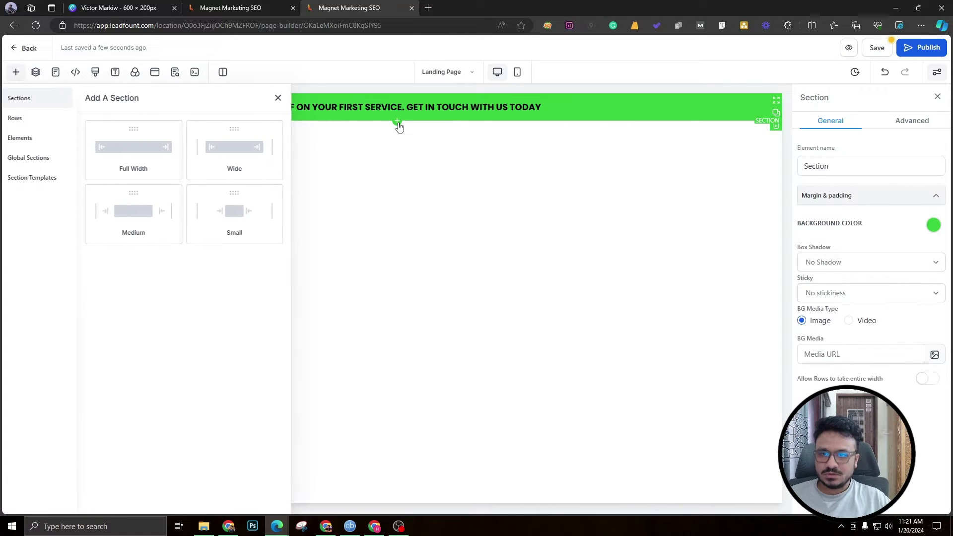
left_click(167, 156)
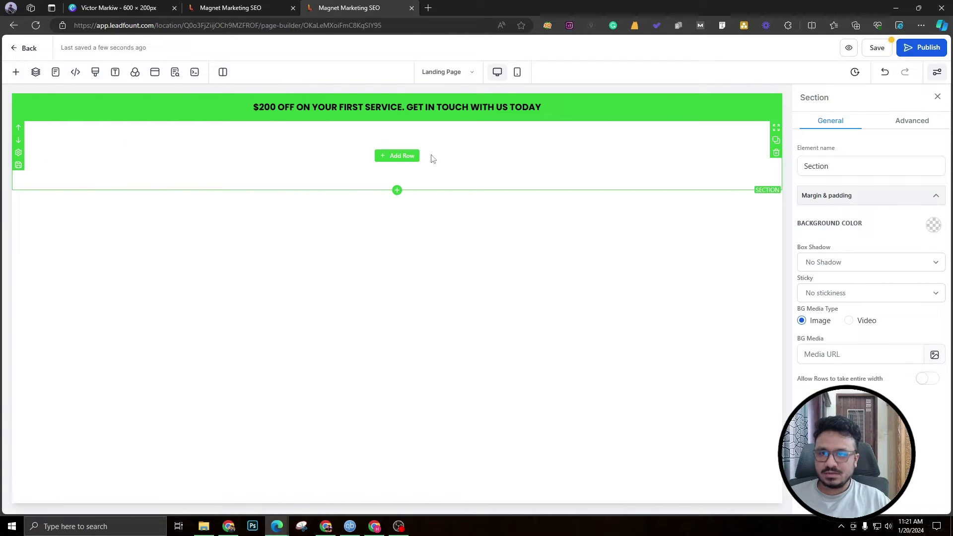
left_click(404, 157)
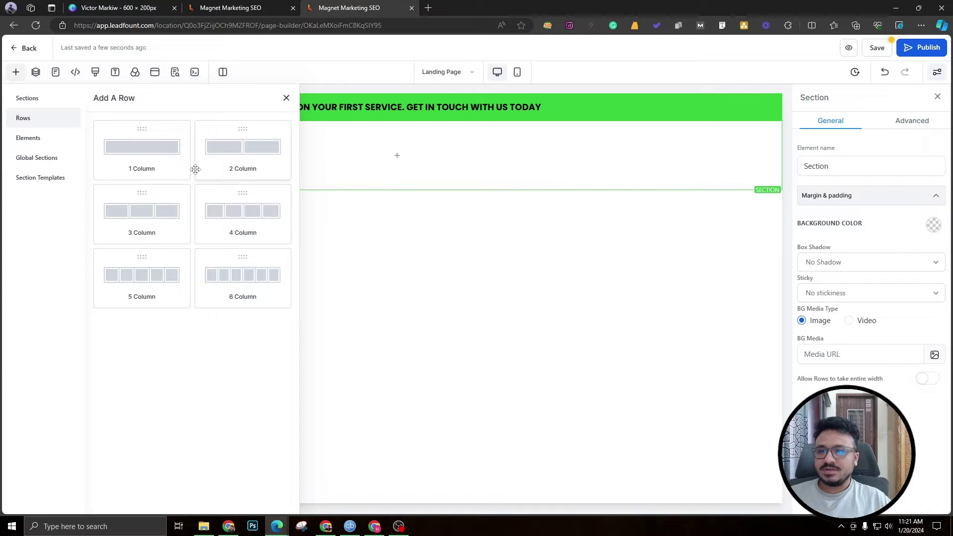
left_click(246, 166)
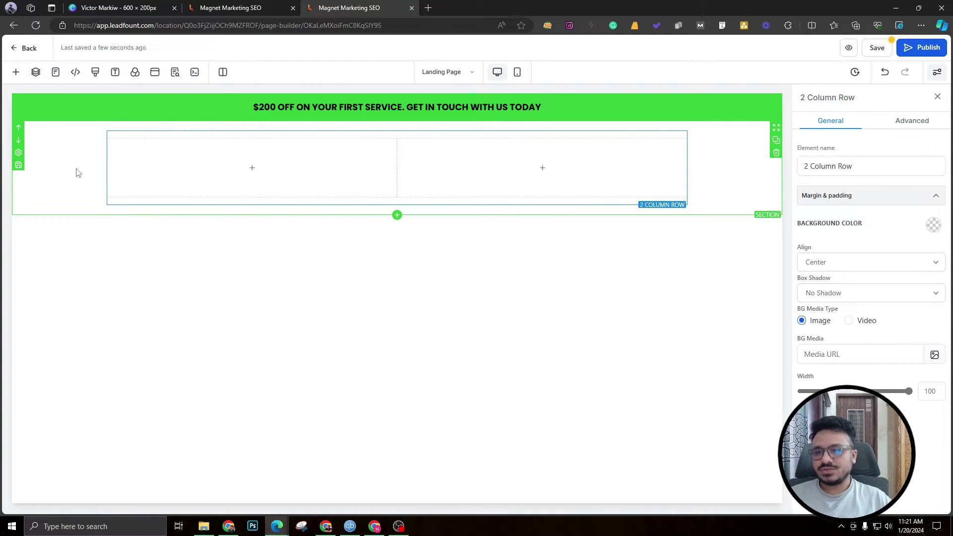
mouse_move(308, 183)
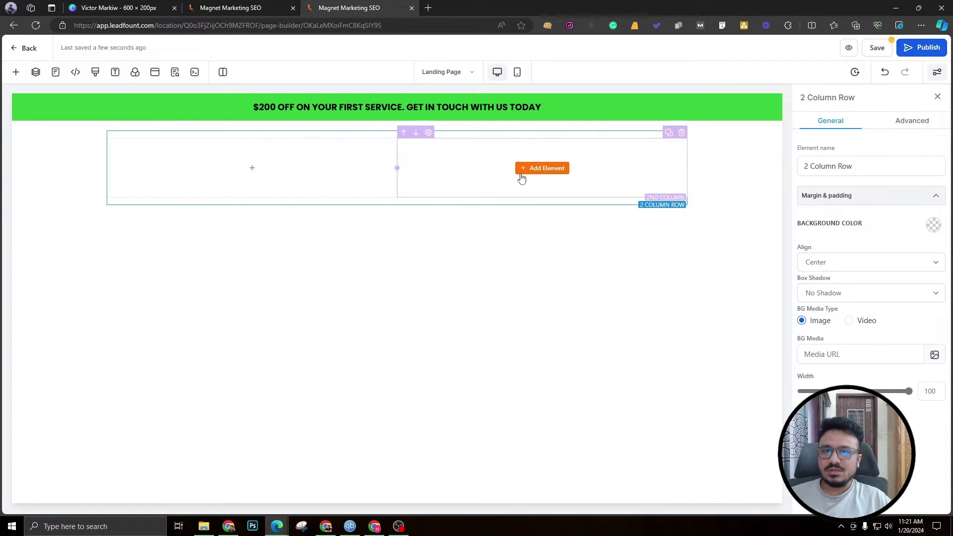
left_click(87, 182)
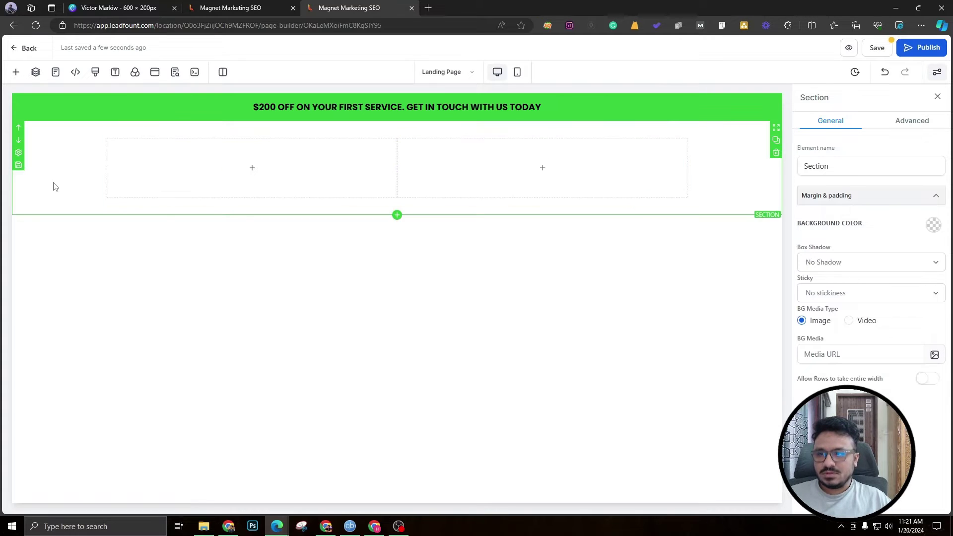
Set the new section's top and bottom padding to 30 px each
left_click(910, 123)
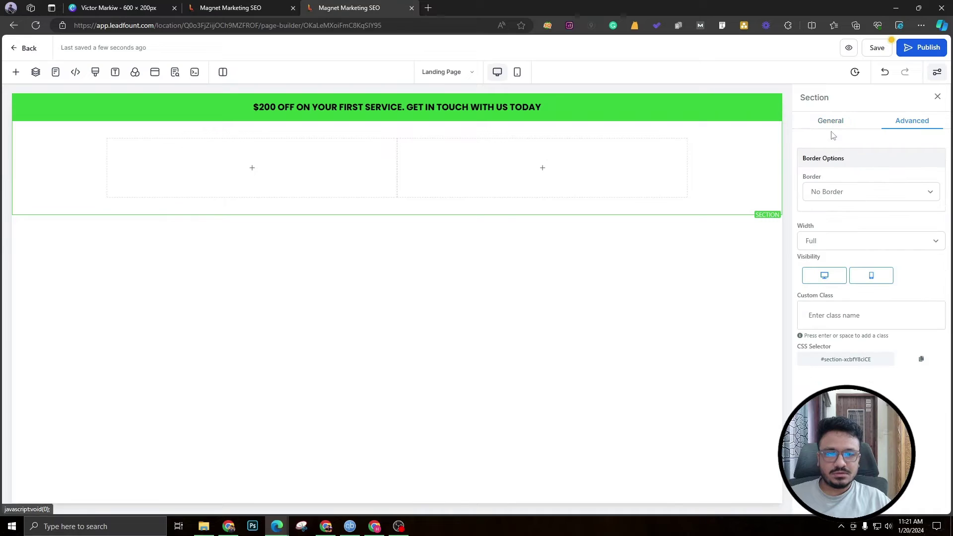
left_click(830, 122)
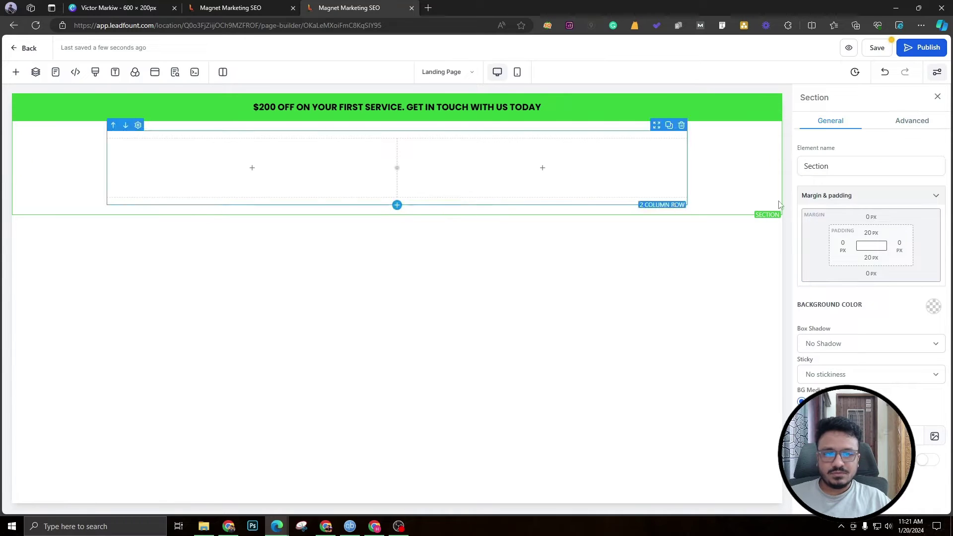
left_click(867, 236)
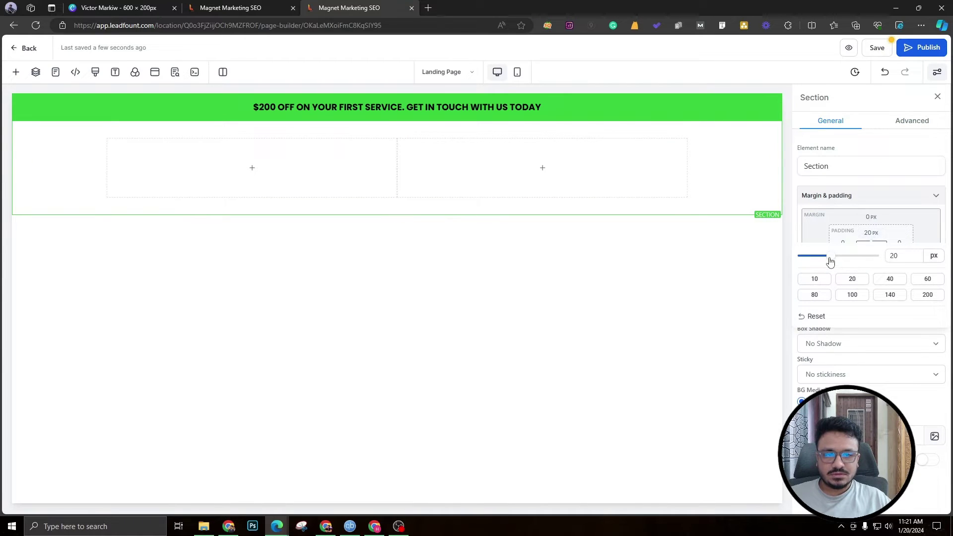
left_click_drag(829, 262, 882, 265)
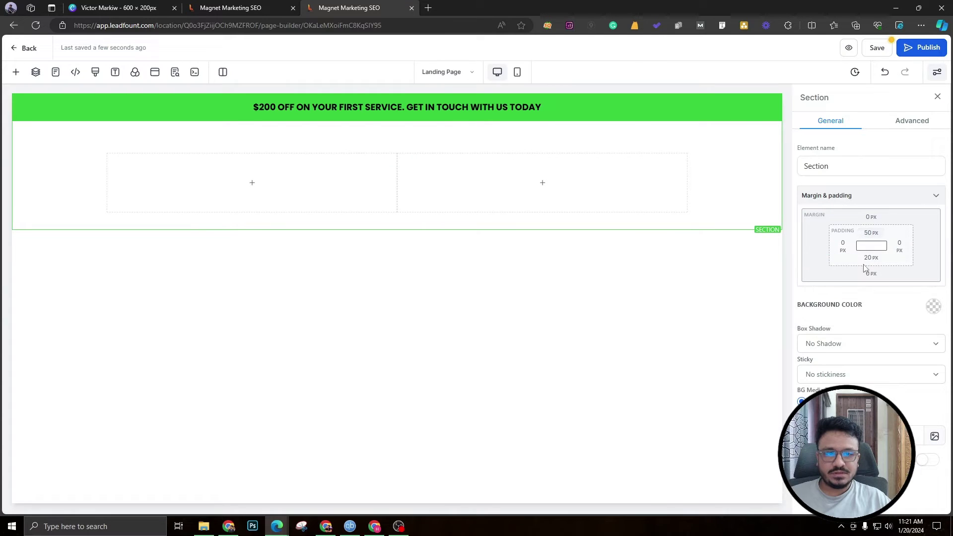
left_click(870, 258)
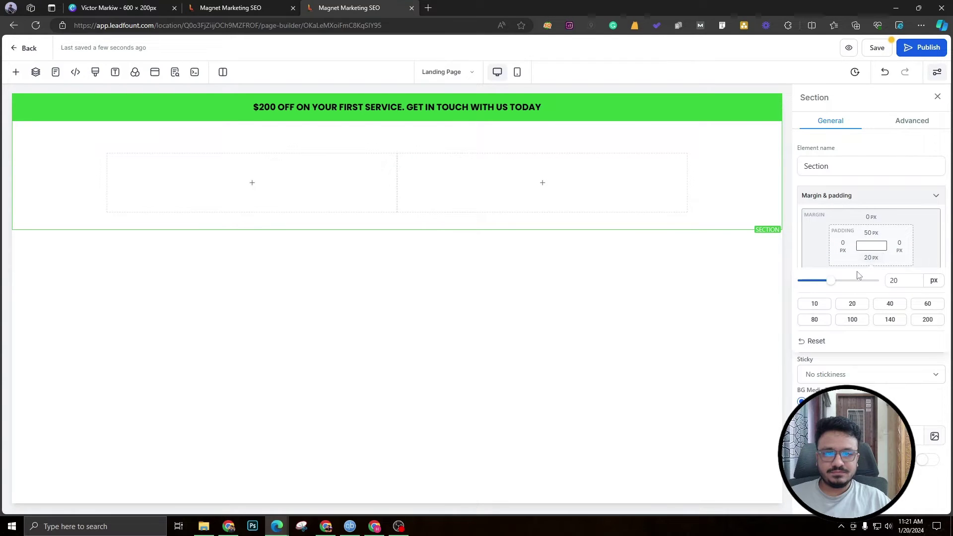
left_click(870, 237)
left_click_drag(868, 256, 848, 260)
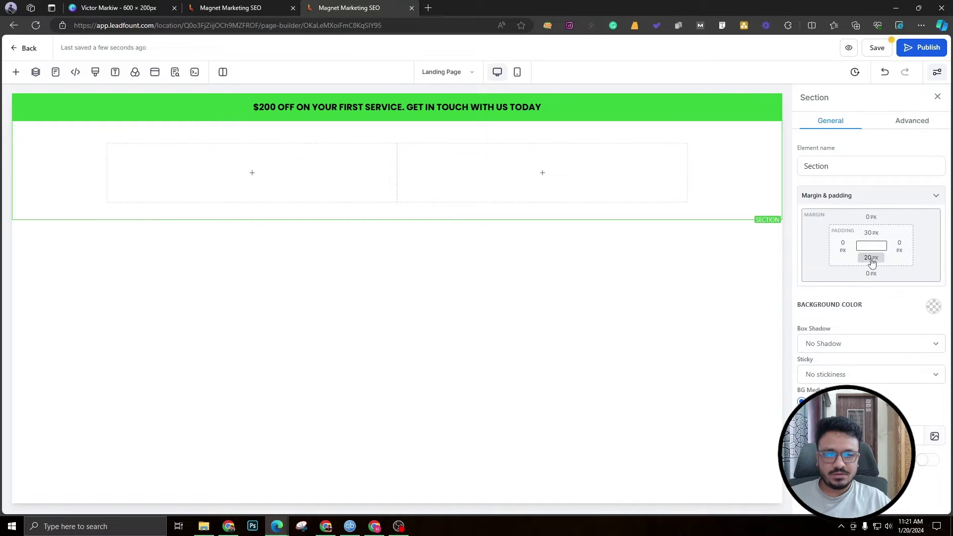
left_click(871, 257)
double_click(889, 281)
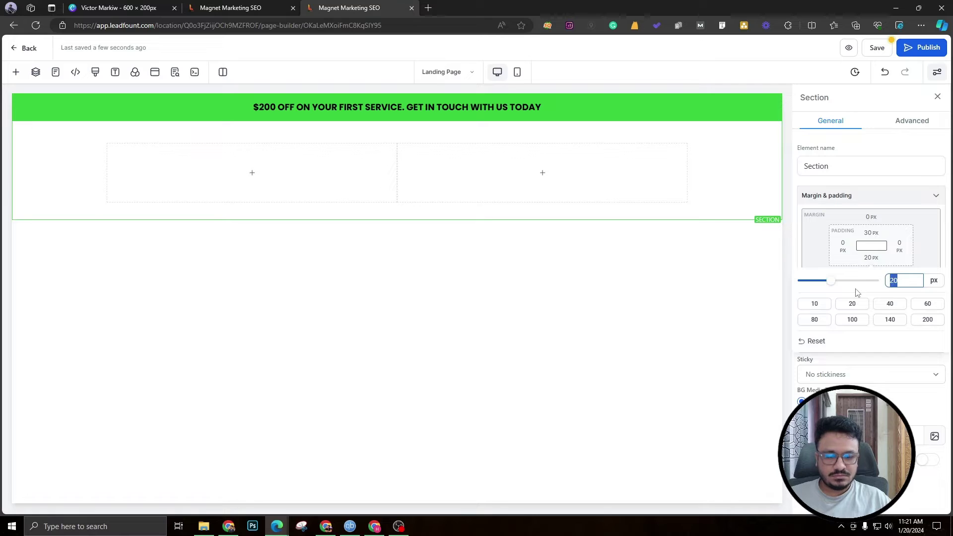
type("30")
left_click(896, 184)
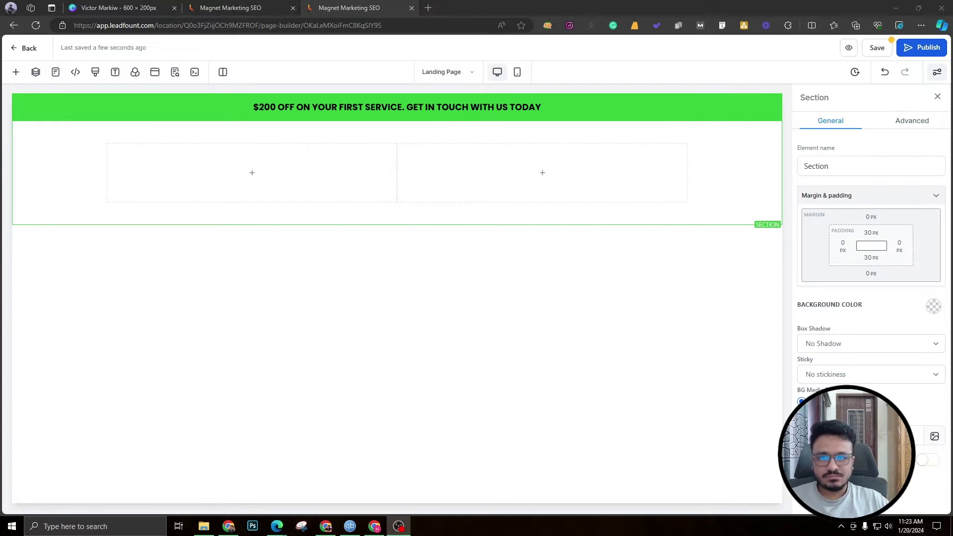
Upload the wooden-fence photo as the section's background, positioned Full Center
left_click(73, 177)
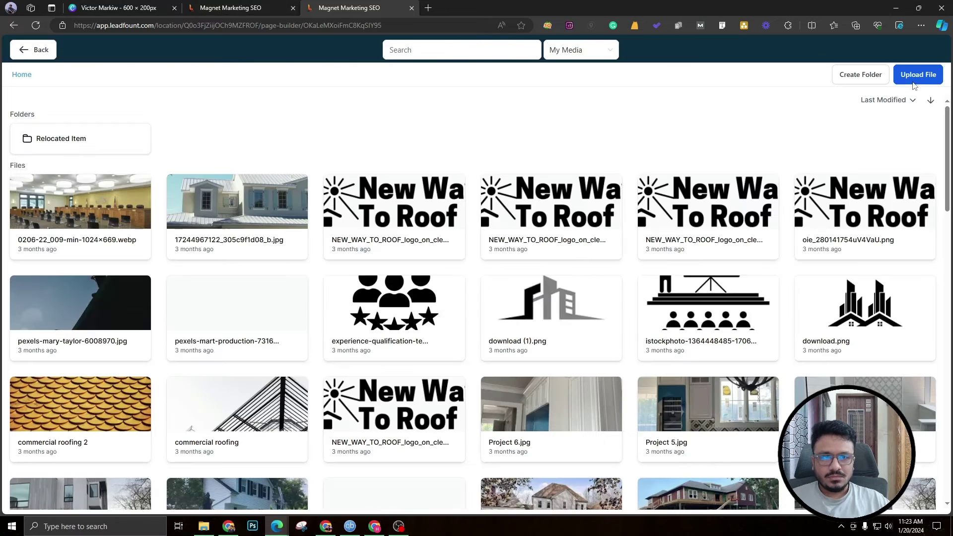
key("Return")
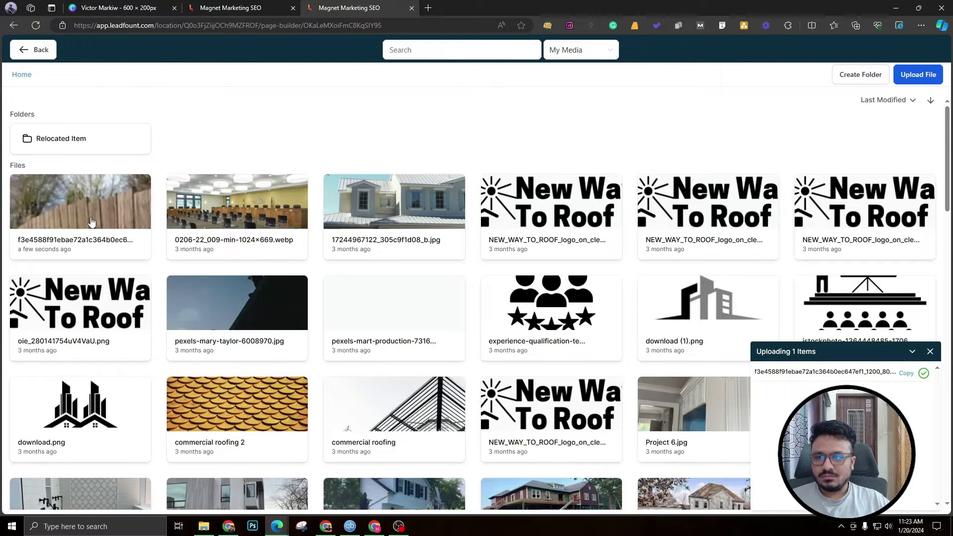
left_click(90, 221)
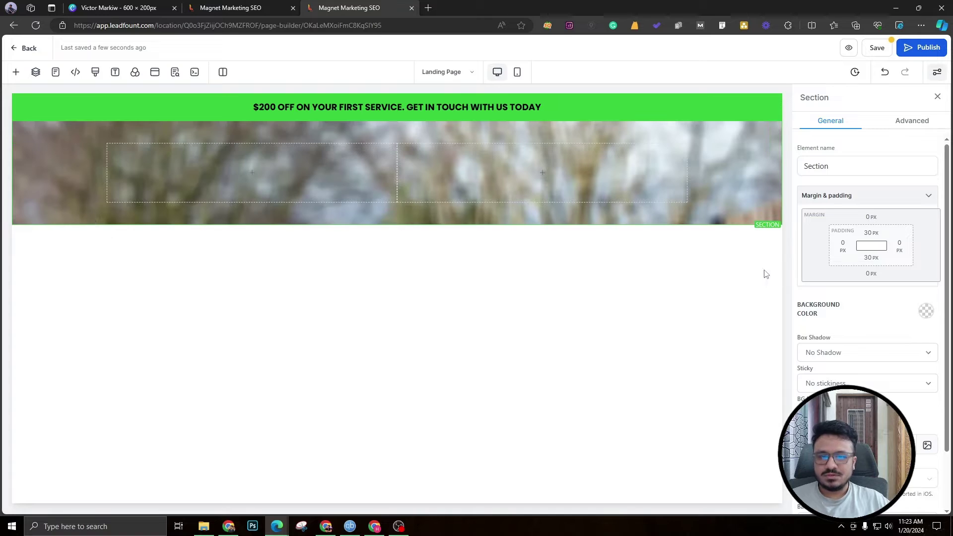
scroll(846, 275, "down", 1)
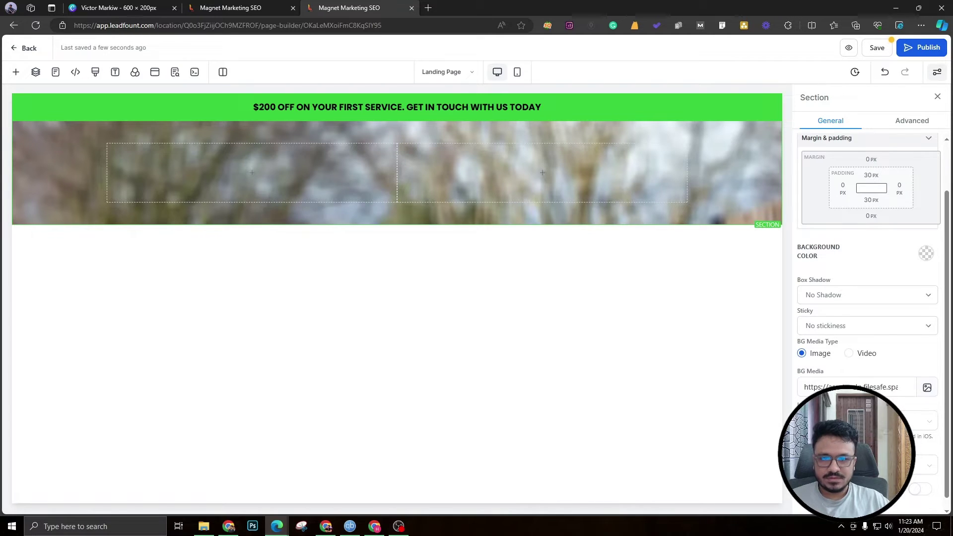
left_click(858, 421)
left_click(847, 310)
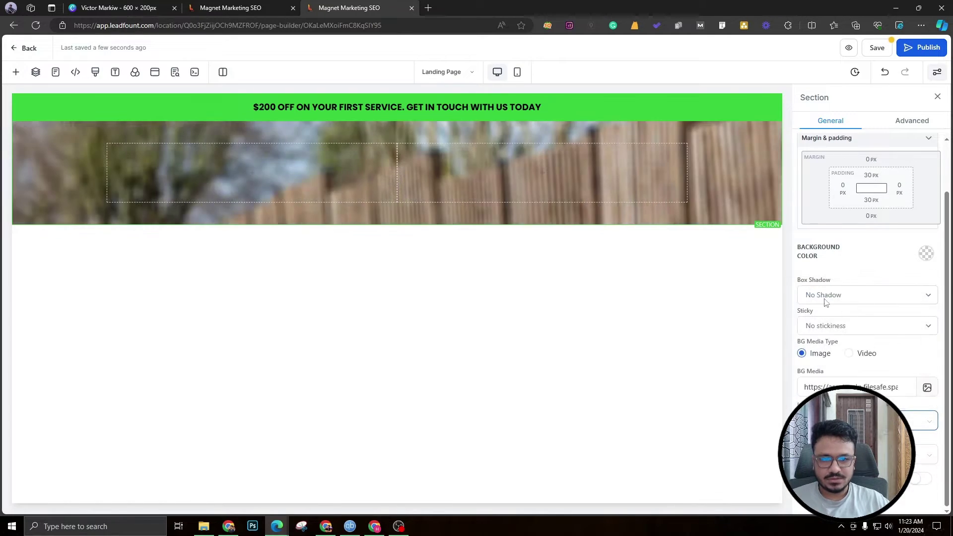
mouse_move(266, 180)
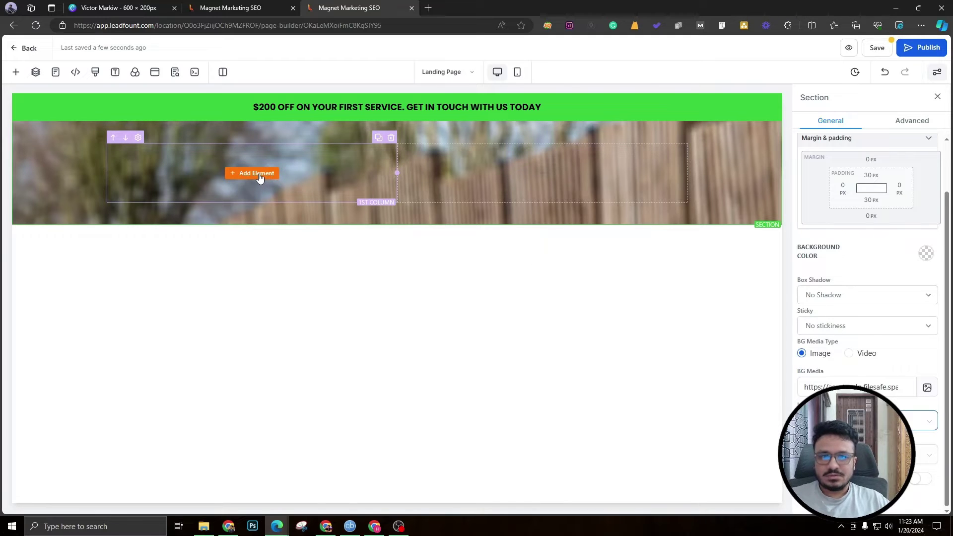
Insert a Bullet list in the first column with the item 'Serving {Location} and all surrounding areas'
left_click(207, 198)
left_click(253, 173)
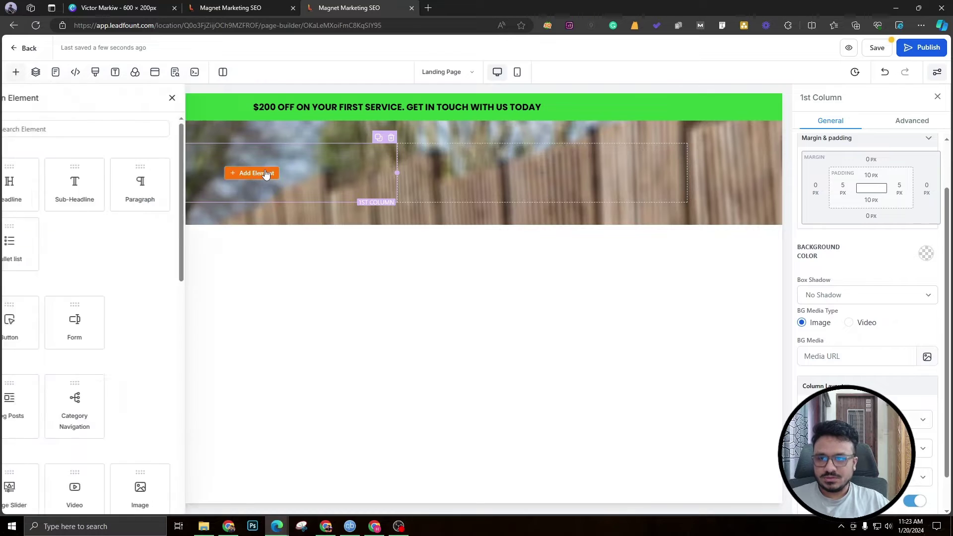
scroll(157, 248, "down", 5)
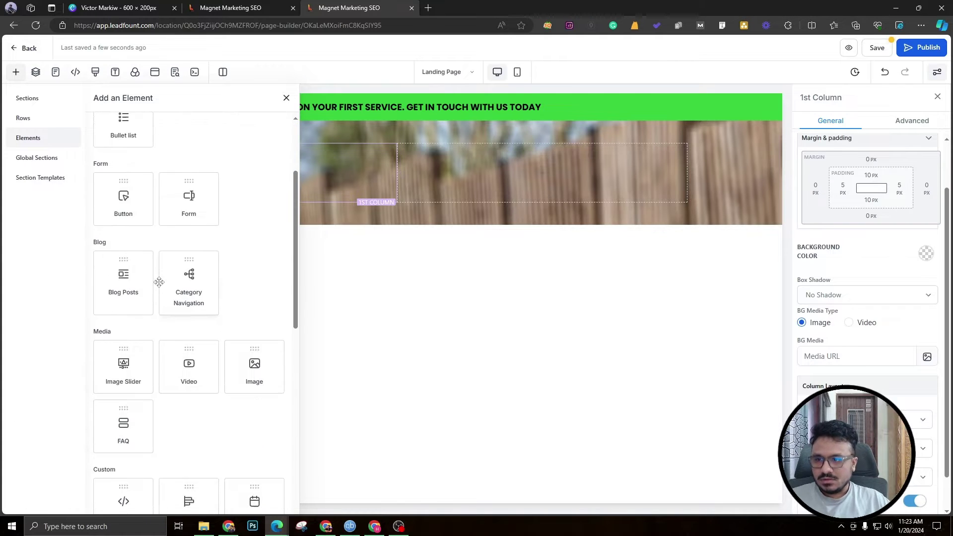
scroll(137, 422, "up", 5)
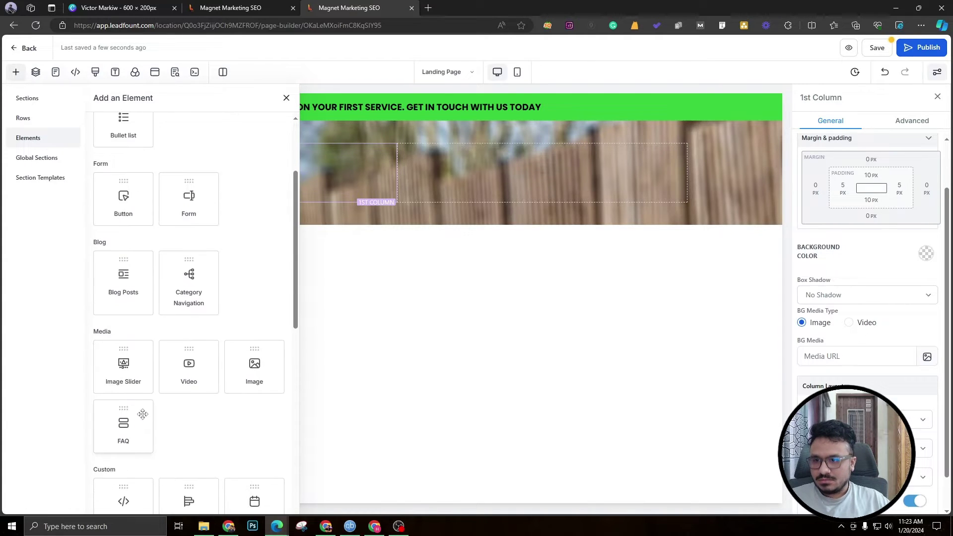
left_click(139, 248)
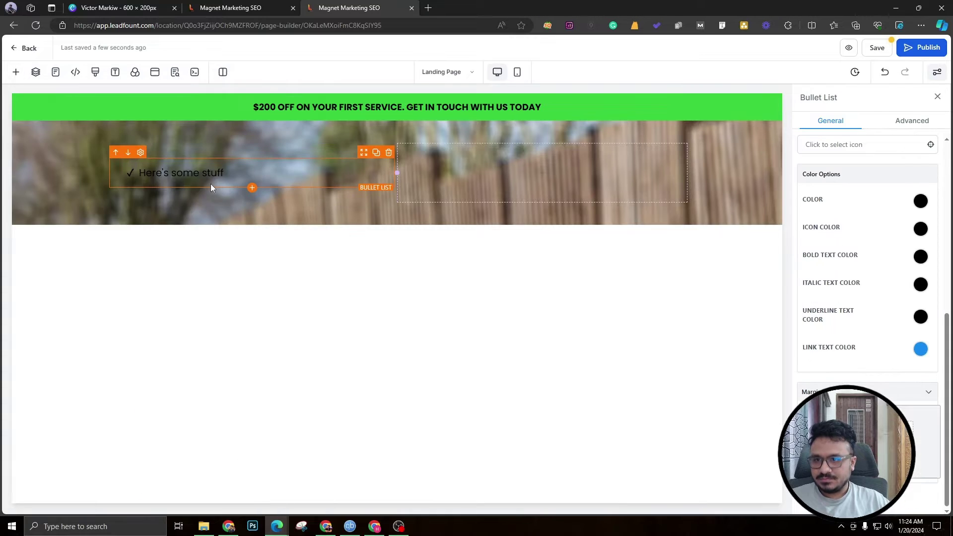
triple_click(183, 178)
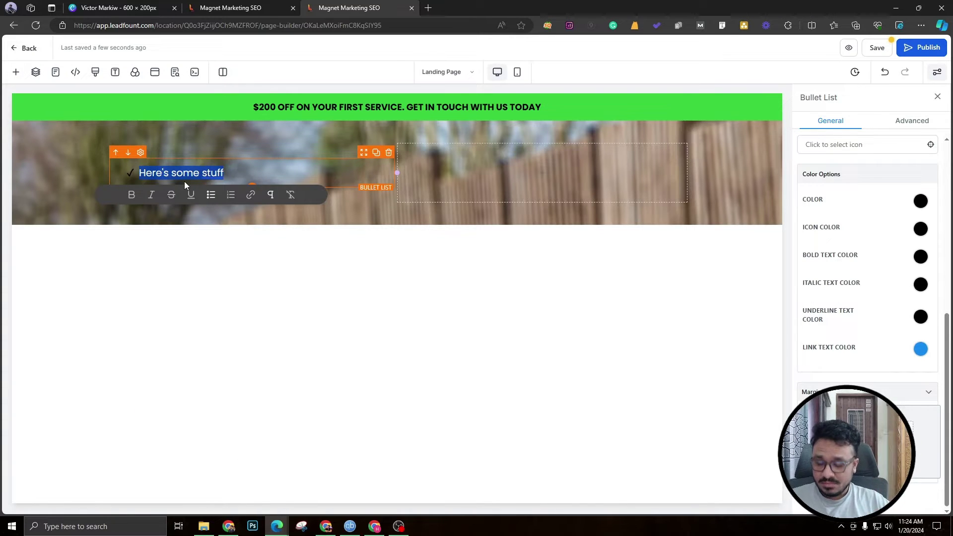
type("Ser")
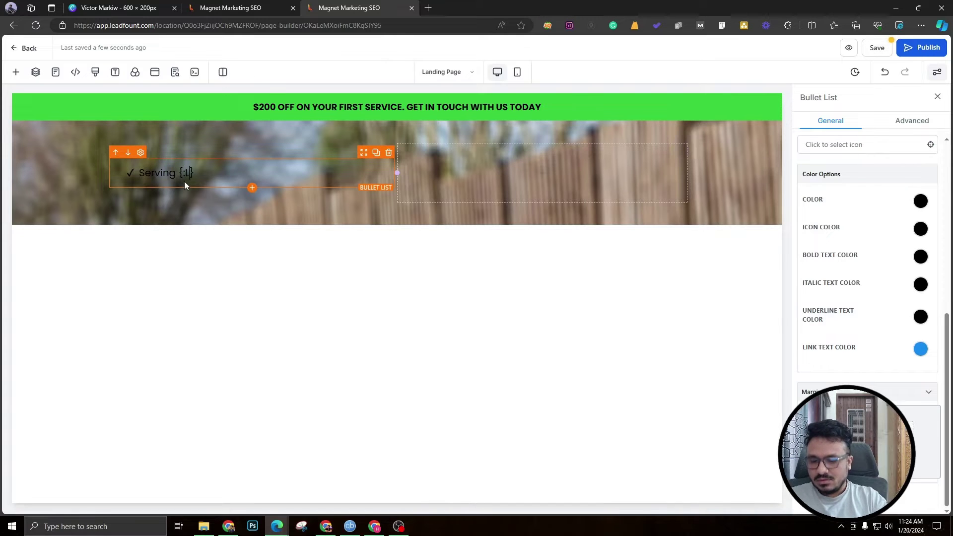
type("ving {Lo")
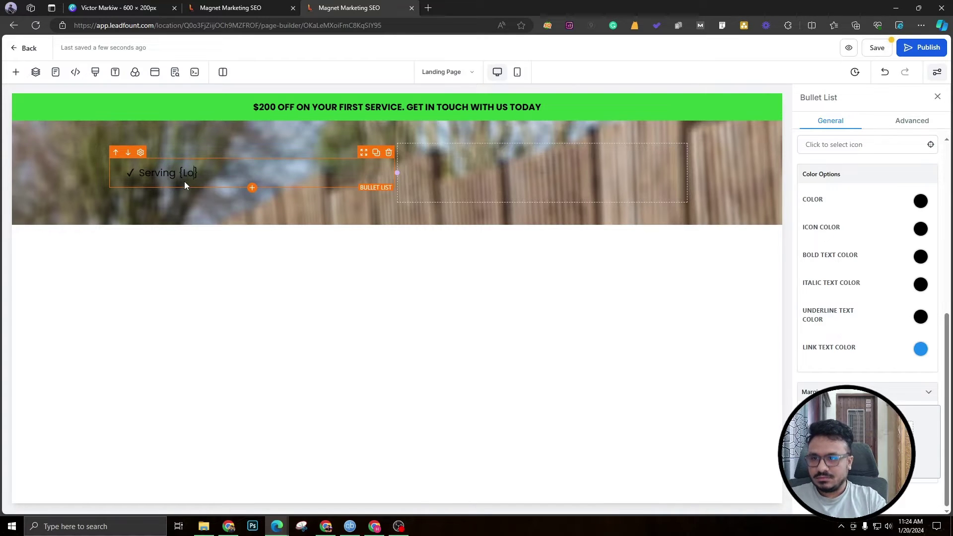
type("cation} ")
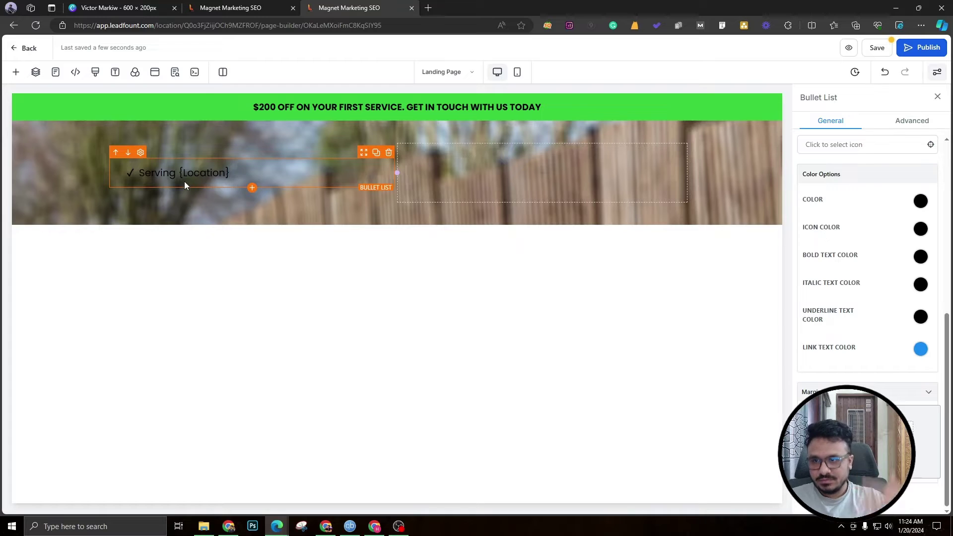
type("and all su")
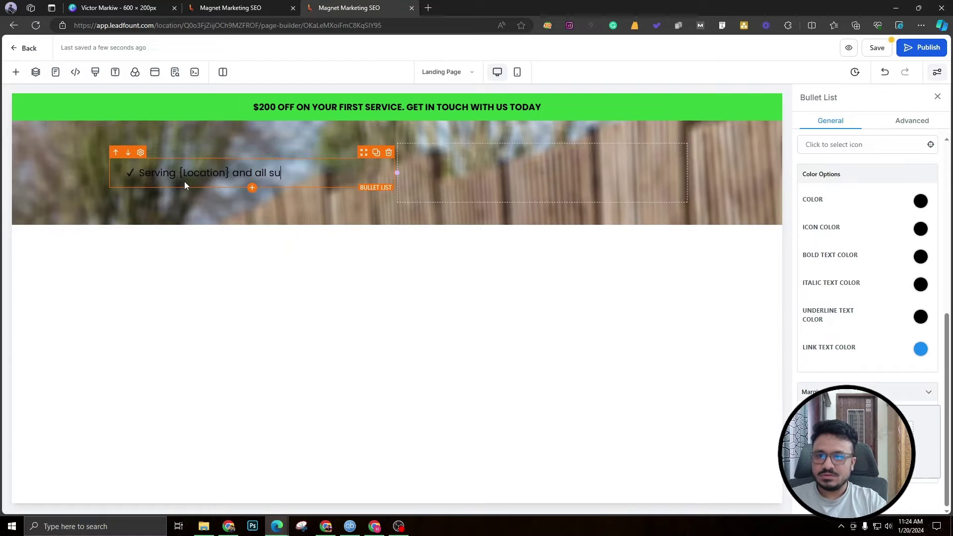
type("rrounding areas")
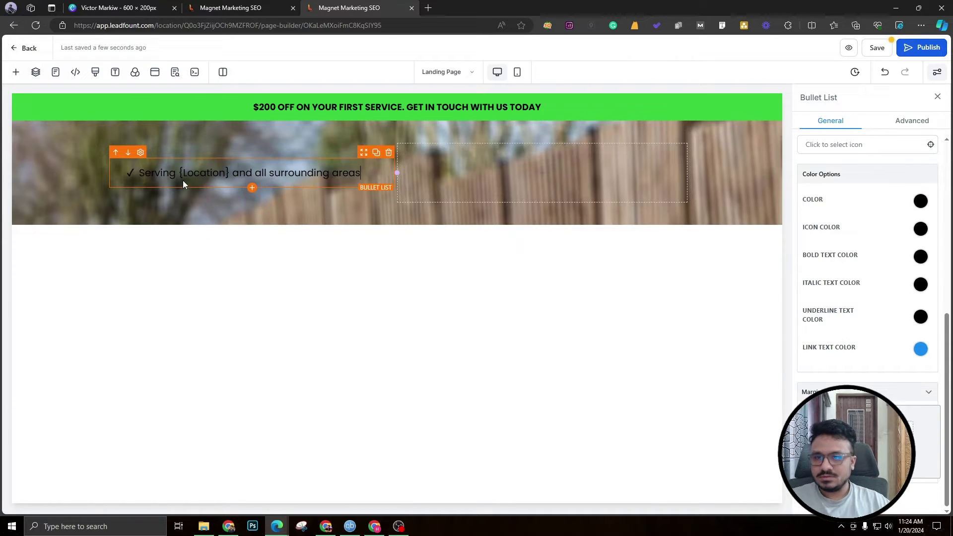
left_click(88, 186)
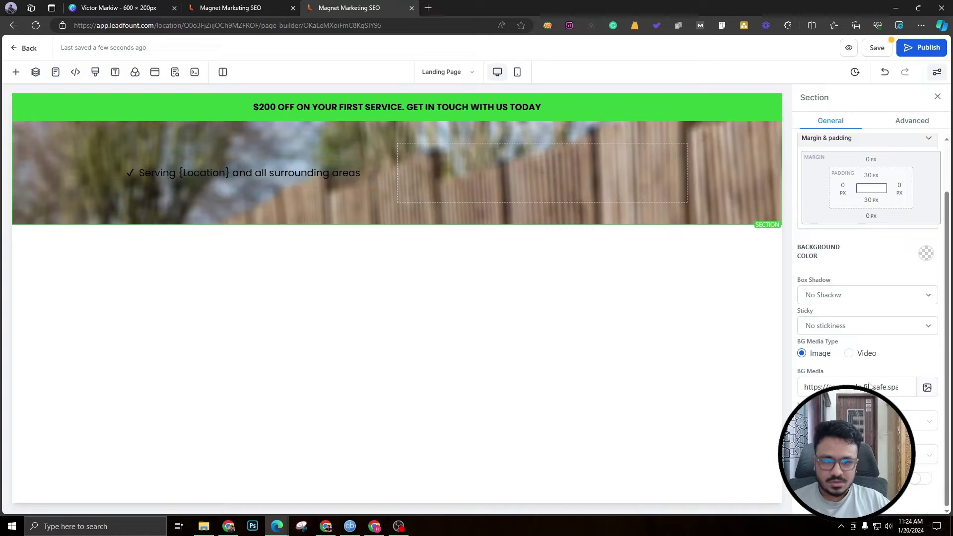
Give the hero section a black background colour and a dark overlay over the fence photo
scroll(849, 317, "up", 2)
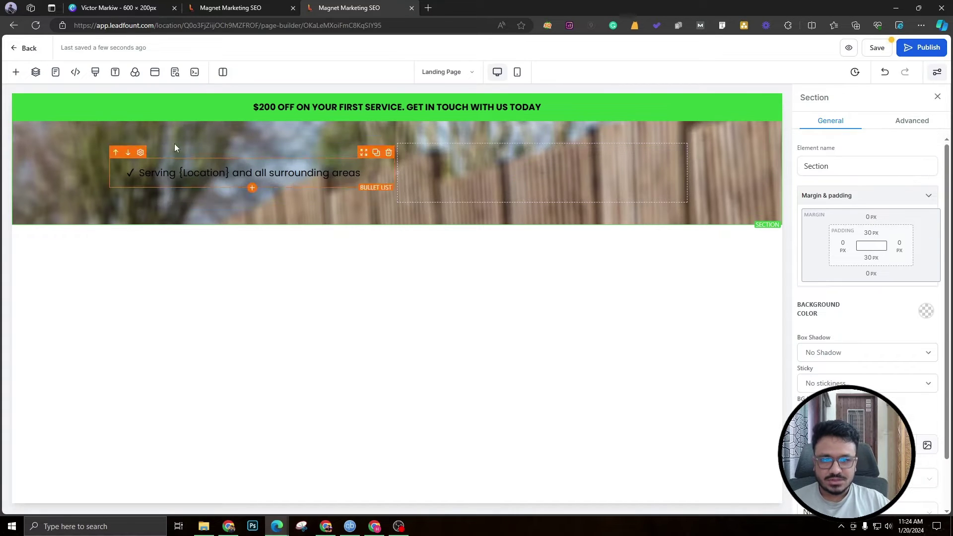
scroll(844, 298, "down", 2)
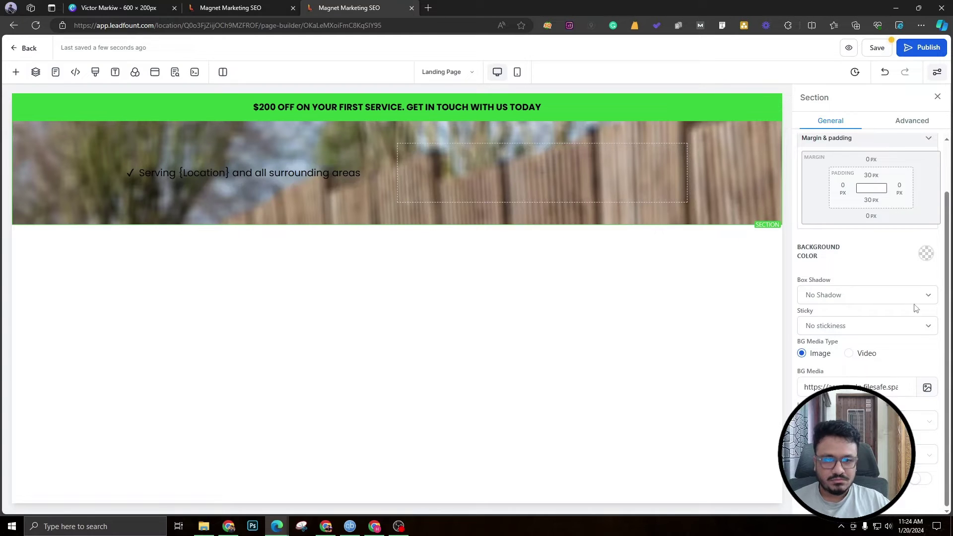
left_click(926, 254)
left_click(888, 285)
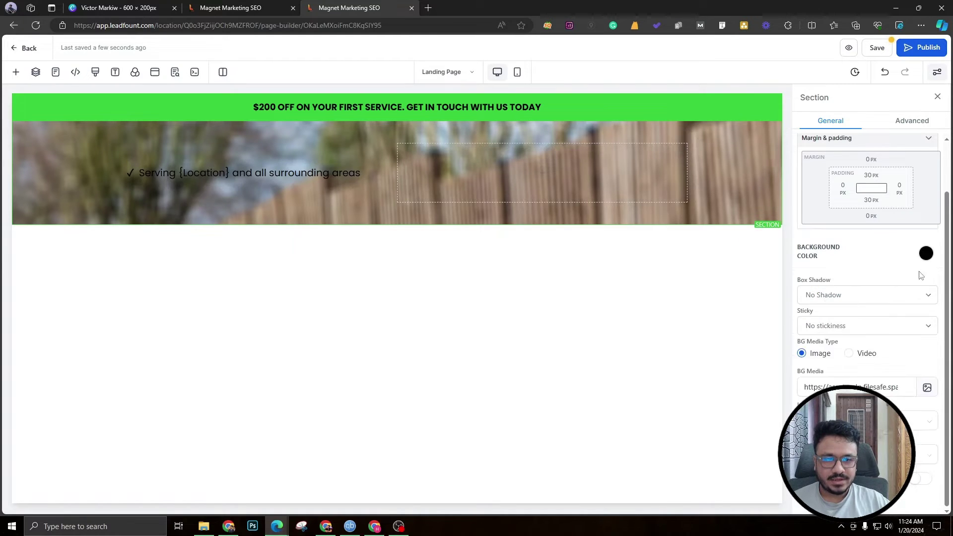
left_click(873, 454)
left_click(843, 413)
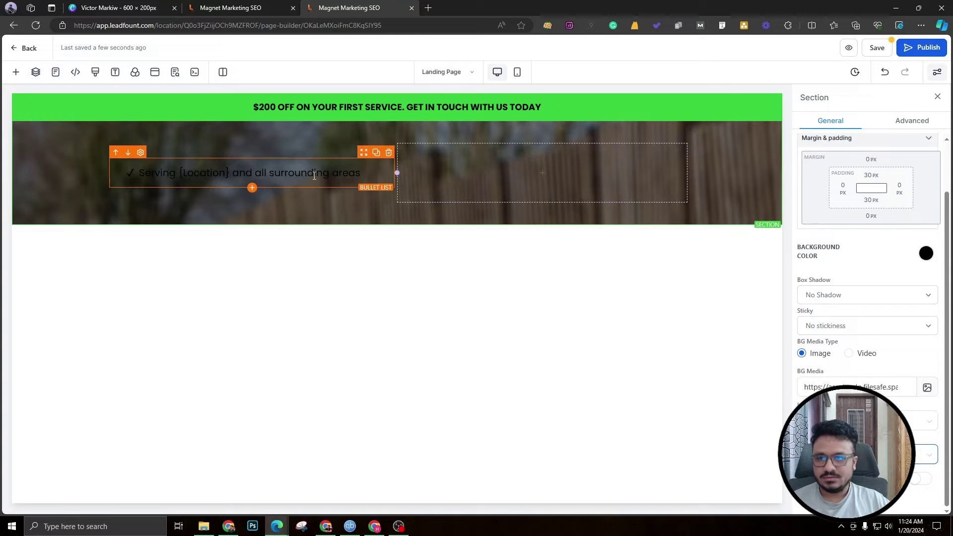
Bold the location bullet text and set its icon and bold text colours to white
triple_click(314, 176)
scroll(805, 298, "up", 2)
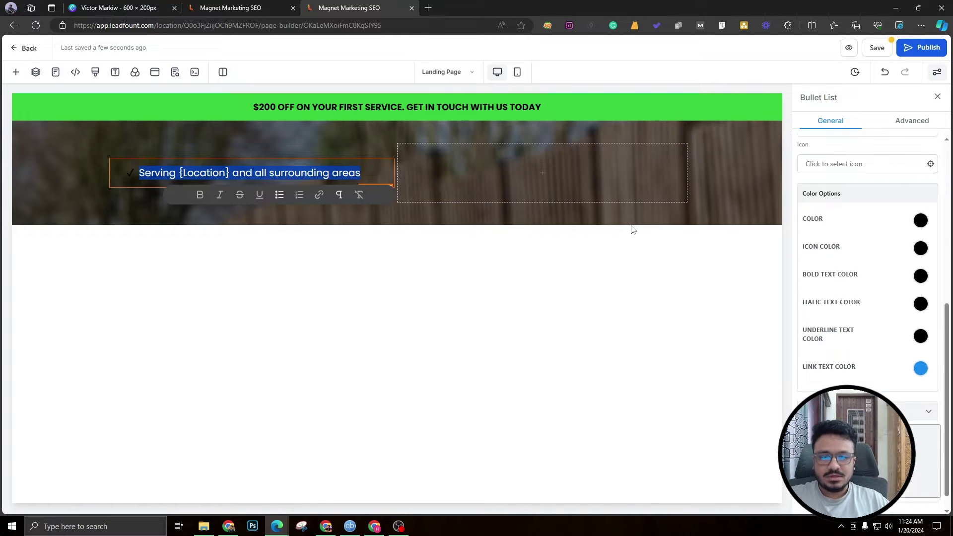
key("ctrl+b")
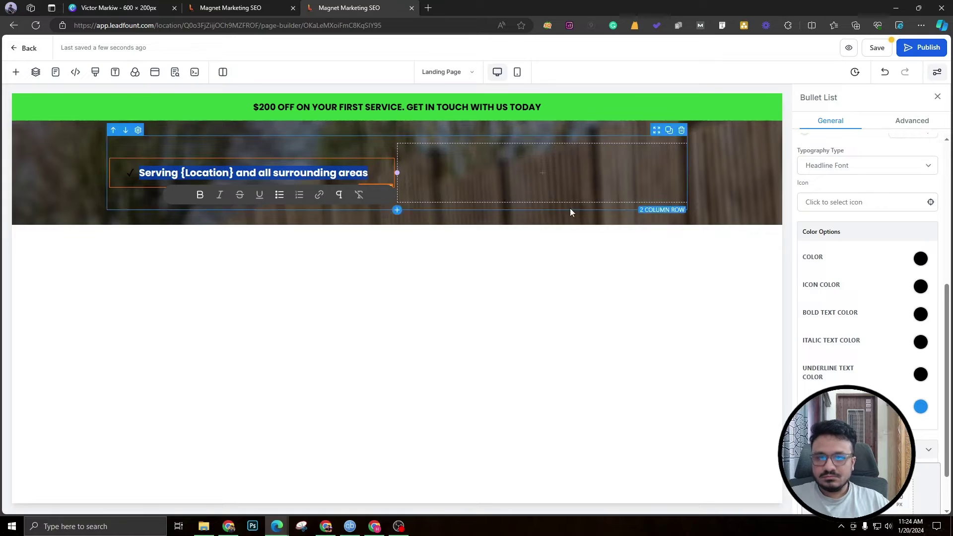
scroll(870, 295, "up", 5)
scroll(870, 294, "down", 5)
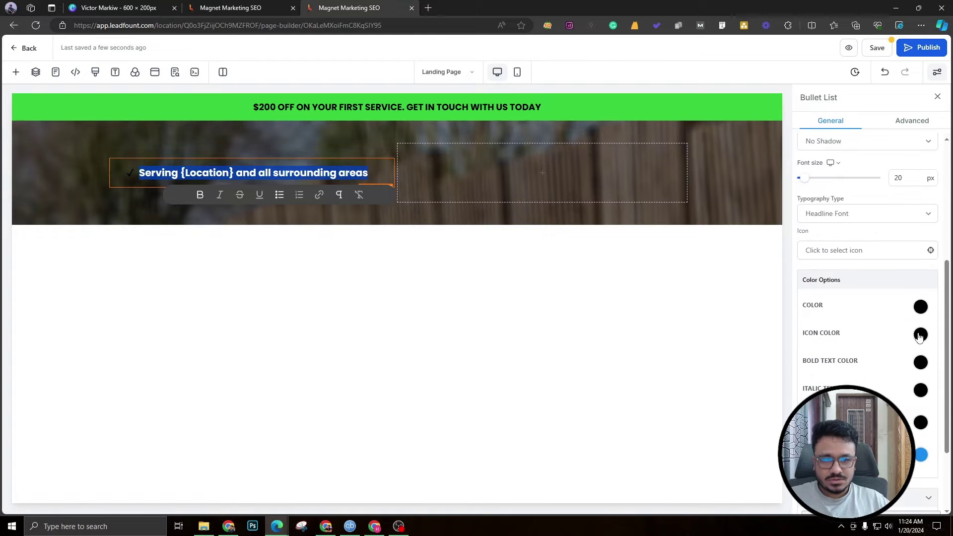
left_click(921, 334)
left_click(848, 358)
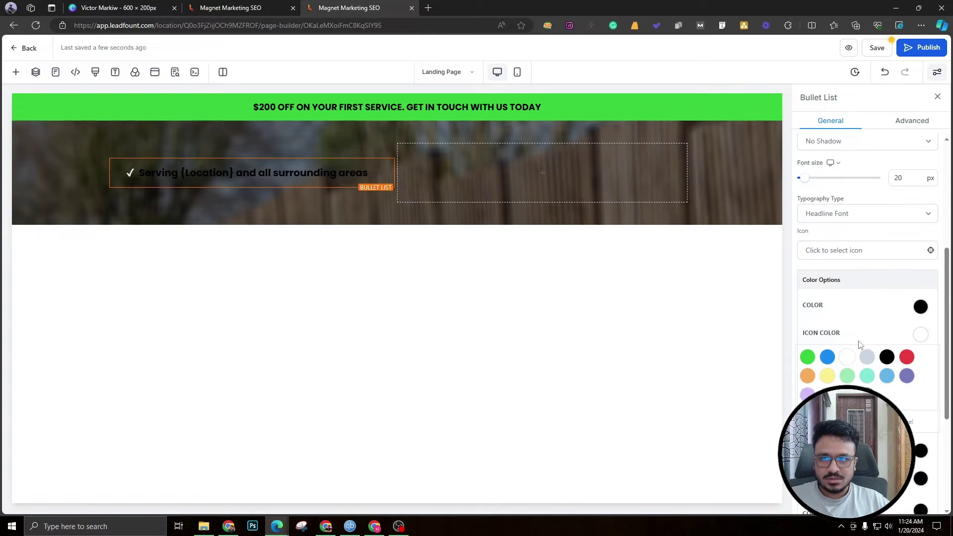
left_click(921, 335)
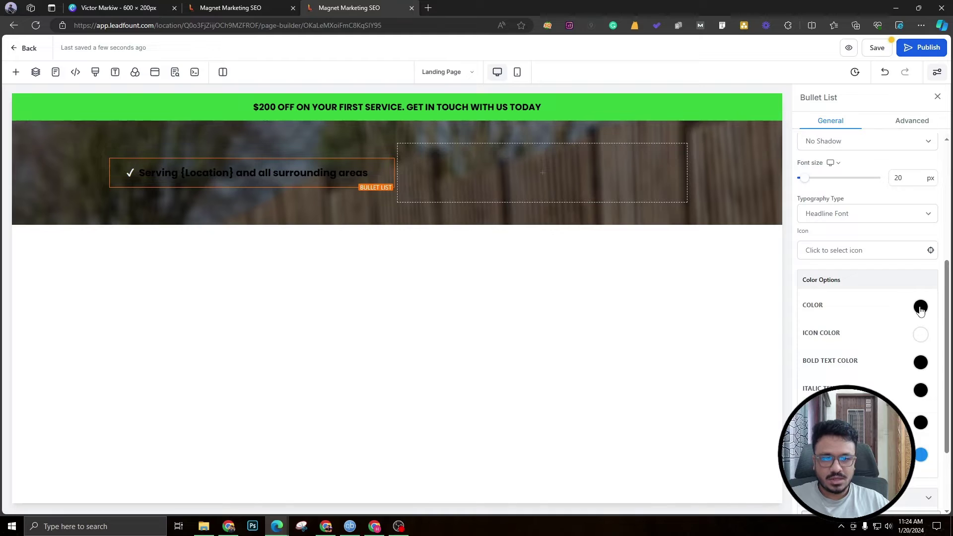
left_click(921, 362)
left_click(848, 385)
left_click(922, 363)
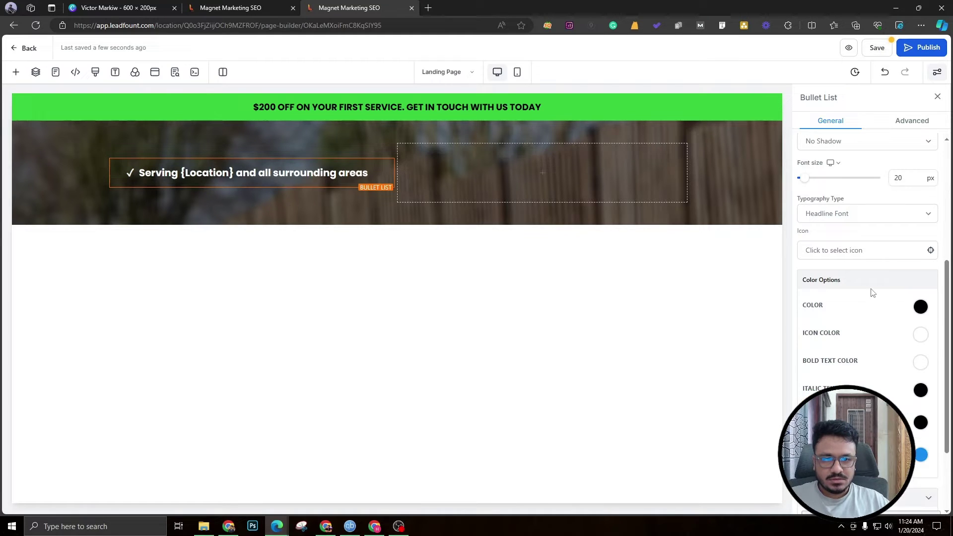
Replace the bullet's check mark with the map-marker-alt icon found by searching 'map'
scroll(814, 282, "up", 1)
left_click(836, 307)
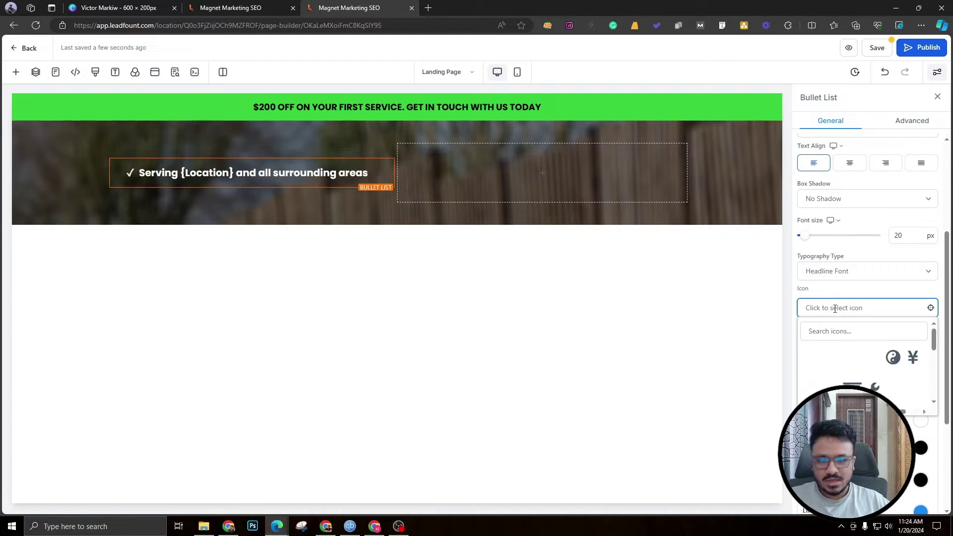
left_click(852, 332)
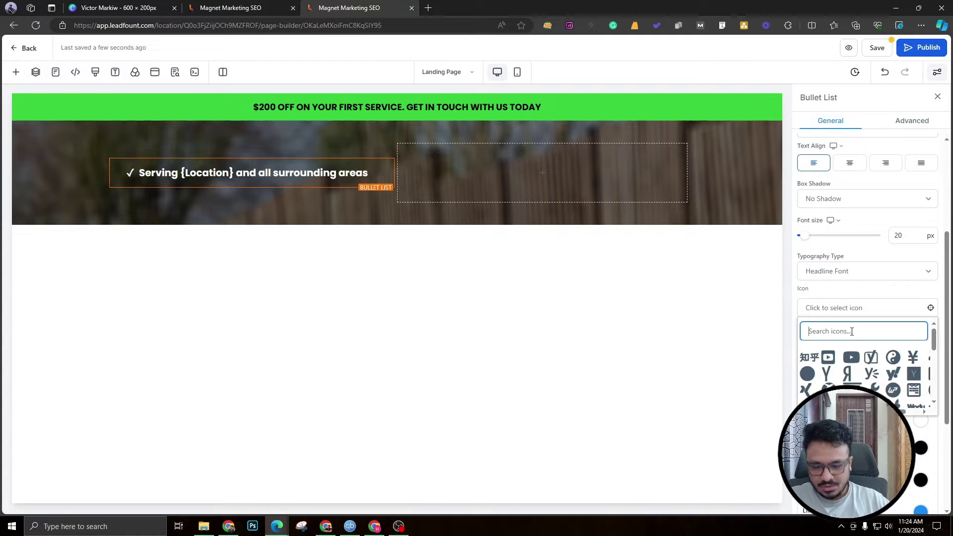
type("map")
left_click(847, 357)
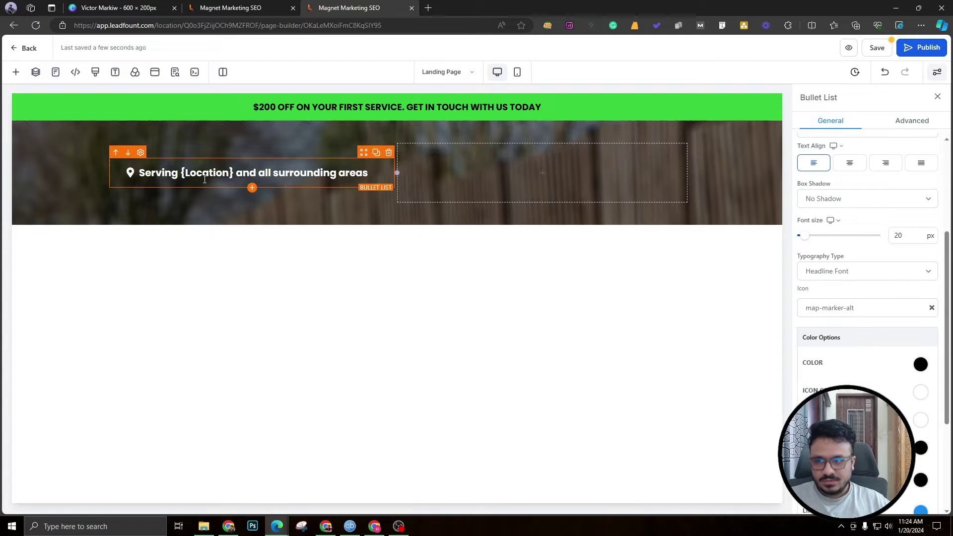
Set the bullet list's margin to 0 px so it shifts left
left_click(58, 186)
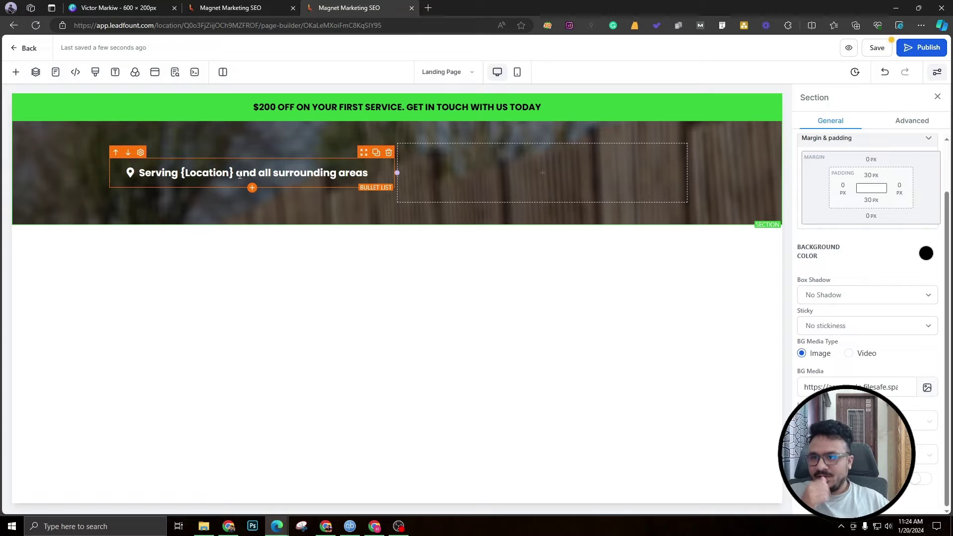
left_click(216, 167)
scroll(836, 279, "up", 5)
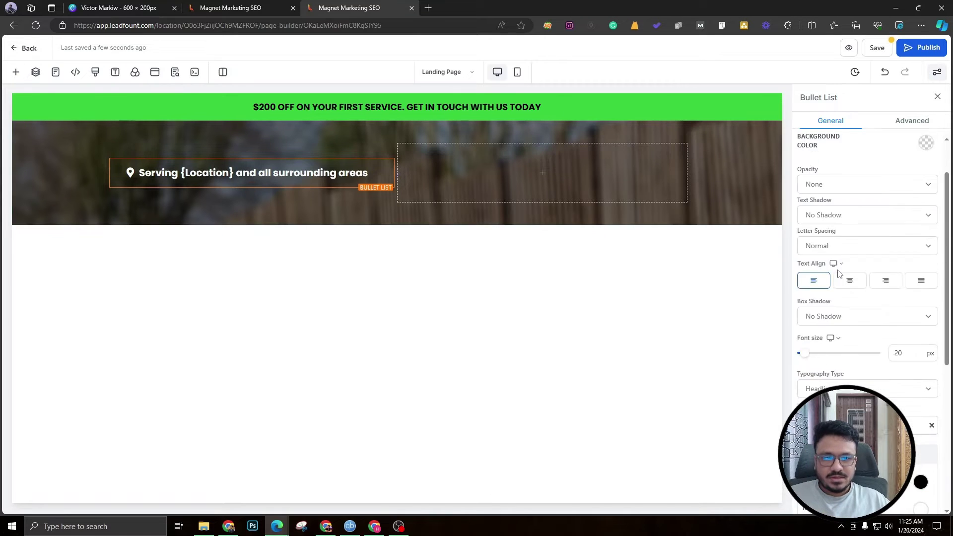
scroll(839, 281, "down", 5)
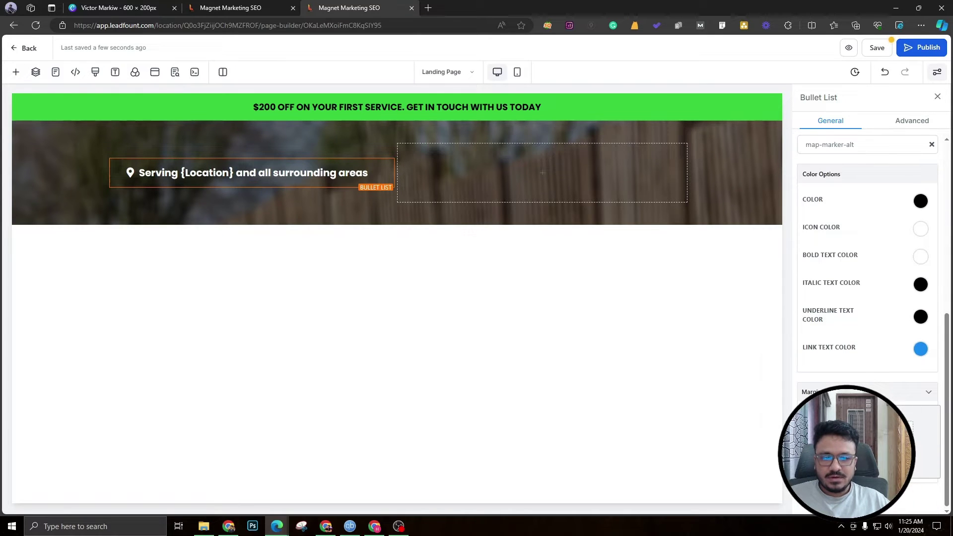
left_click_drag(823, 367, 759, 365)
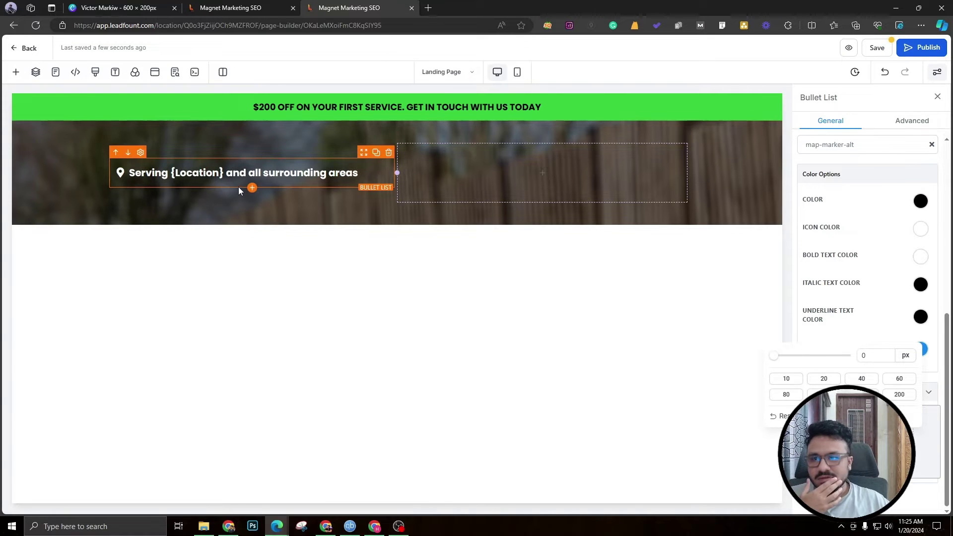
left_click(250, 187)
Insert a Headline under the bullet and replace its placeholder with 'Nice Headline With Value Proposition'
left_click(118, 195)
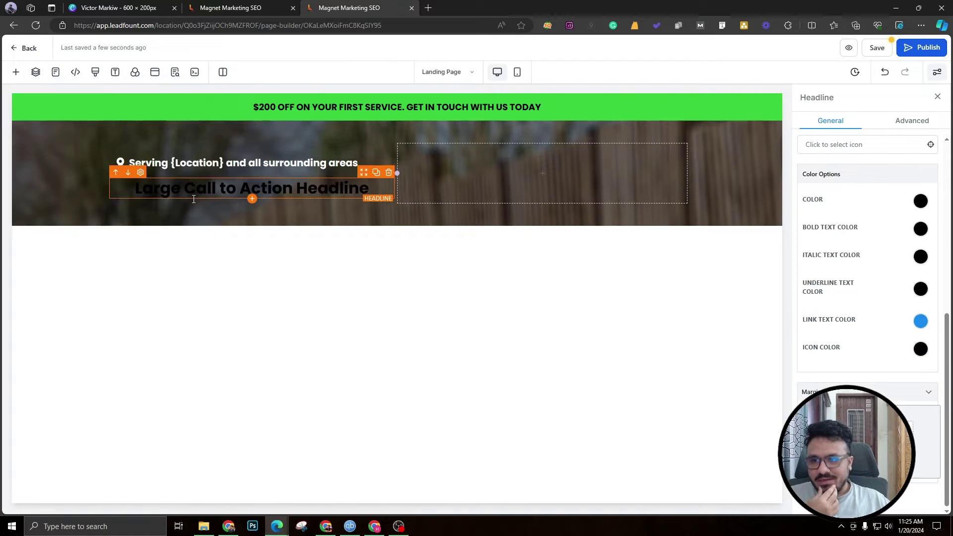
triple_click(195, 189)
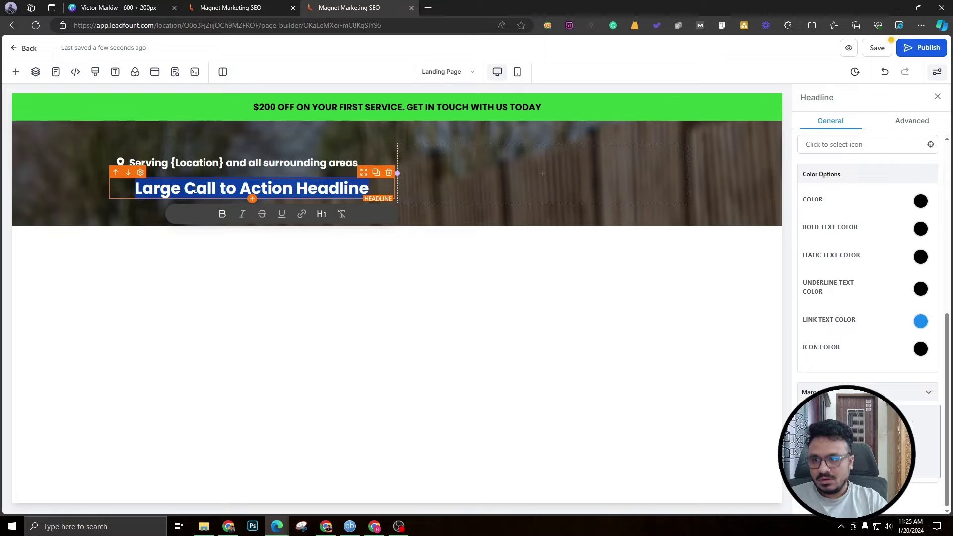
key("BackSpace")
type("NICE HEADLINE")
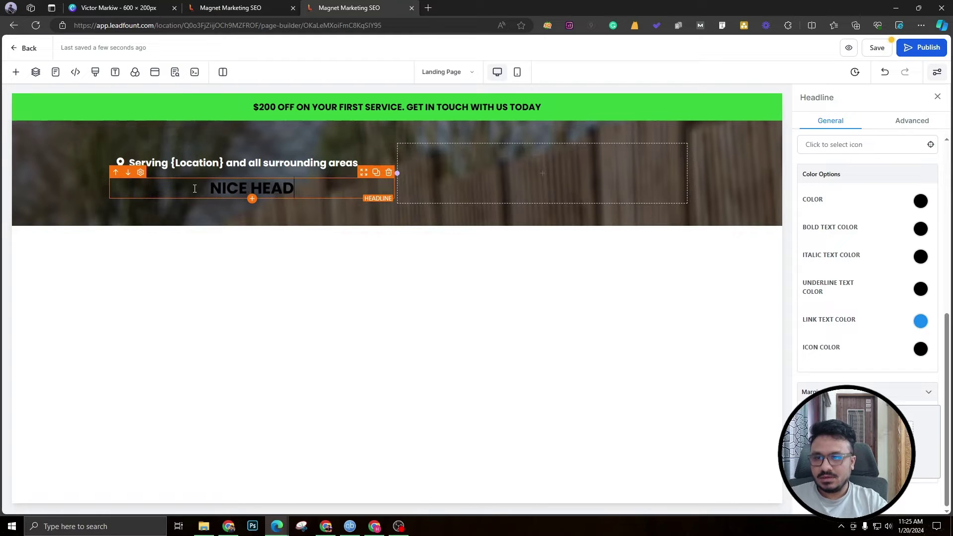
key("BackSpace")
key("BackSpace")
key("BackSpace")
key("BackSpace")
key("BackSpace")
key("BackSpace")
key("BackSpace")
key("BackSpace")
key("BackSpace")
key("BackSpace")
key("BackSpace")
key("BackSpace")
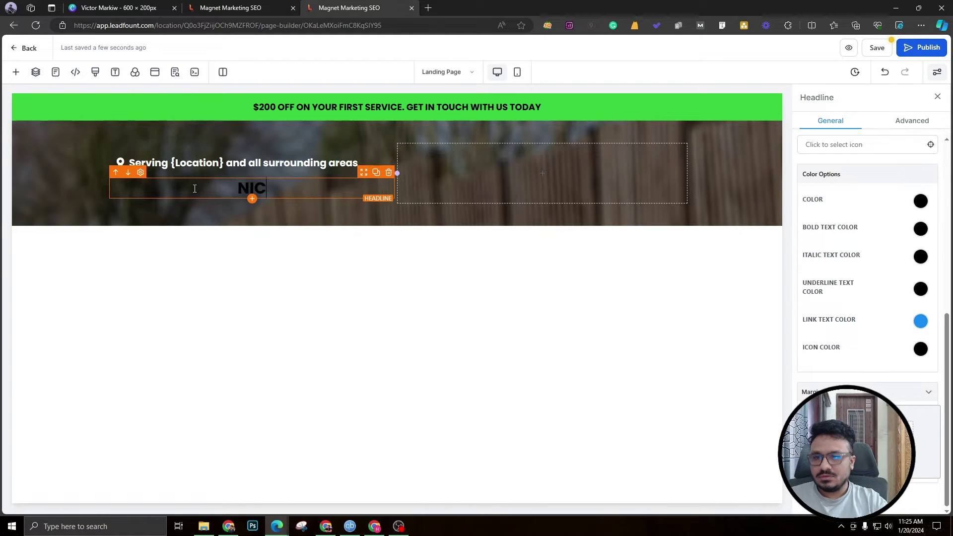
type("ice")
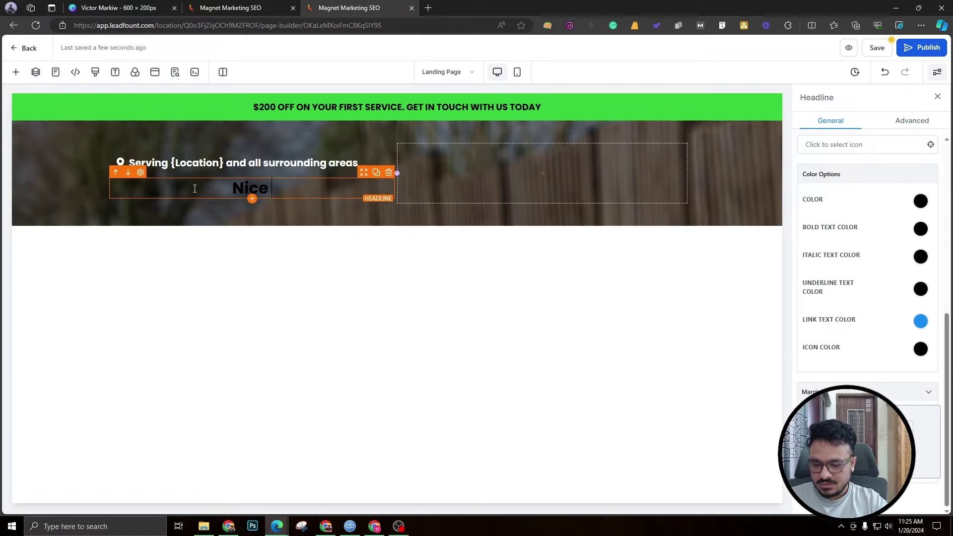
type(" Heald")
key("BackSpace")
key("BackSpace")
type("dline")
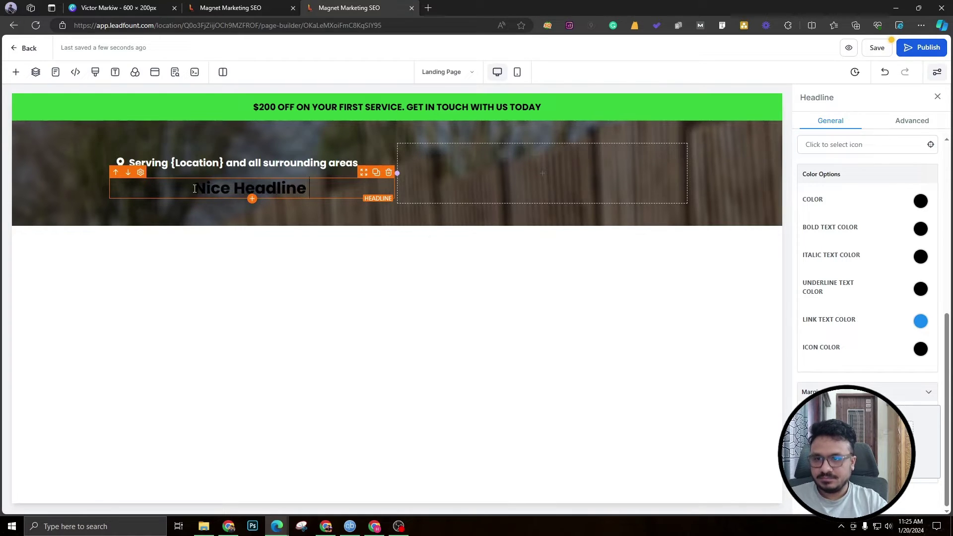
type(" With Value Pro")
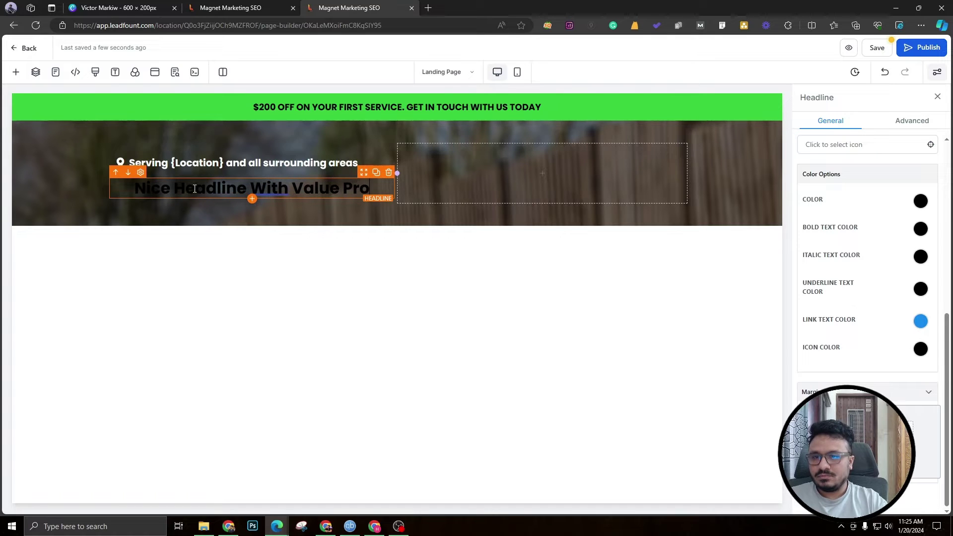
type("position")
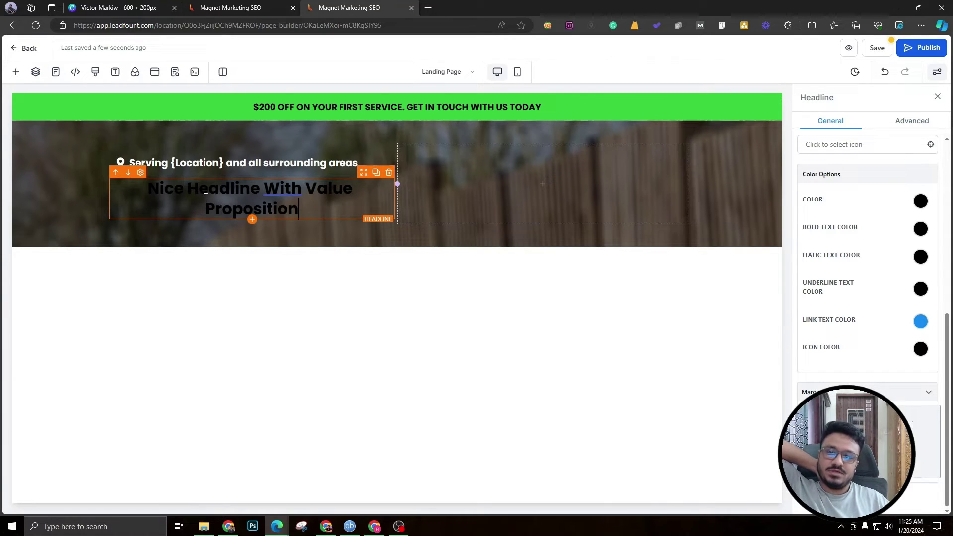
Set the headline's font size to 48 px
triple_click(192, 194)
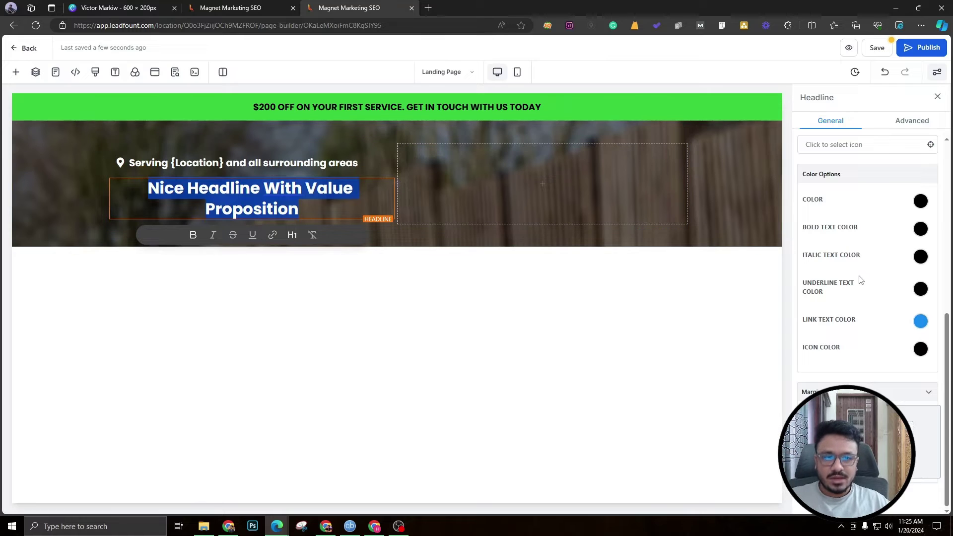
scroll(854, 278, "up", 5)
double_click(907, 407)
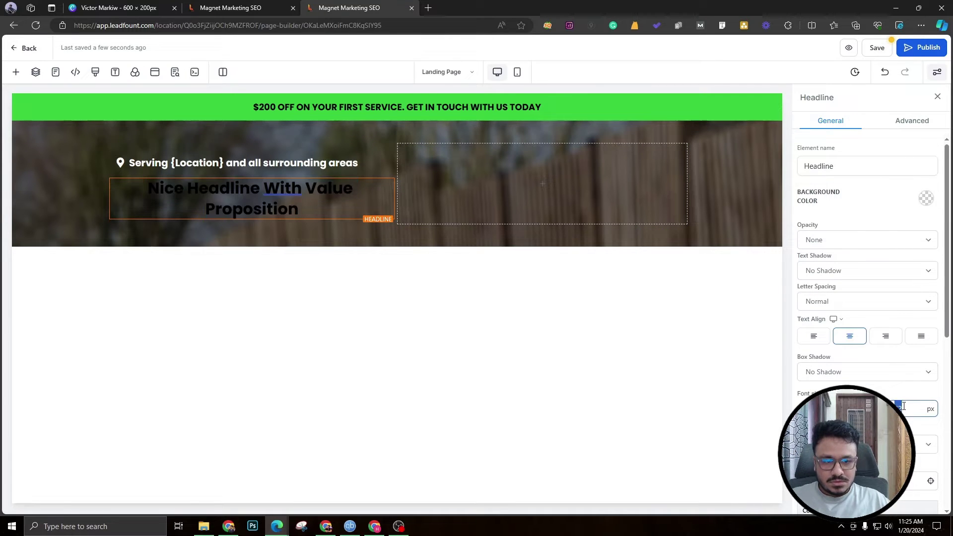
type("48")
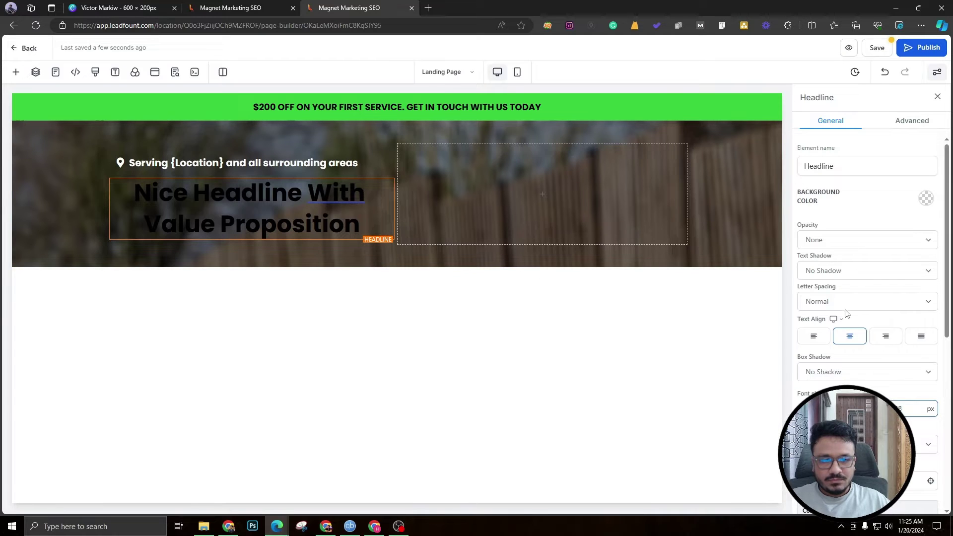
Preview the page in the mobile layout, then return to the desktop layout
left_click(517, 72)
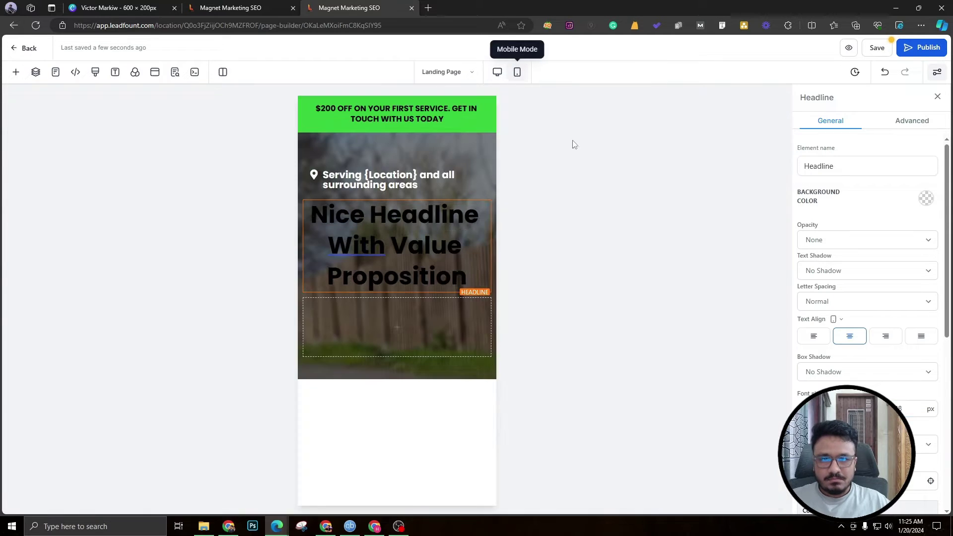
left_click(900, 408)
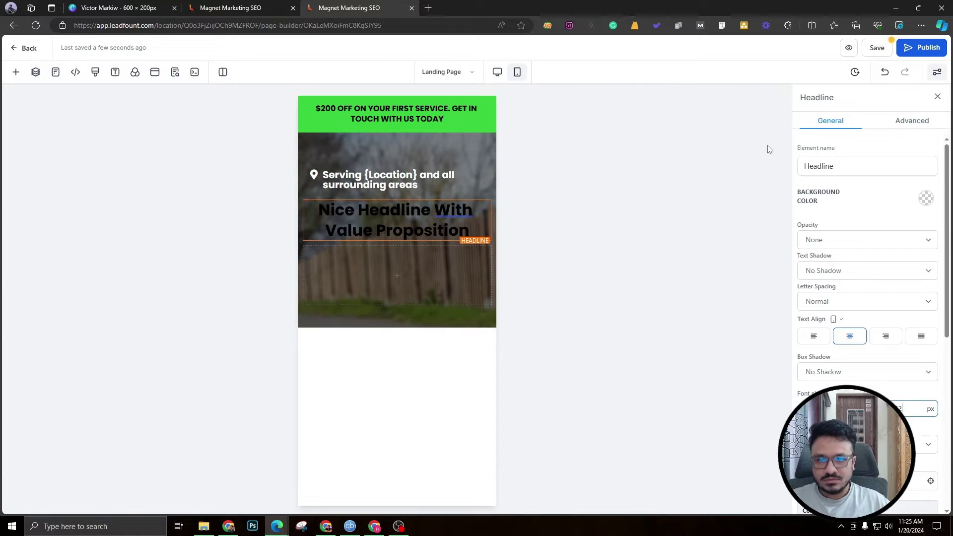
left_click(497, 72)
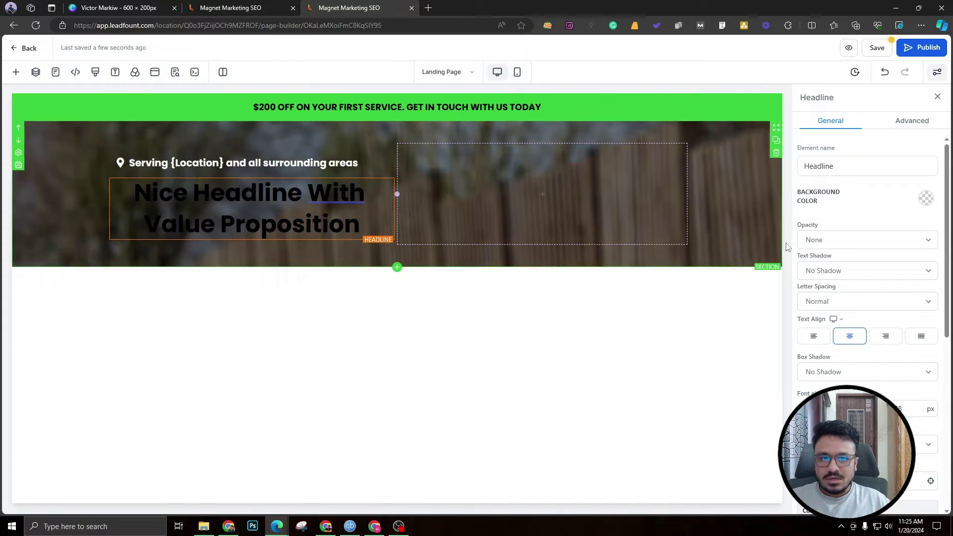
Left-align the headline and make its bold text white
left_click(814, 336)
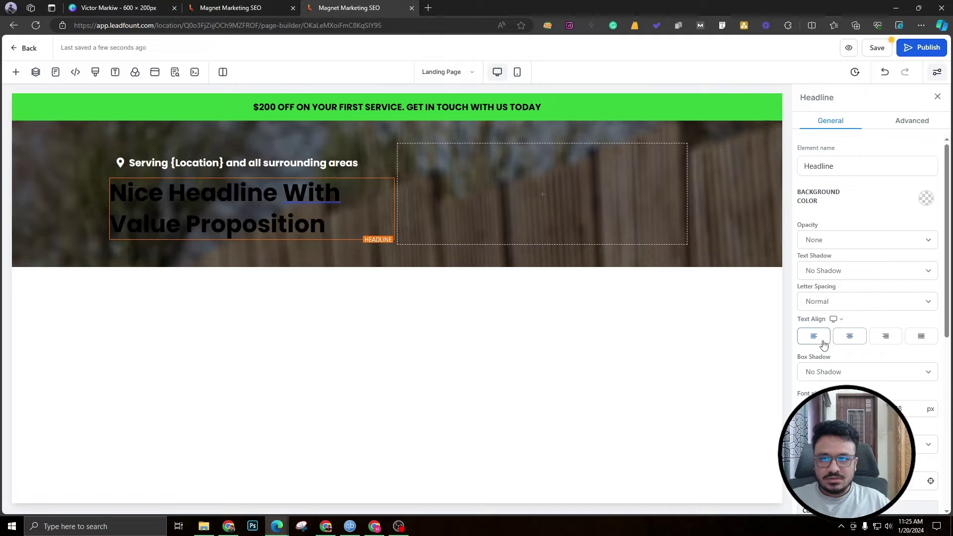
left_click(931, 204)
left_click(931, 200)
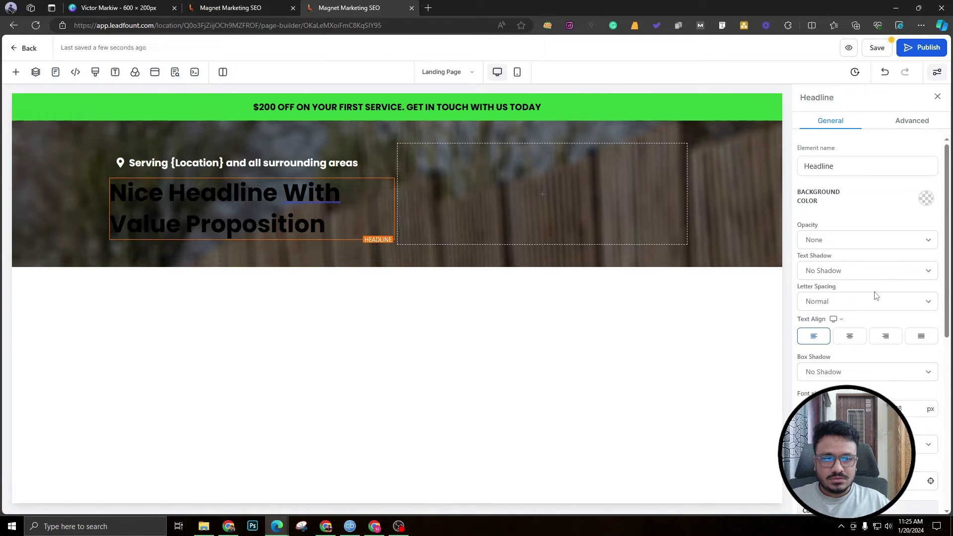
scroll(876, 296, "down", 5)
left_click(921, 229)
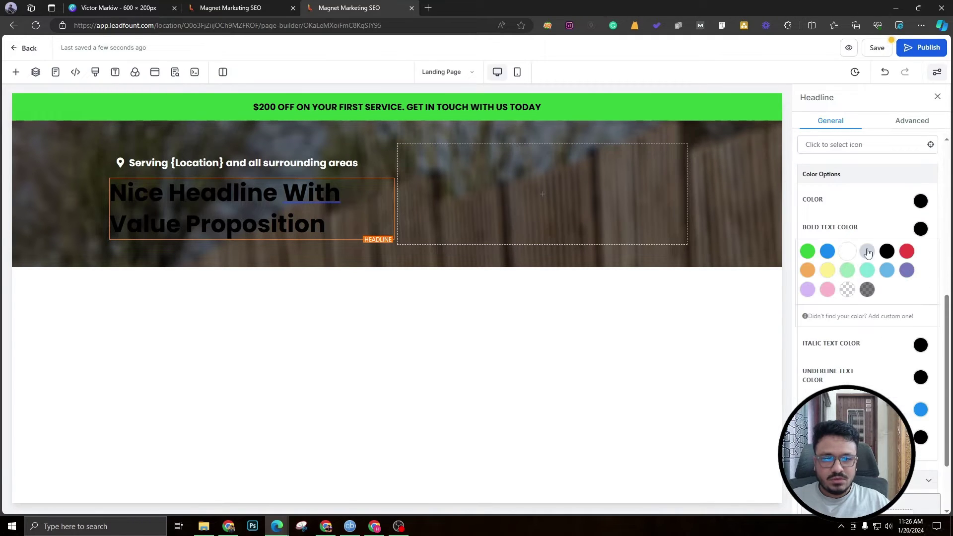
left_click(867, 253)
left_click(921, 229)
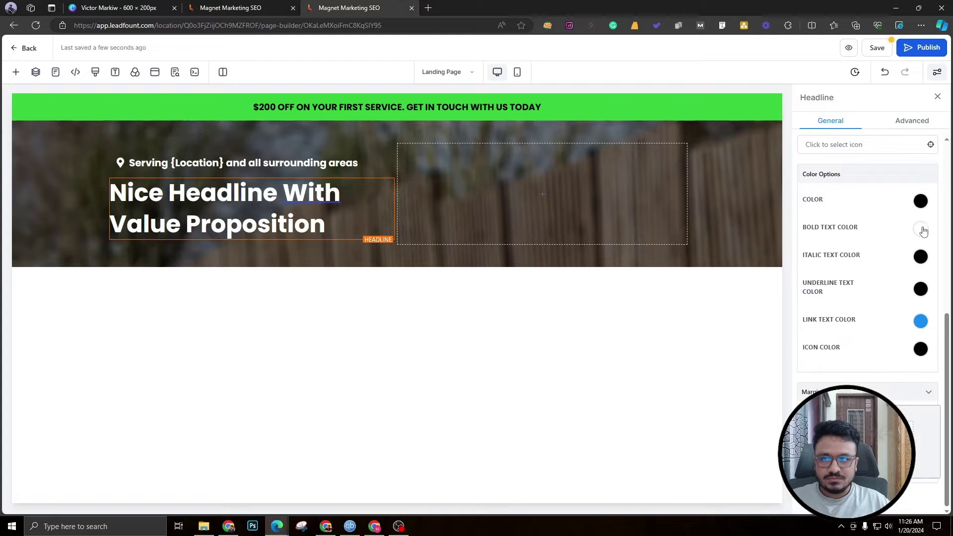
Set the headline's line height to 1.3 in its Advanced settings
left_click(906, 122)
left_click(907, 242)
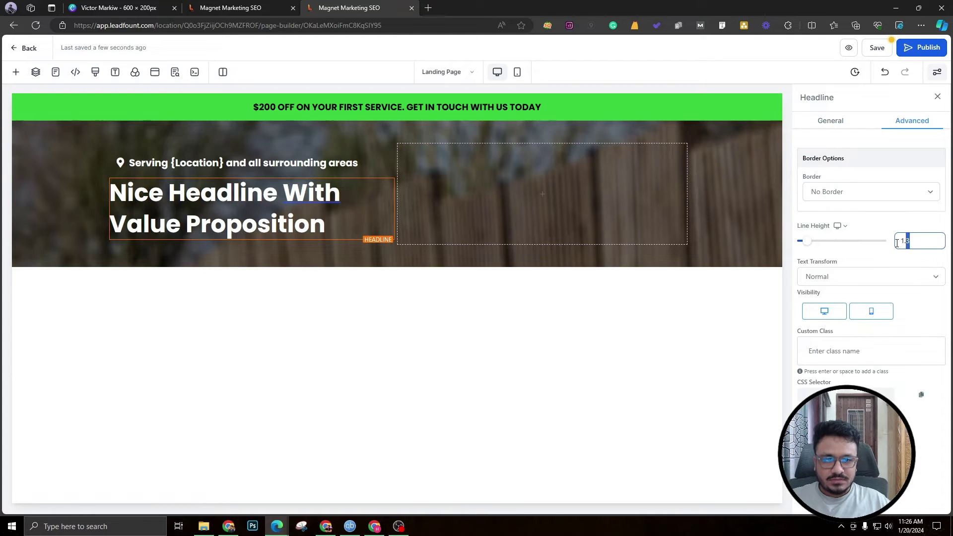
left_click(66, 188)
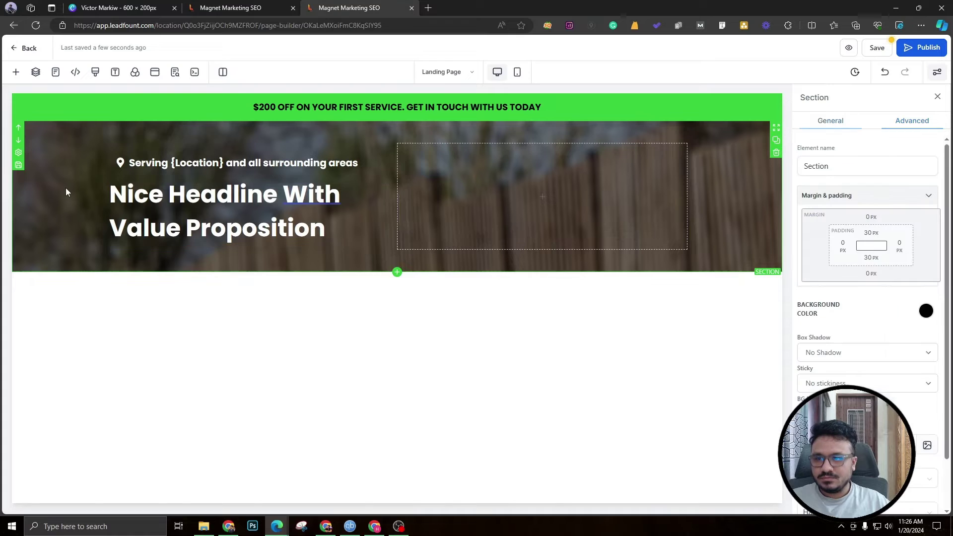
left_click(915, 123)
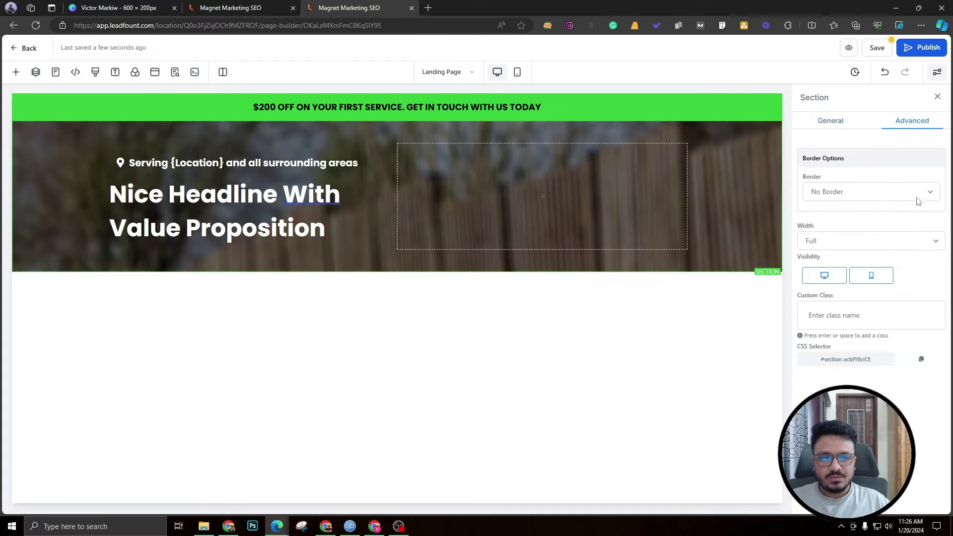
left_click(127, 193)
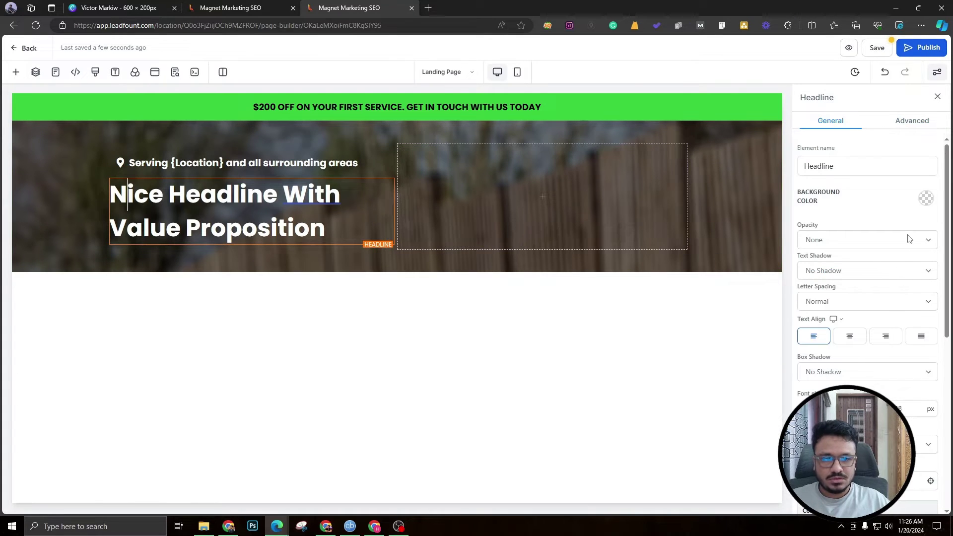
left_click(921, 125)
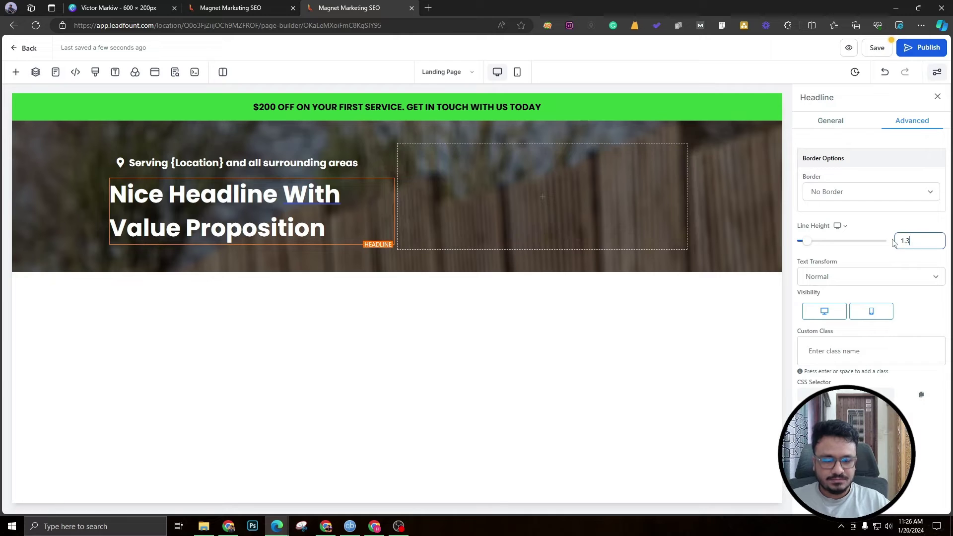
left_click(252, 244)
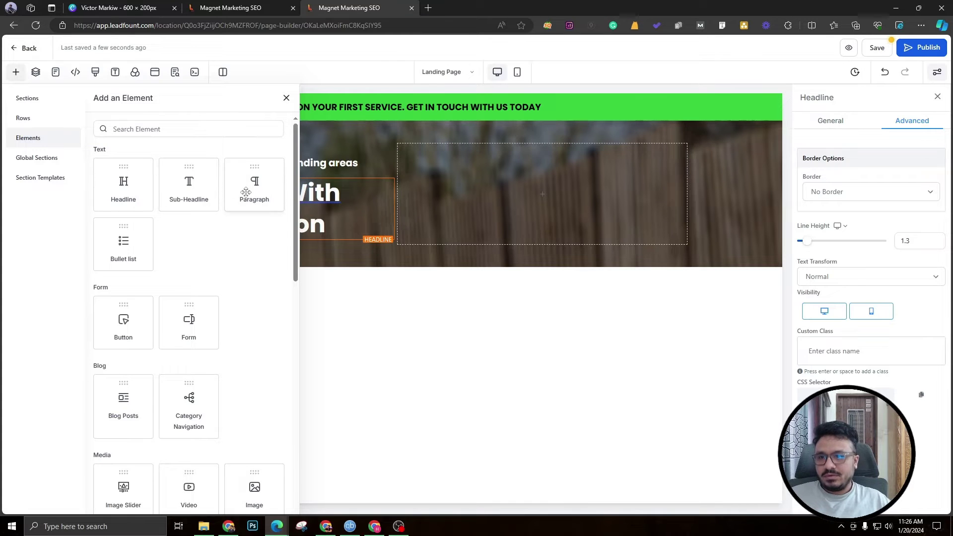
Add a Sub-Headline reading '{Company name} is your ultimate solution to {service name} in {location}. Get a free esti…'
left_click(213, 193)
double_click(263, 248)
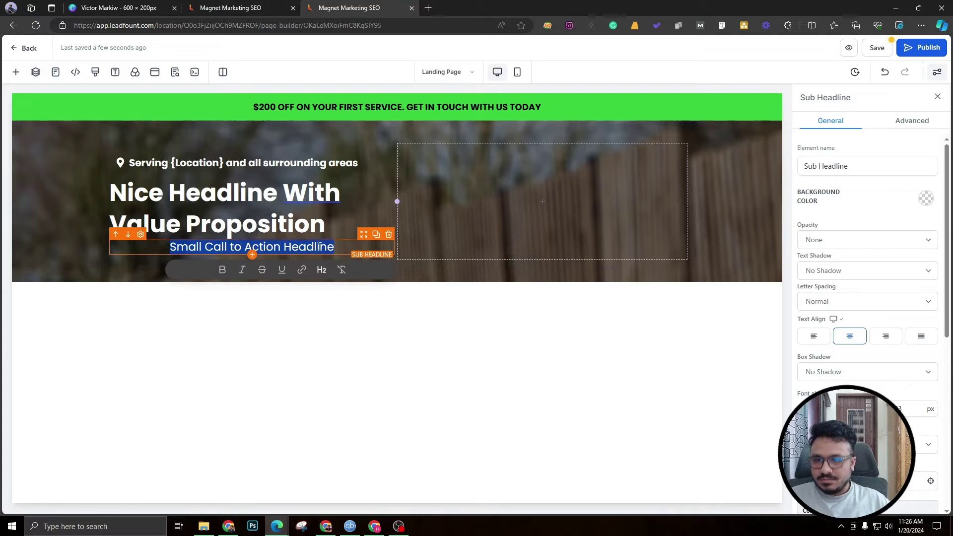
type("{Compa}")
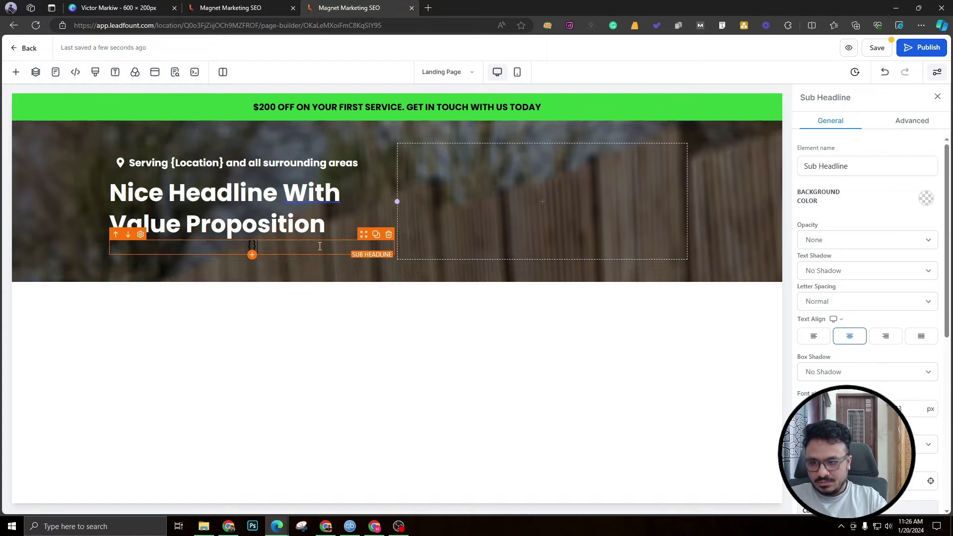
type("ny name")
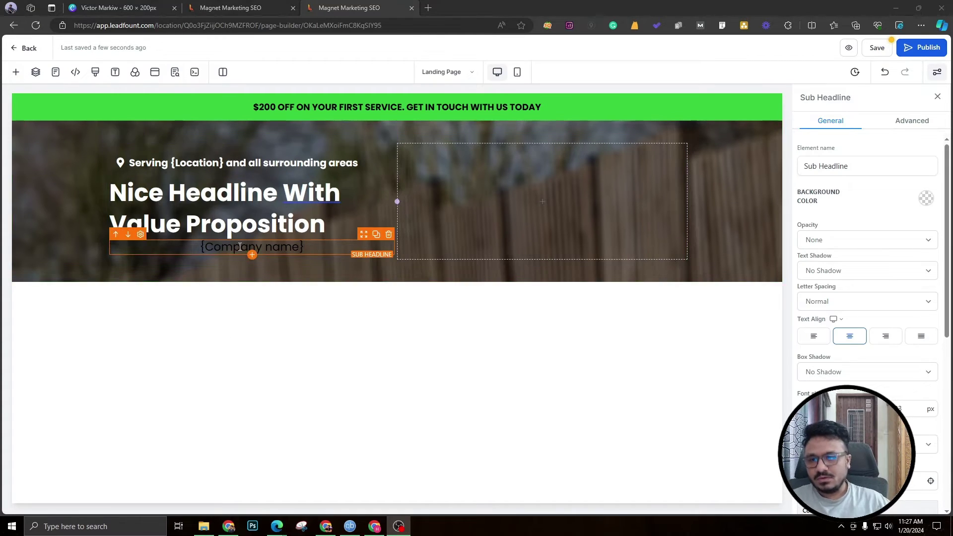
left_click(304, 250)
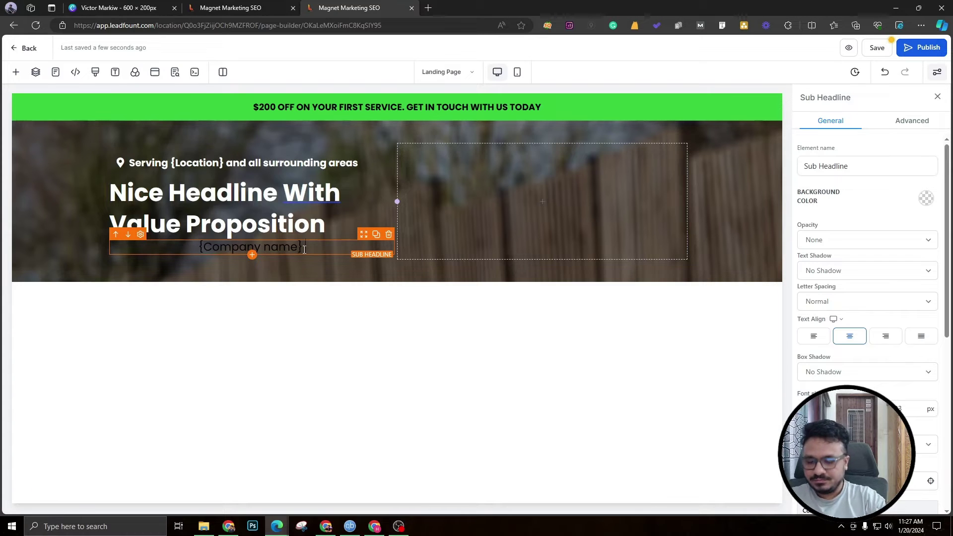
type("is your ")
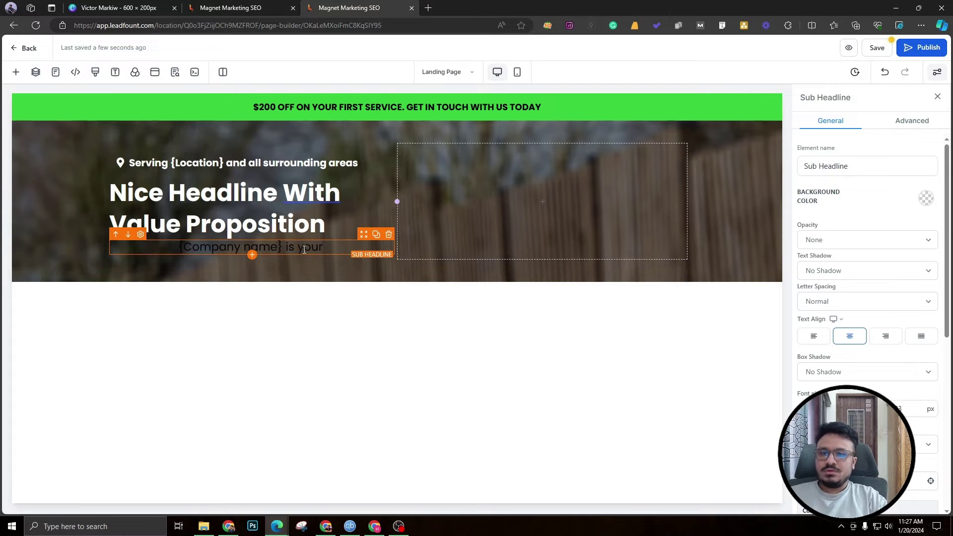
type("ultima")
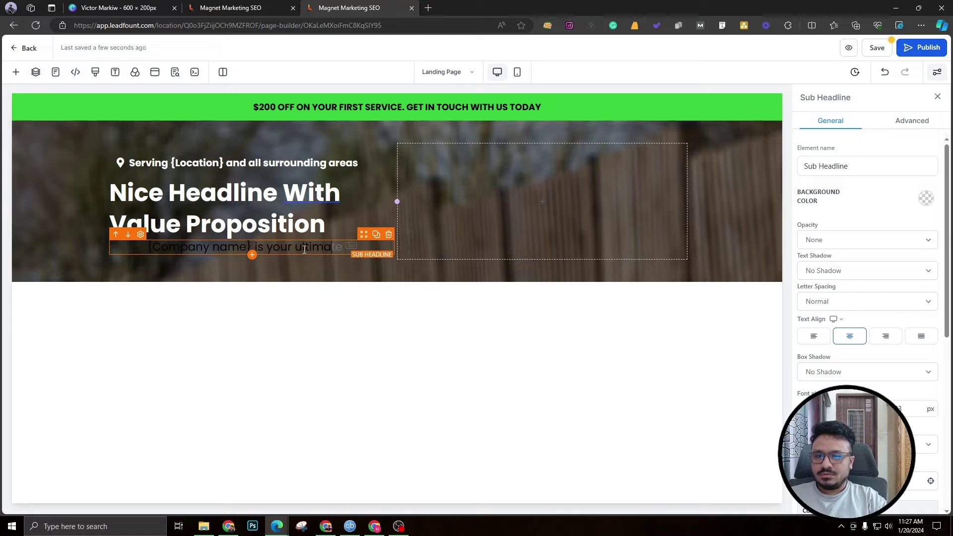
type("te solution f")
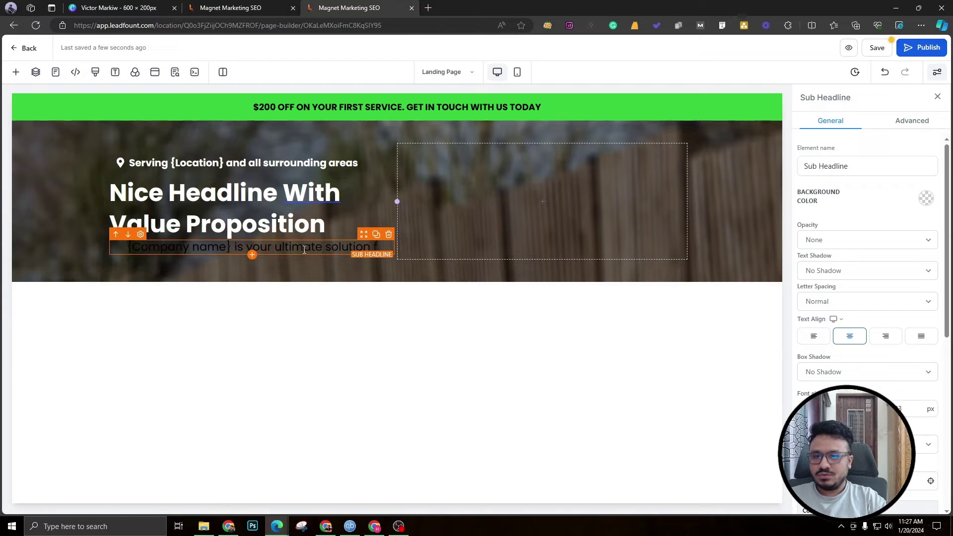
key("BackSpace")
type("to {}")
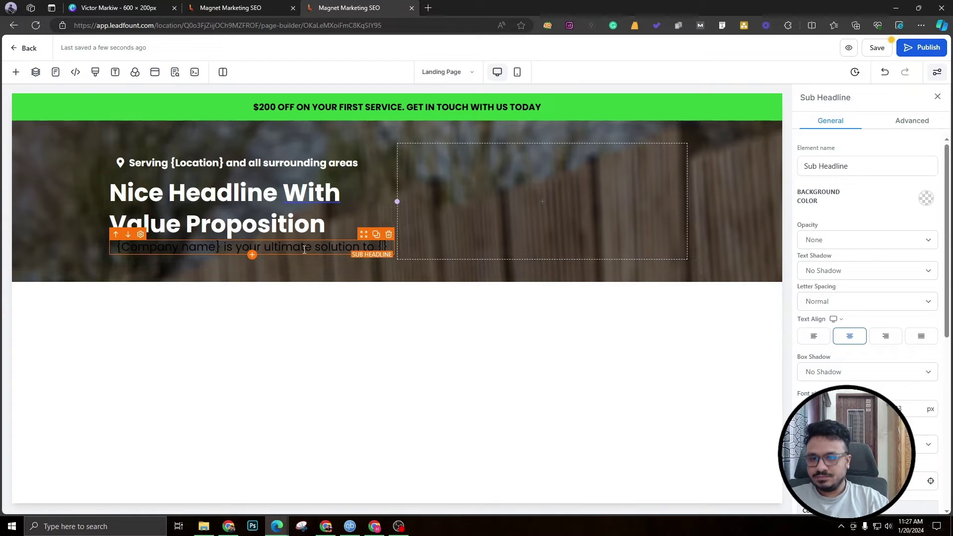
type("service name")
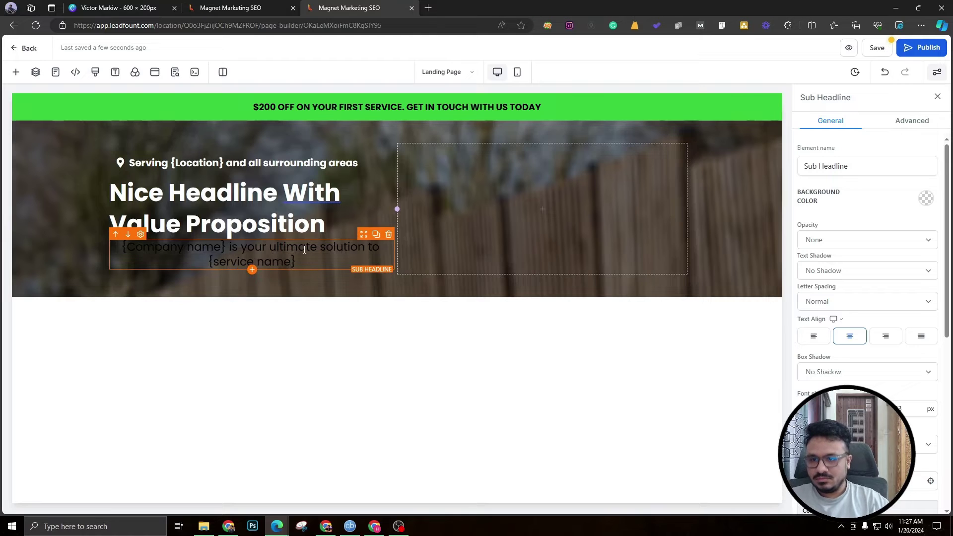
type(" in {loca")
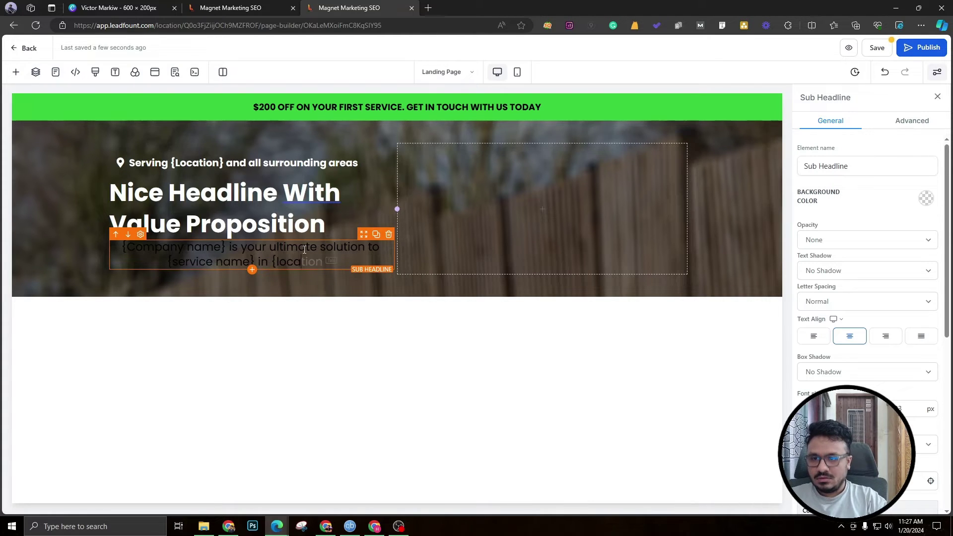
key("Tab")
type("}")
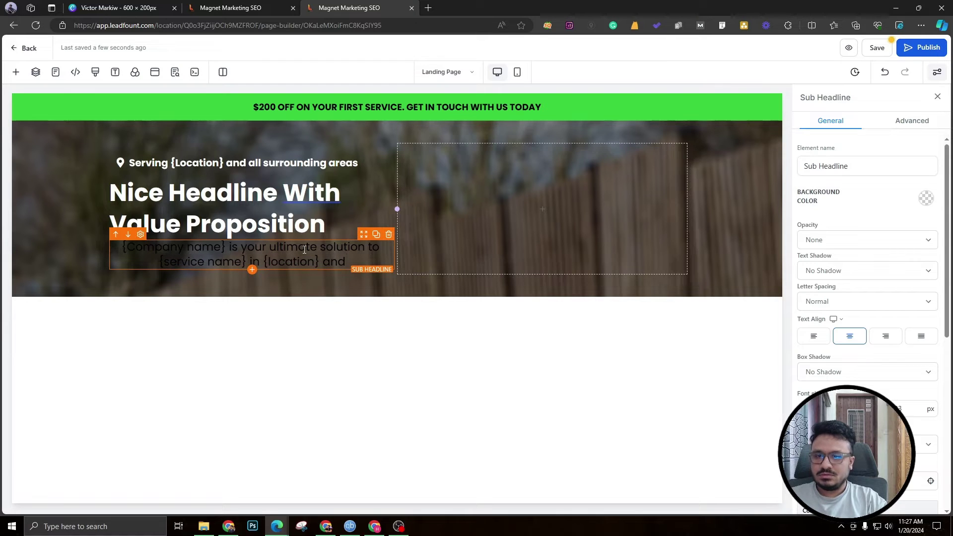
key("BackSpace")
type(". Get a")
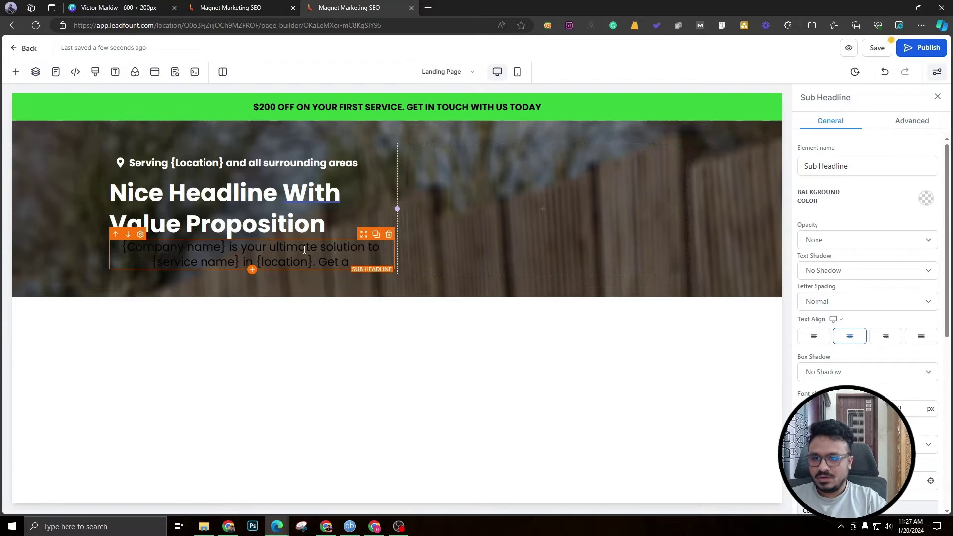
type(" free estimate")
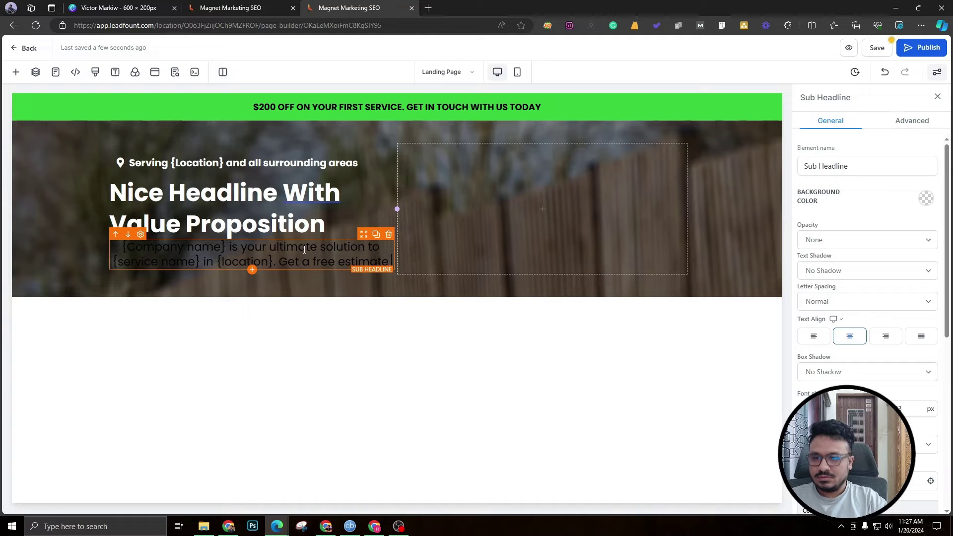
Finish the sub-headline with 'within 24 hours.', left-align it and make it white
key("Tab")
type("wit")
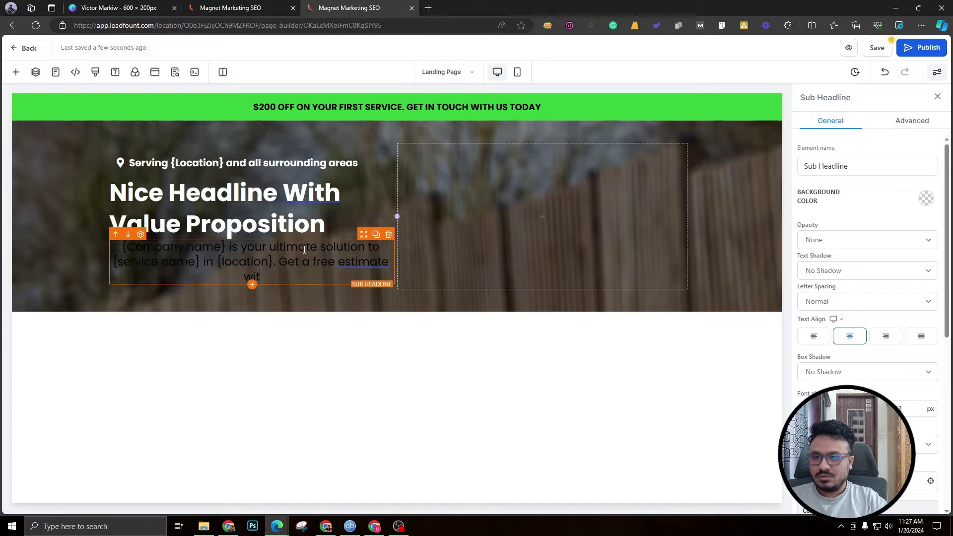
type("hin 24 hours.")
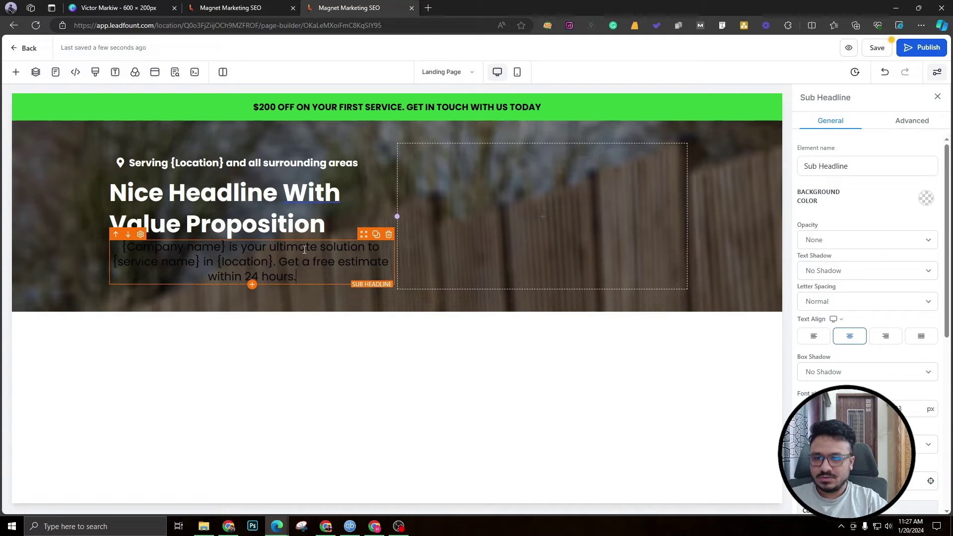
left_click(813, 336)
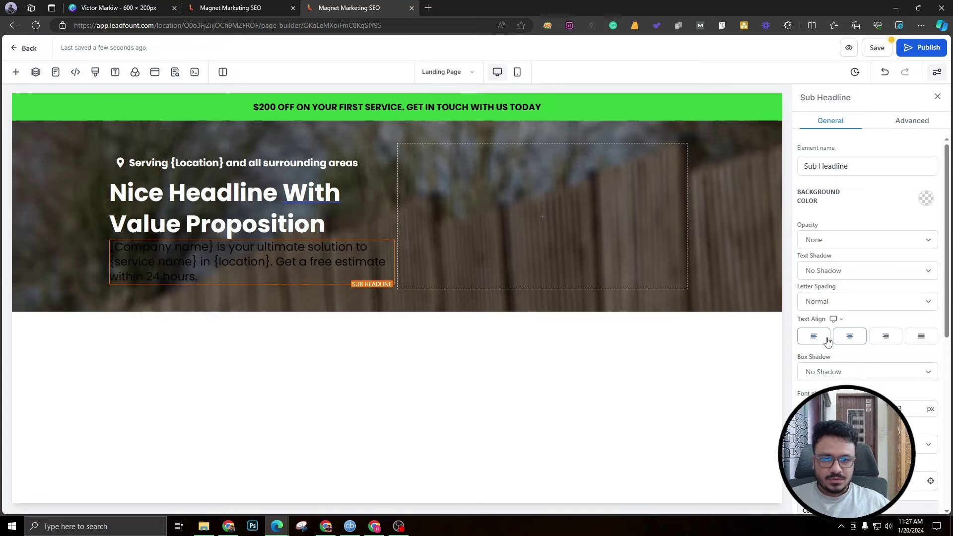
scroll(819, 343, "down", 5)
left_click(920, 309)
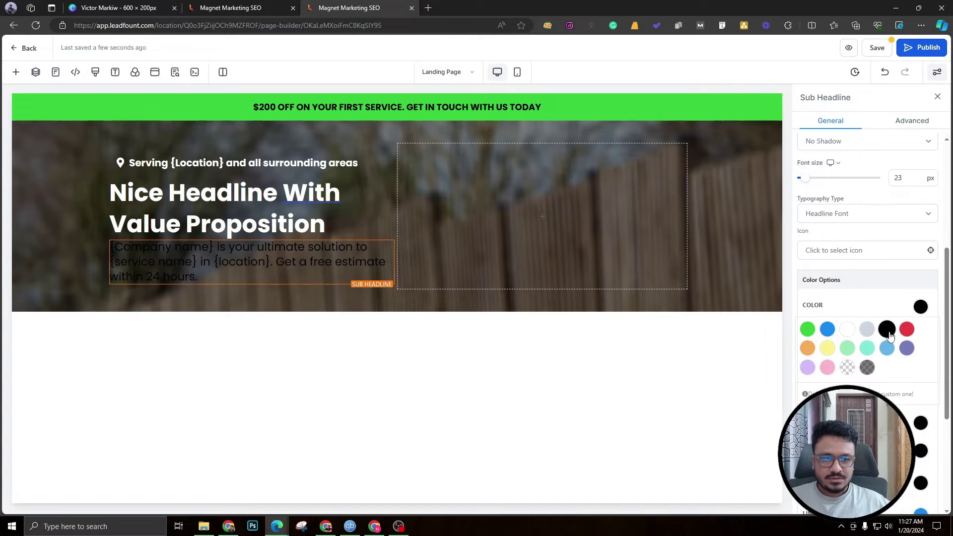
left_click(847, 329)
left_click(922, 308)
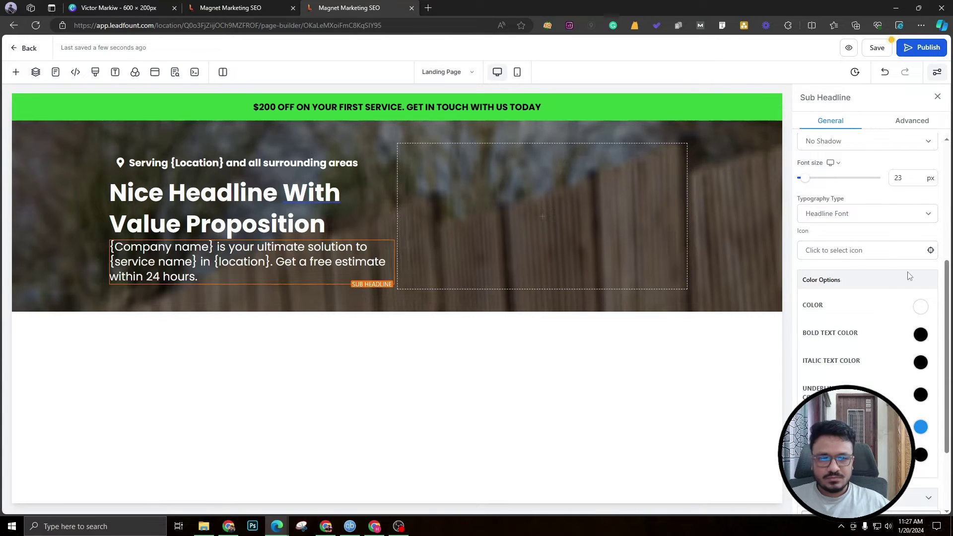
Set the sub-headline font size to 20 and widen the first column so text reflows
scroll(909, 276, "up", 1)
double_click(891, 234)
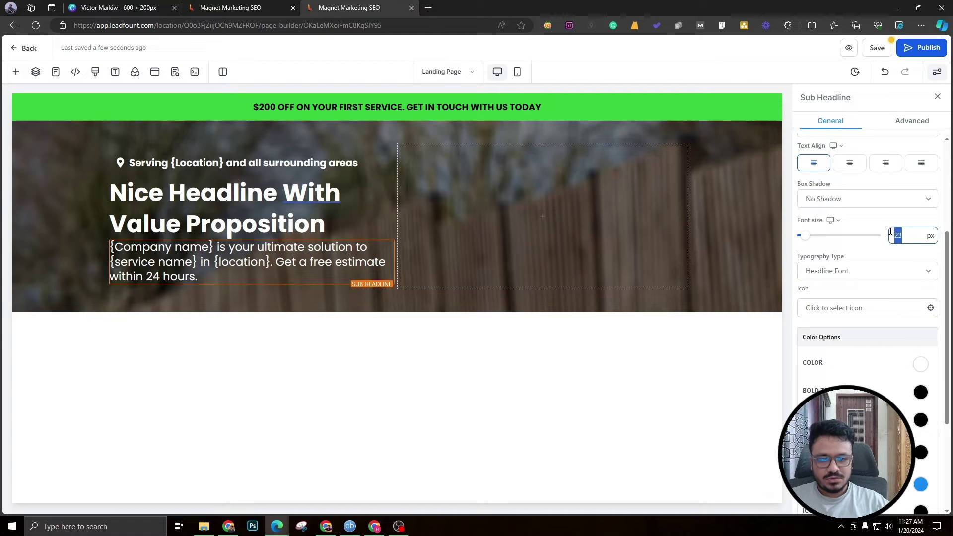
type("20")
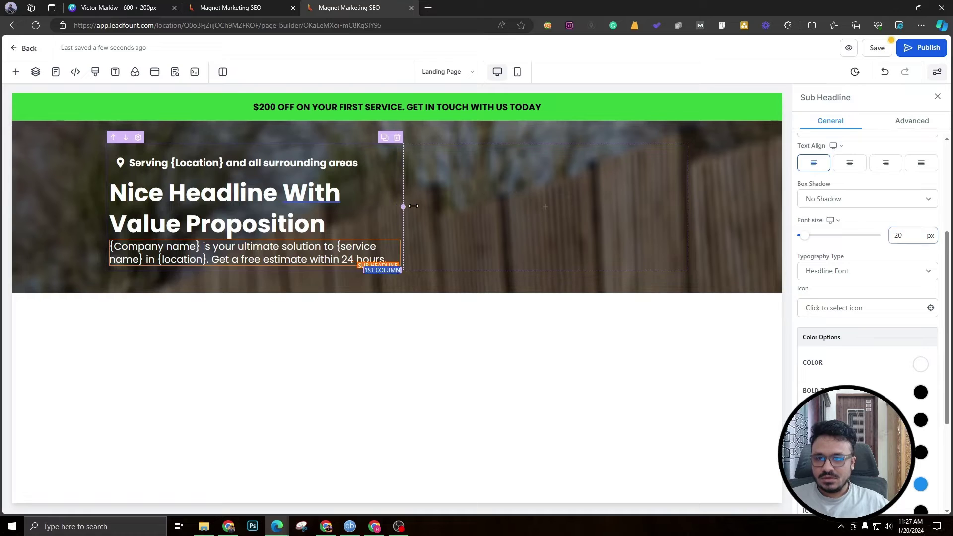
left_click_drag(403, 207, 452, 206)
Add about 15 px spacing below the headline and about 12 px below the sub-headline
left_click(448, 207)
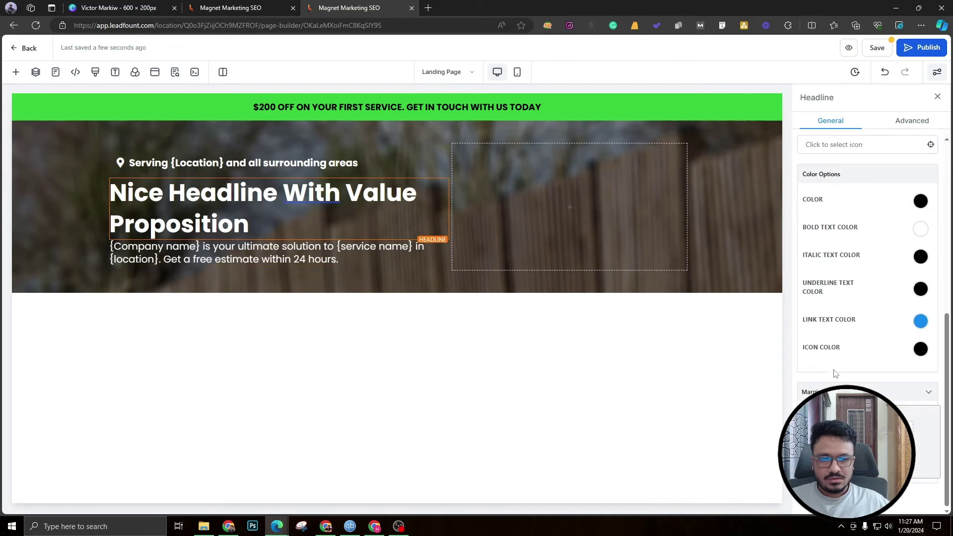
scroll(809, 390, "down", 2)
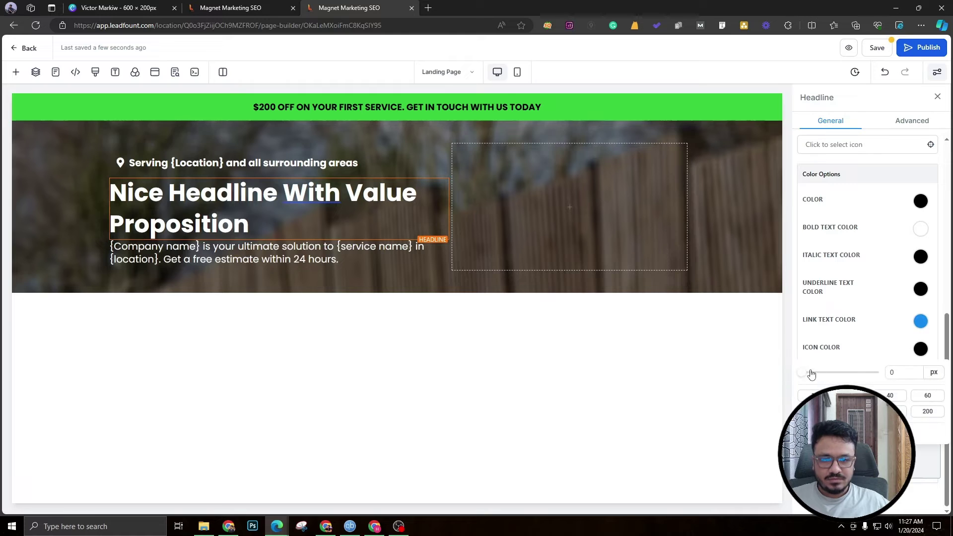
left_click_drag(805, 375, 825, 378)
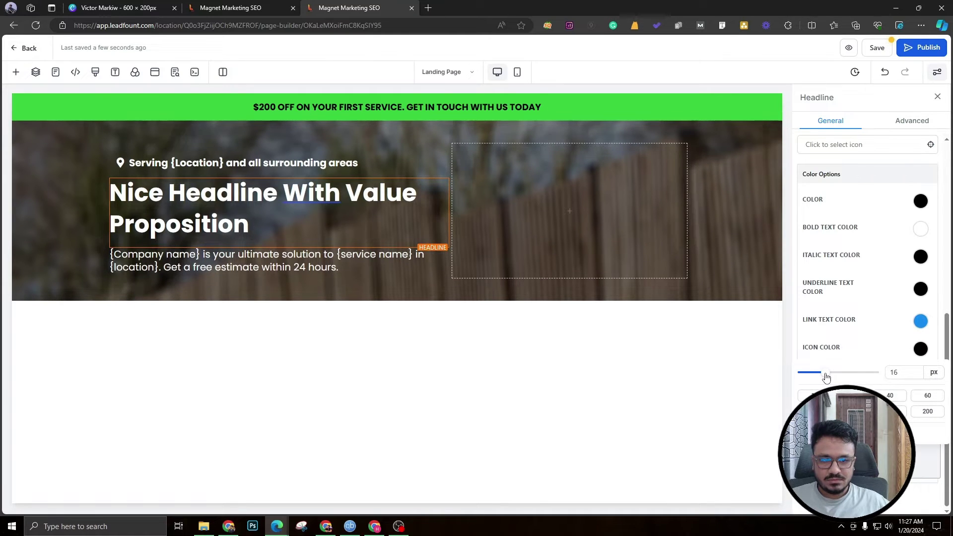
left_click(90, 238)
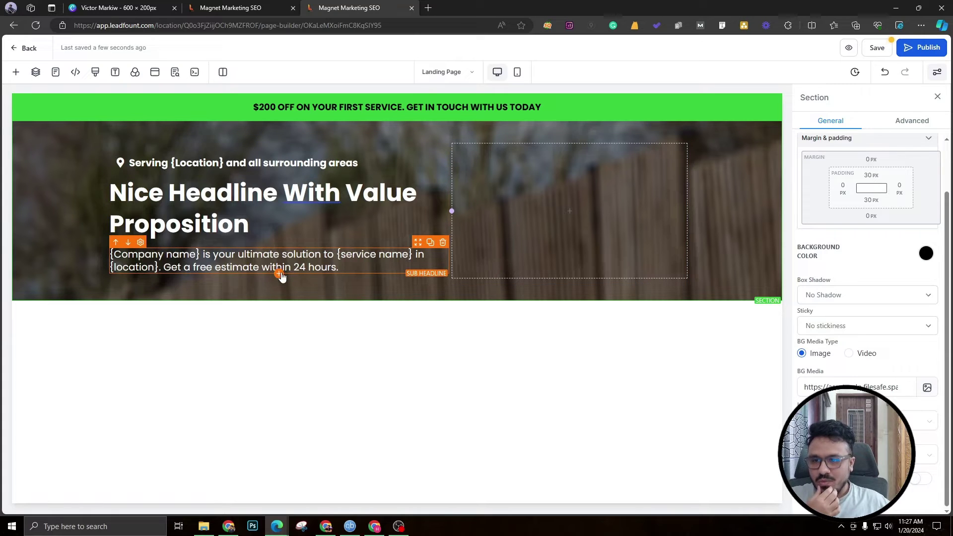
left_click(279, 256)
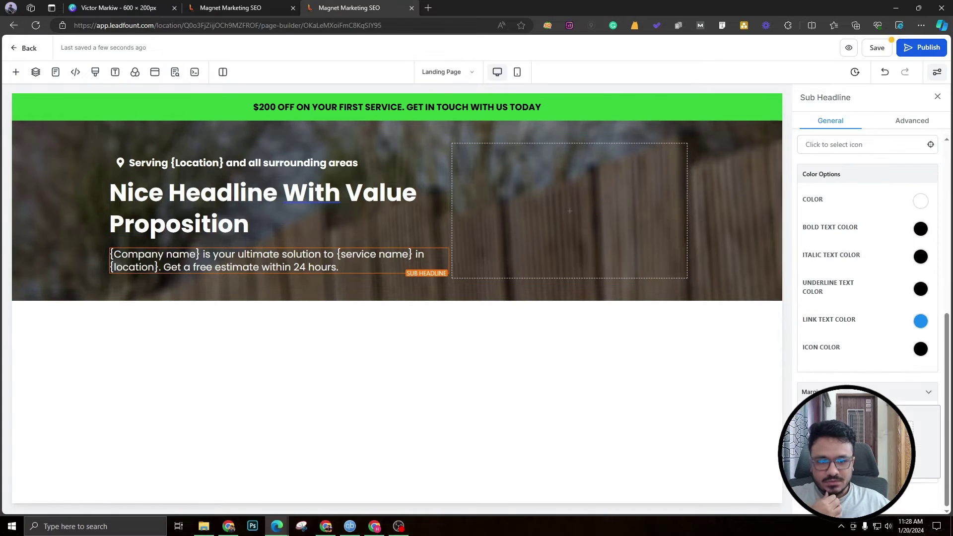
left_click_drag(804, 375, 820, 376)
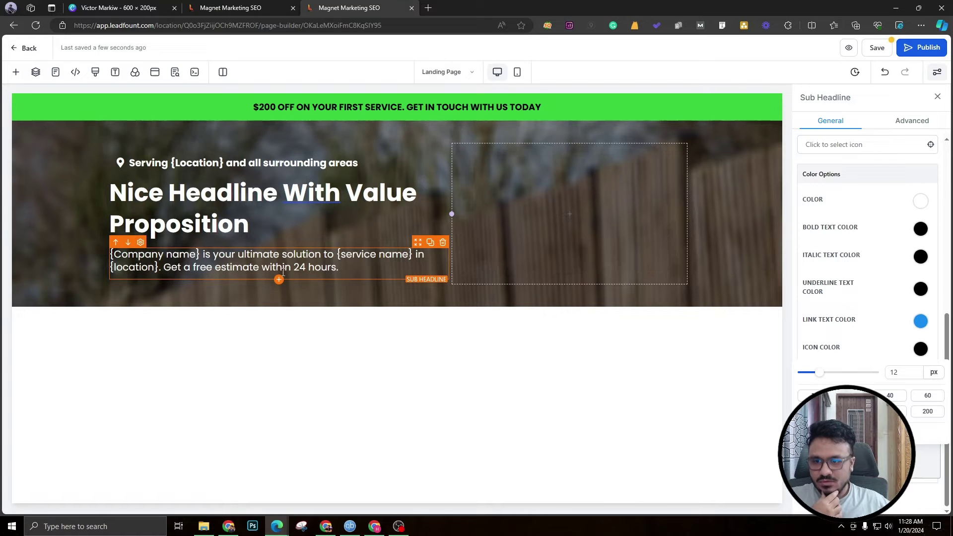
left_click(279, 281)
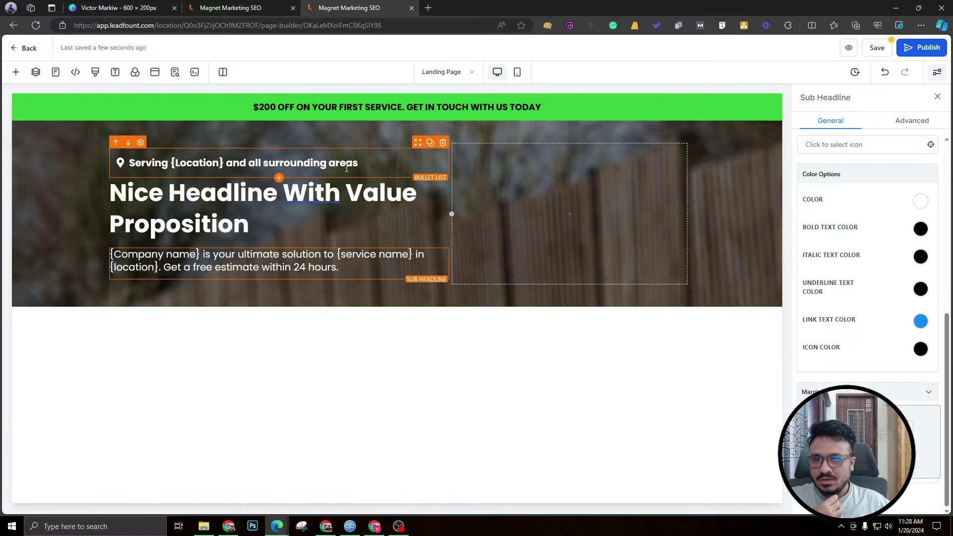
Duplicate the location bullet list below the sub-headline and change its icon to check-circle
left_click(429, 143)
left_click_drag(418, 144, 367, 312)
left_click(314, 299)
scroll(864, 368, "up", 5)
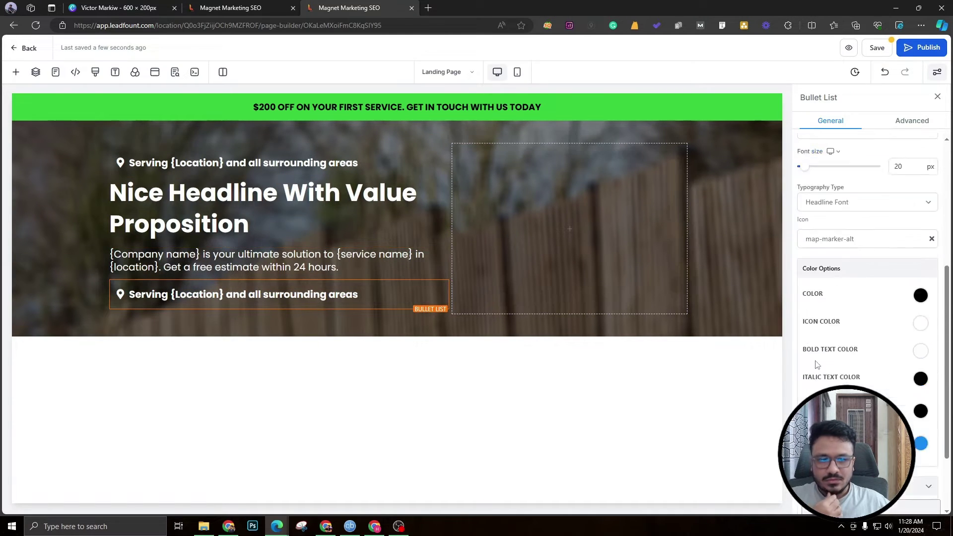
scroll(861, 385, "down", 2)
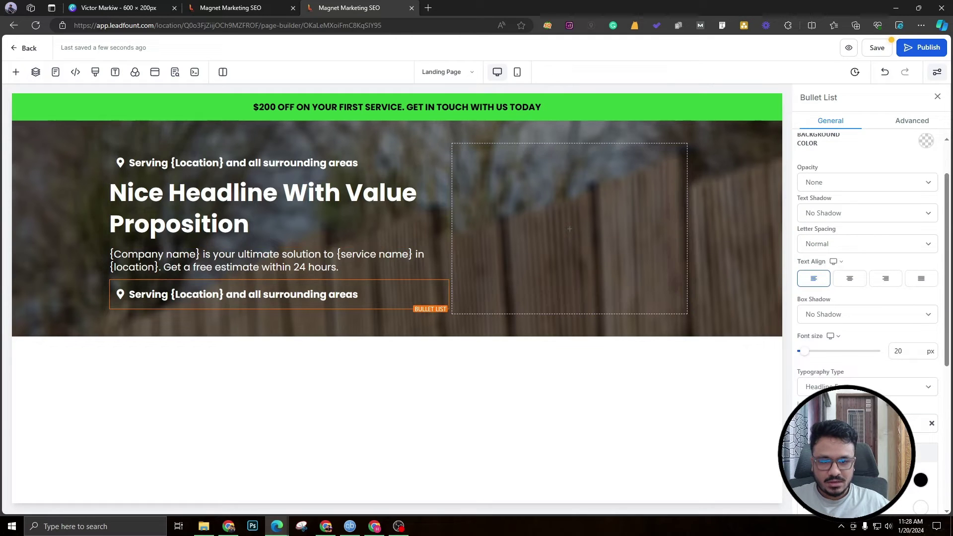
left_click(920, 422)
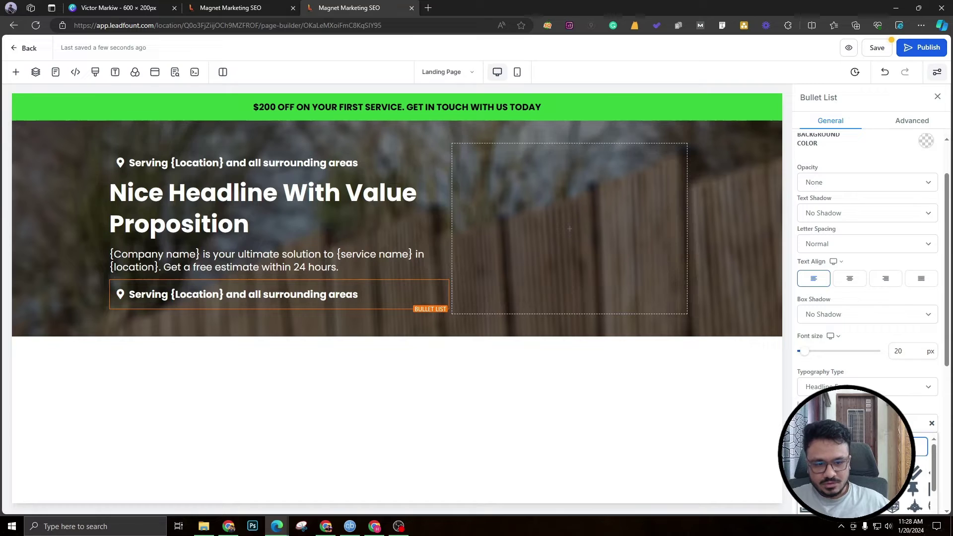
left_click(874, 472)
Type the bullets '10 Year Workmanship Warranty', 'Financing Options Available', 'Residential & Commercial Service'
triple_click(294, 295)
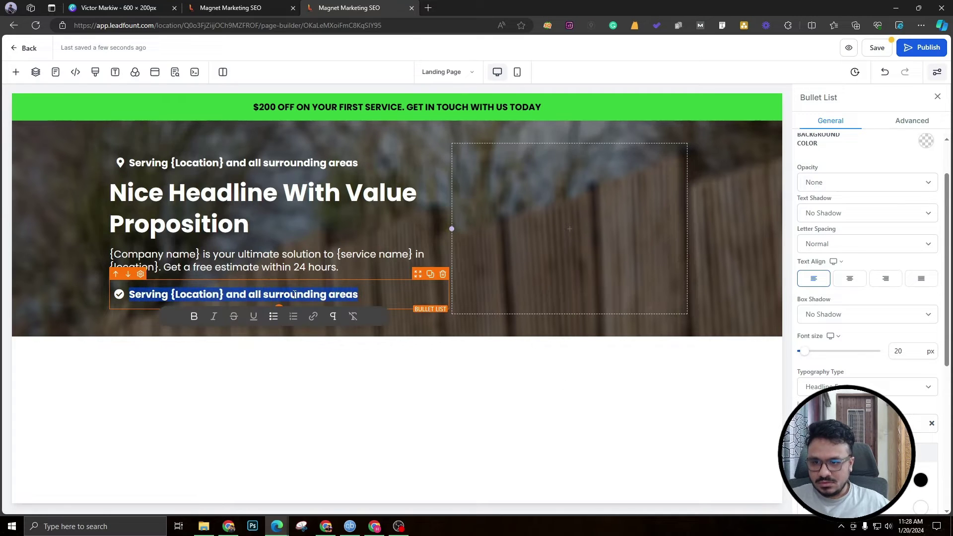
type("10 Year Wor")
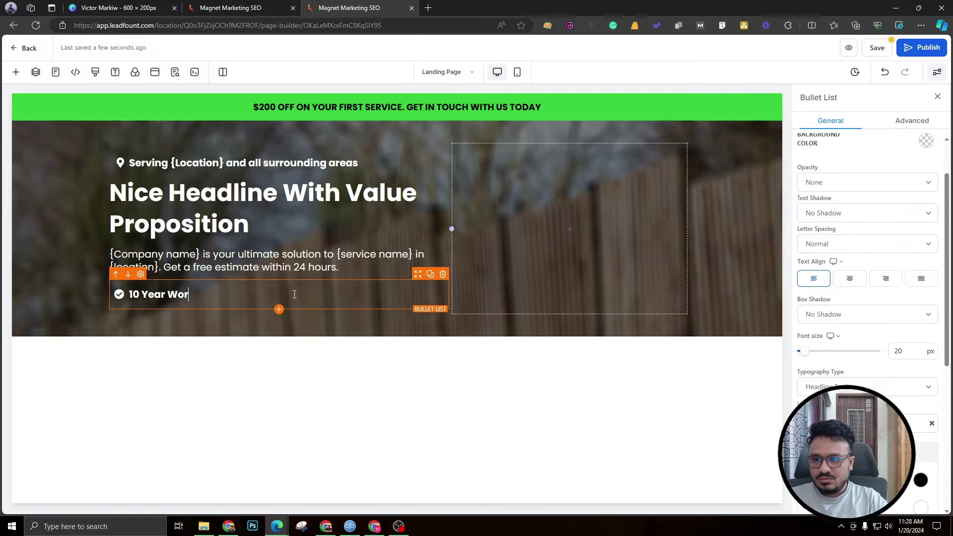
type("kmansh")
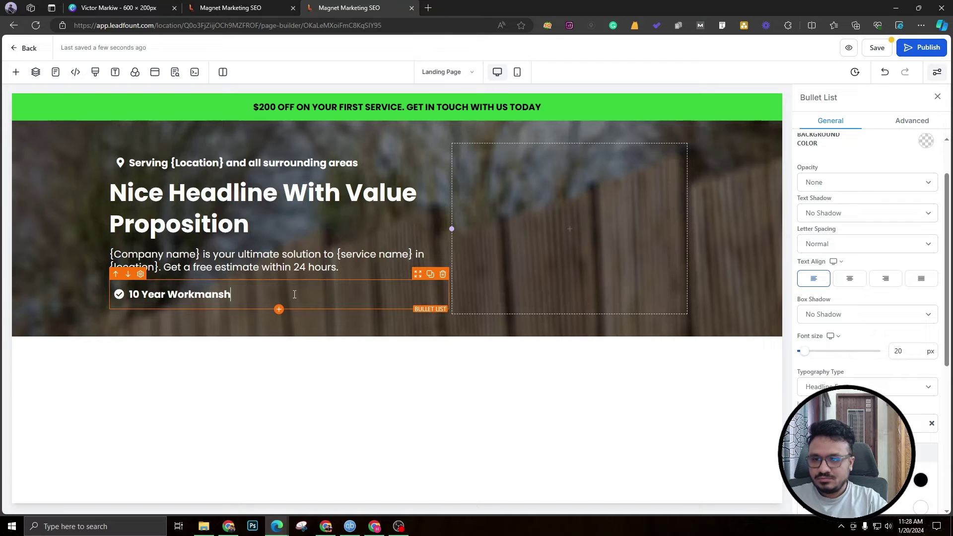
type("ip War")
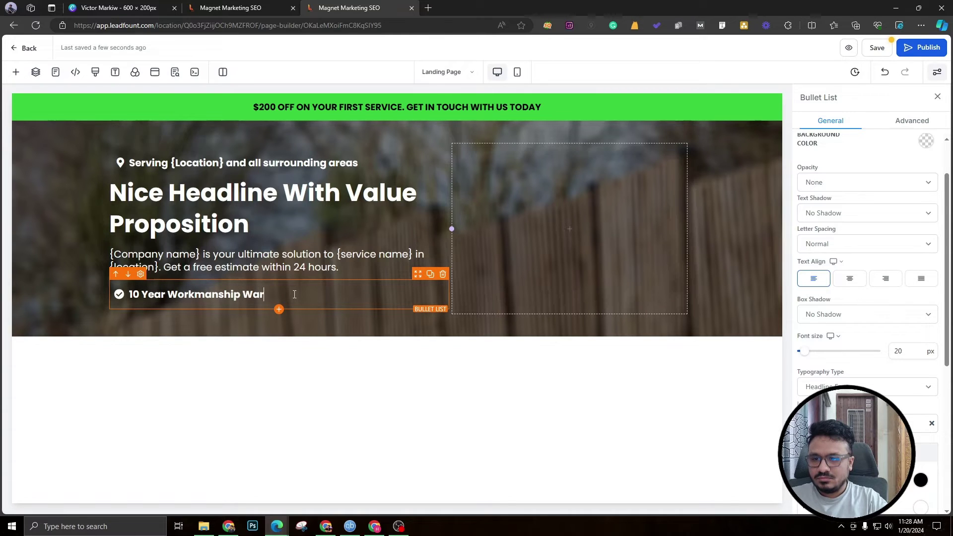
type("ranty")
key("Return")
type("Financ")
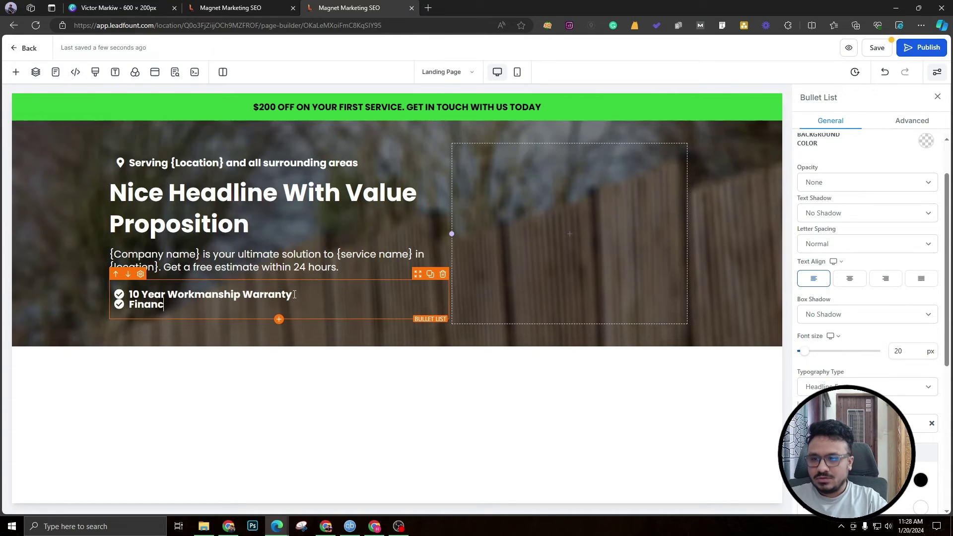
type("ing Options A")
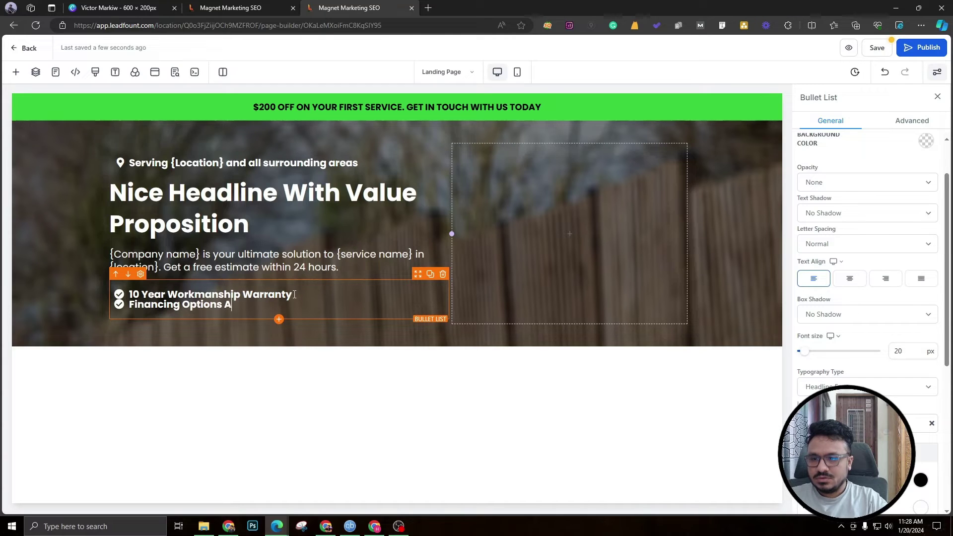
type("vailabe")
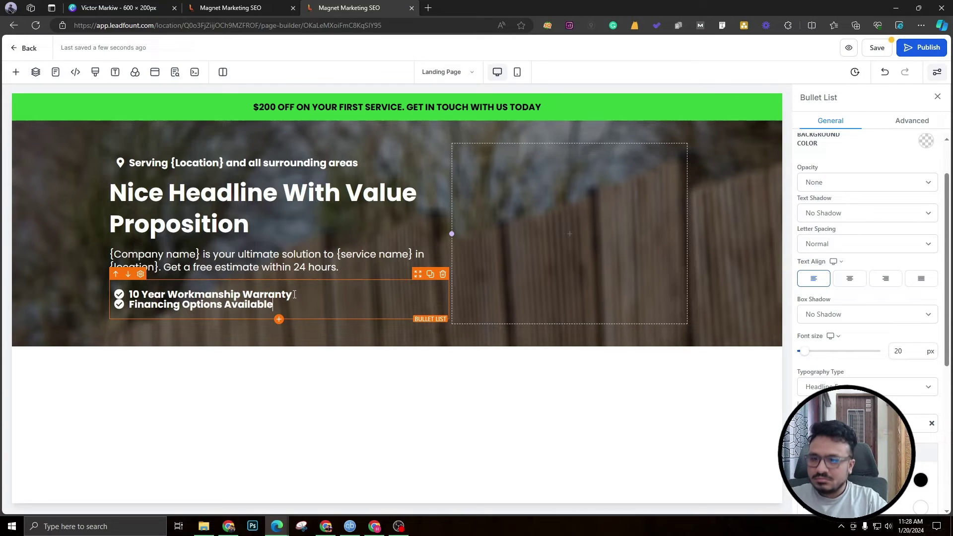
key("Return")
type("Re")
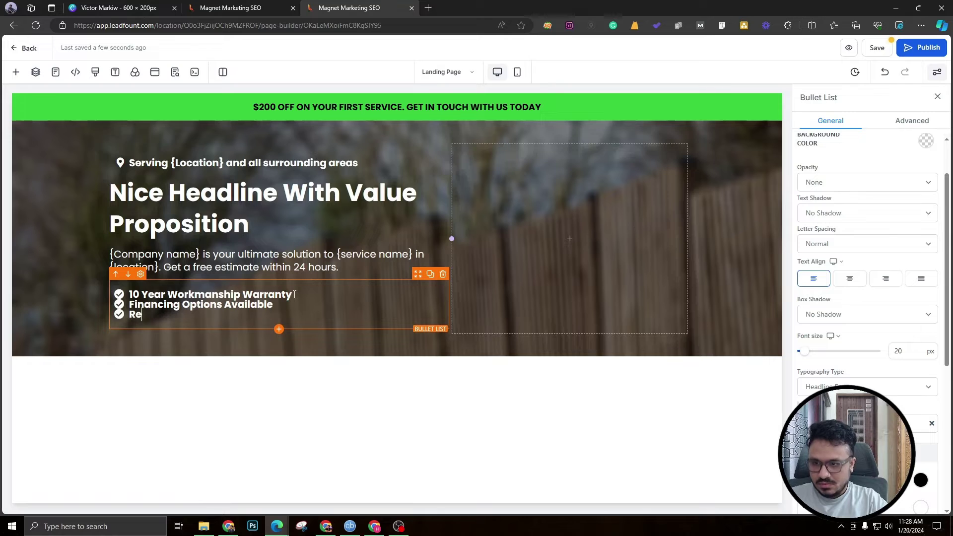
type("sidential ")
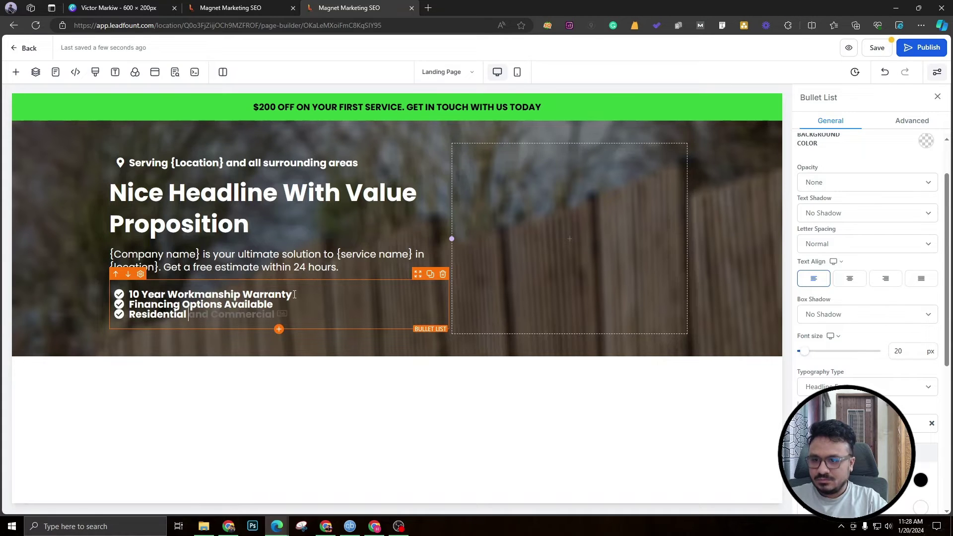
type("& Commercial")
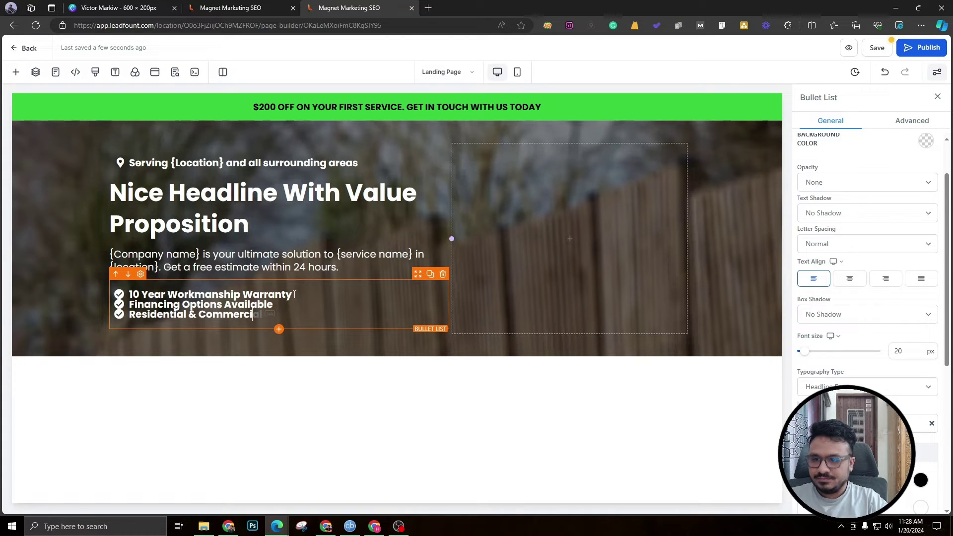
type(" Services")
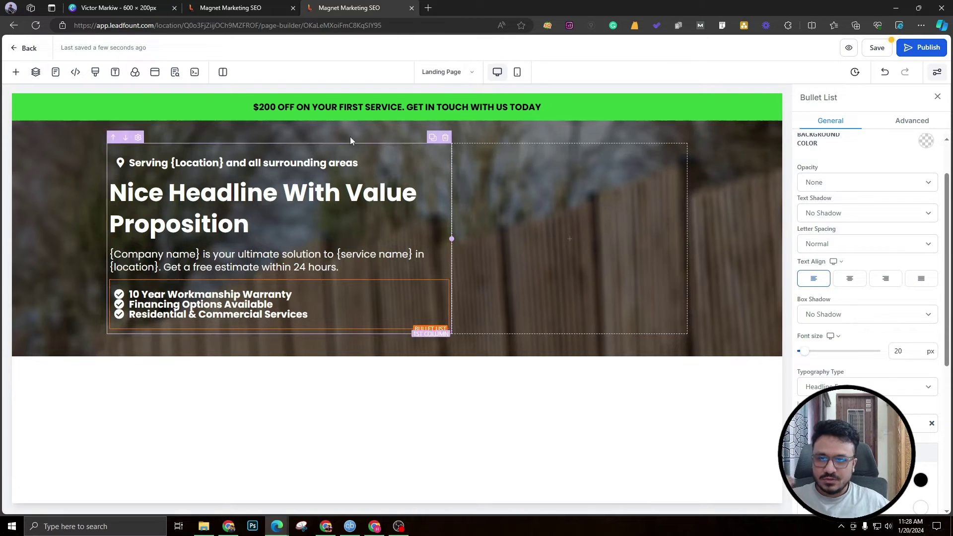
Set the bullet list's line height to 1.4 and remove bold from all three lines
left_click(912, 122)
left_click(904, 242)
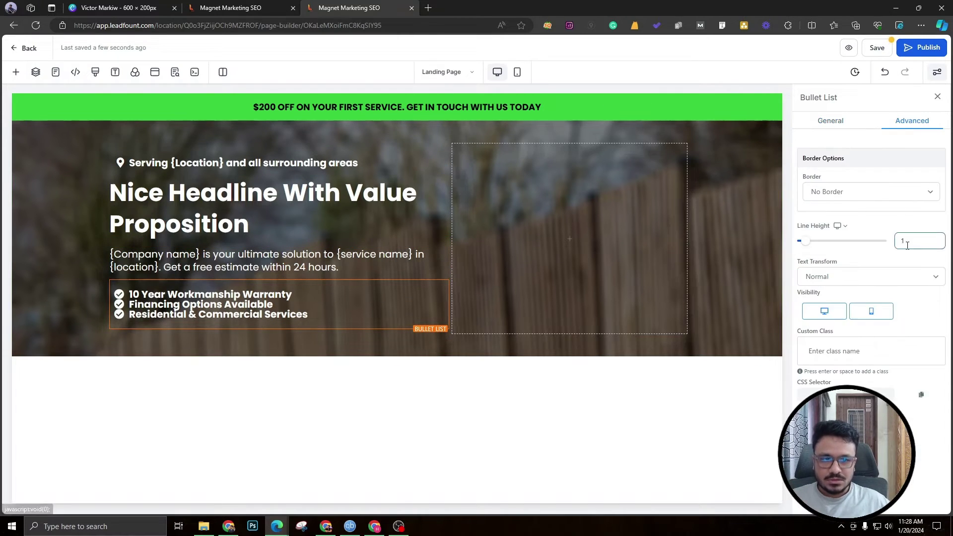
type("1.4")
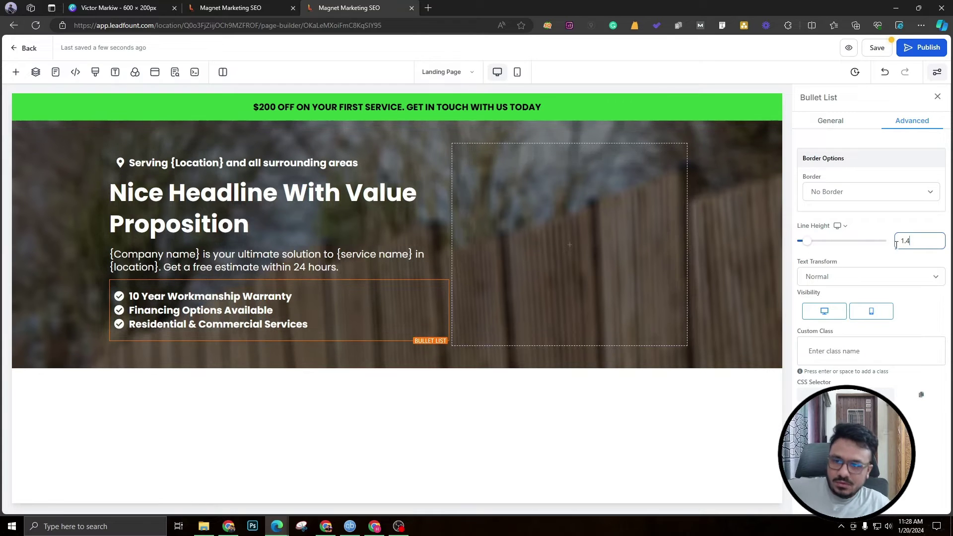
triple_click(220, 298)
key("ctrl+a")
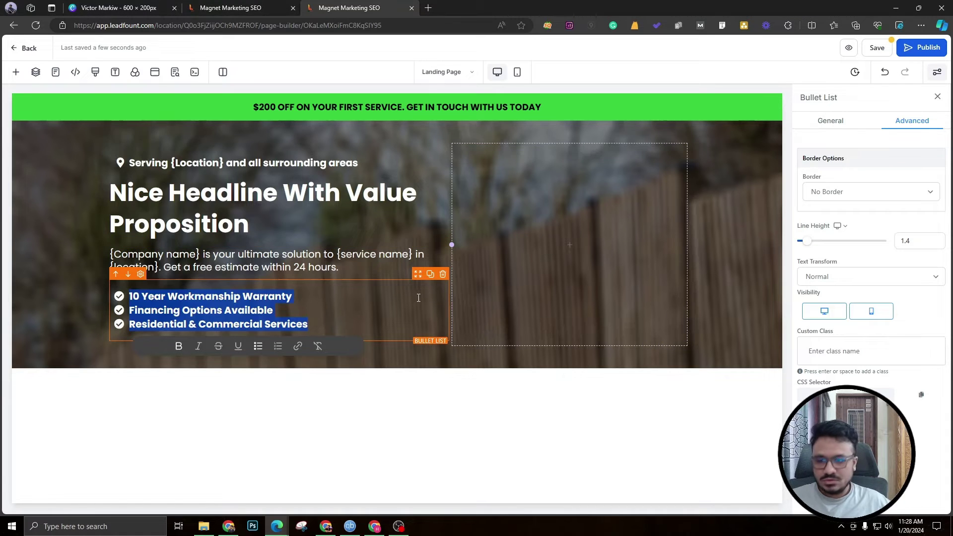
key("ctrl+b")
left_click(346, 310)
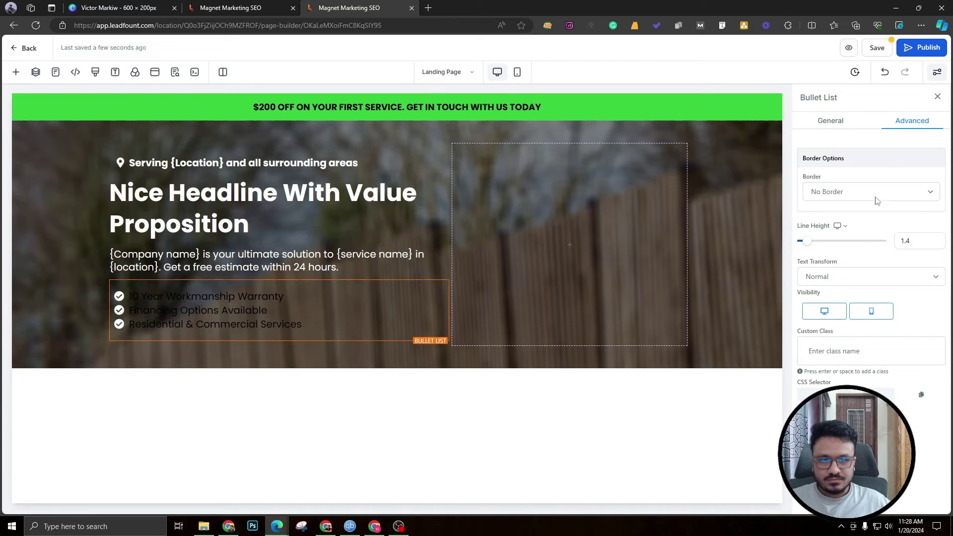
Make the bullet text white and save the landing page
left_click(832, 122)
scroll(889, 380, "down", 5)
scroll(888, 380, "down", 1)
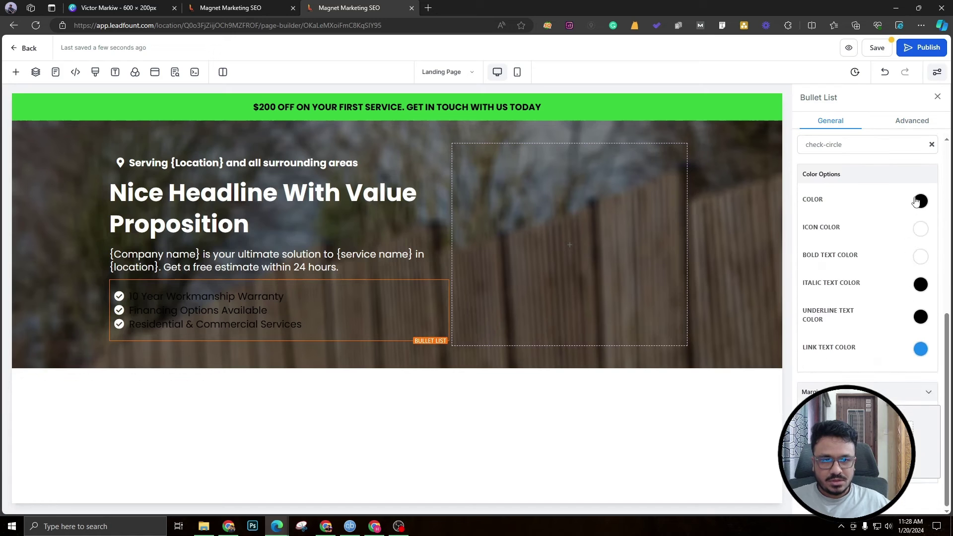
left_click(920, 201)
left_click(845, 228)
left_click(918, 205)
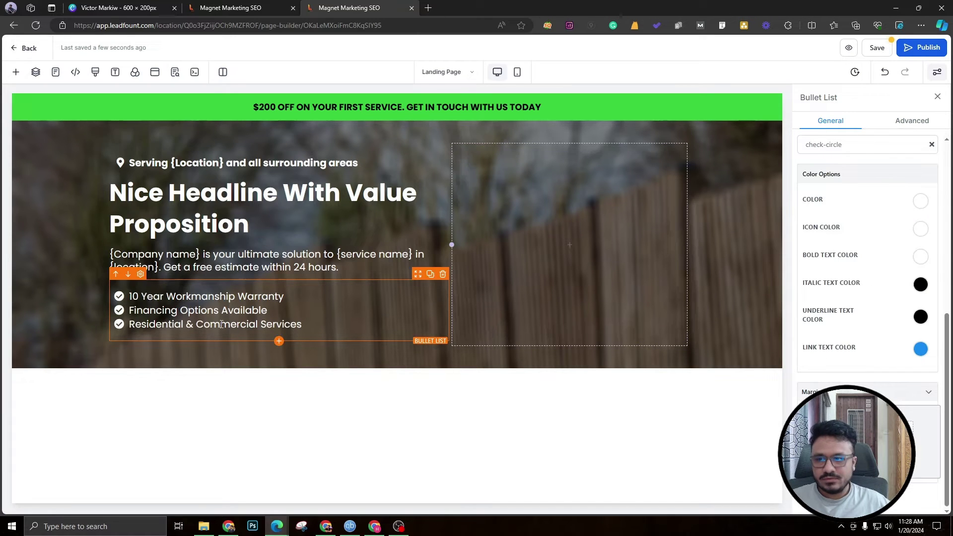
left_click(78, 316)
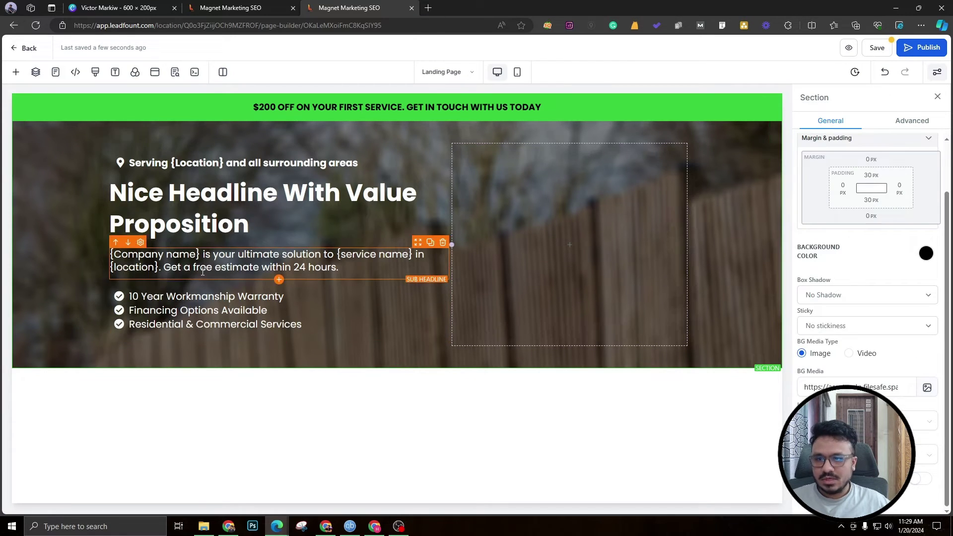
mouse_move(525, 241)
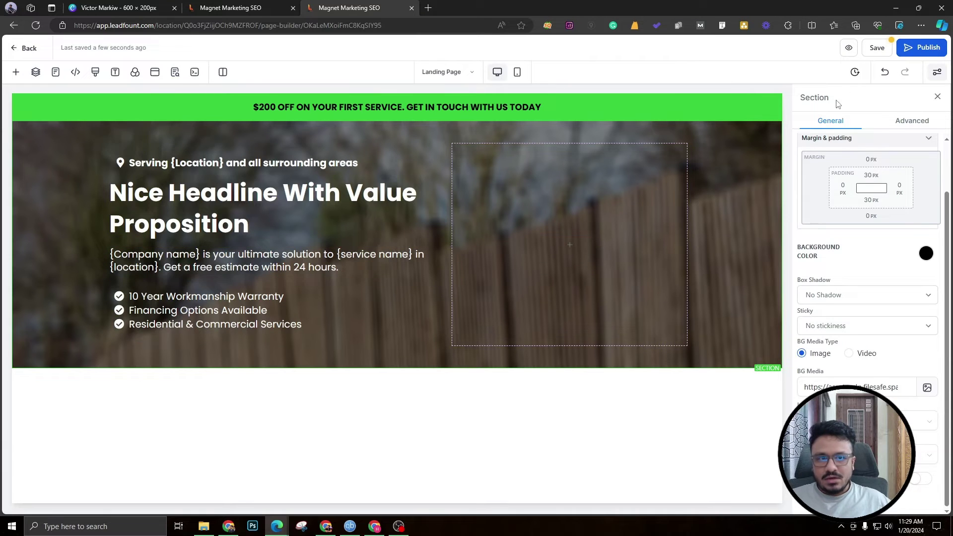
left_click(883, 47)
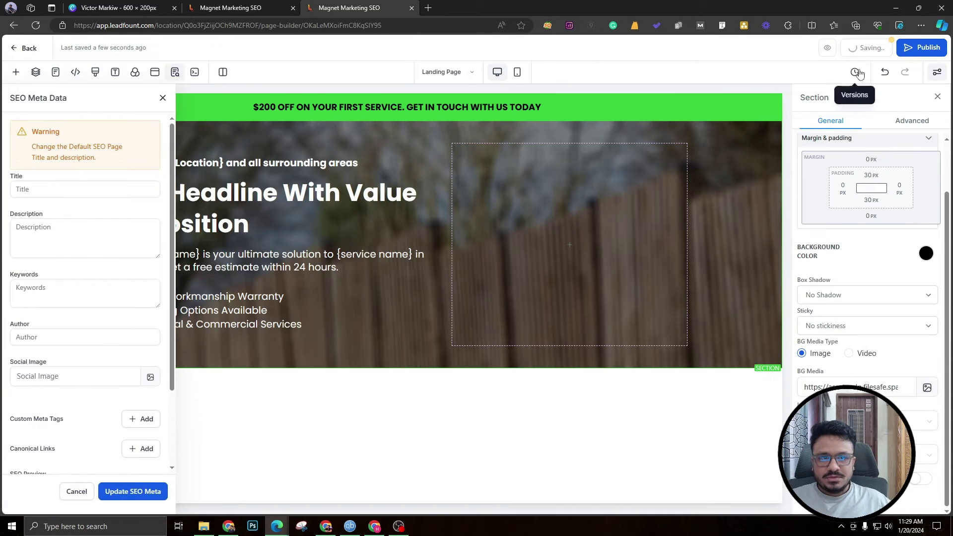
Shrink the bullet list's margin so it moves up, then go to the Funnel Steps page
left_click(163, 98)
left_click(154, 291)
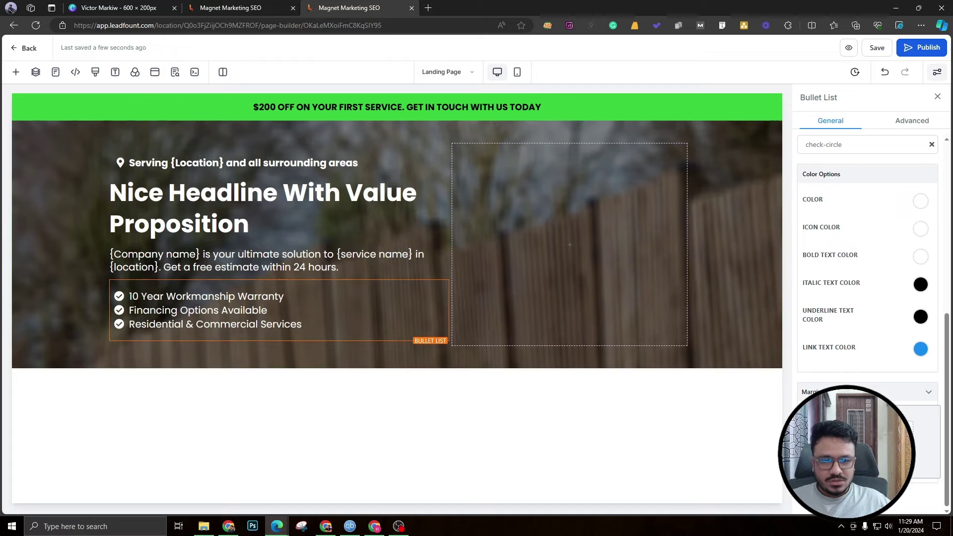
left_click(852, 415)
left_click_drag(829, 347, 818, 363)
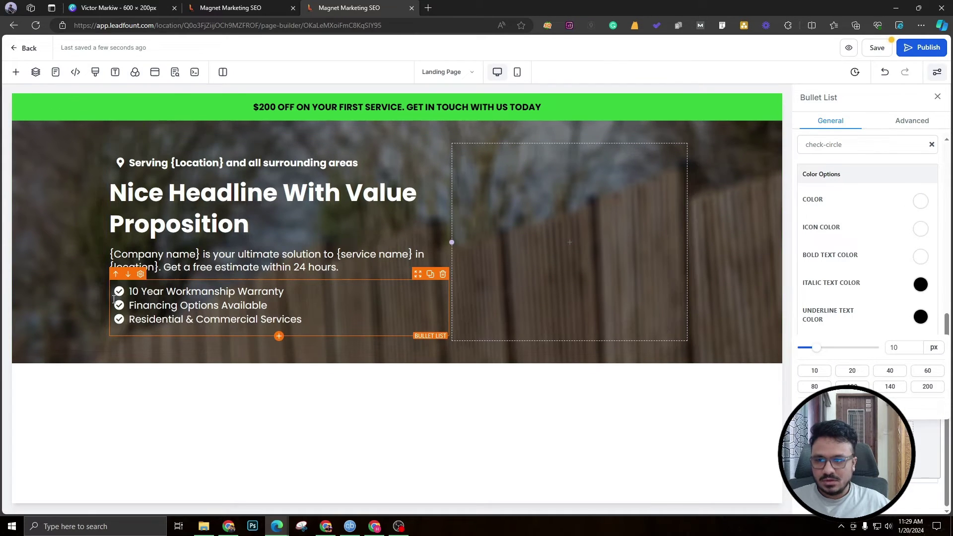
left_click(85, 302)
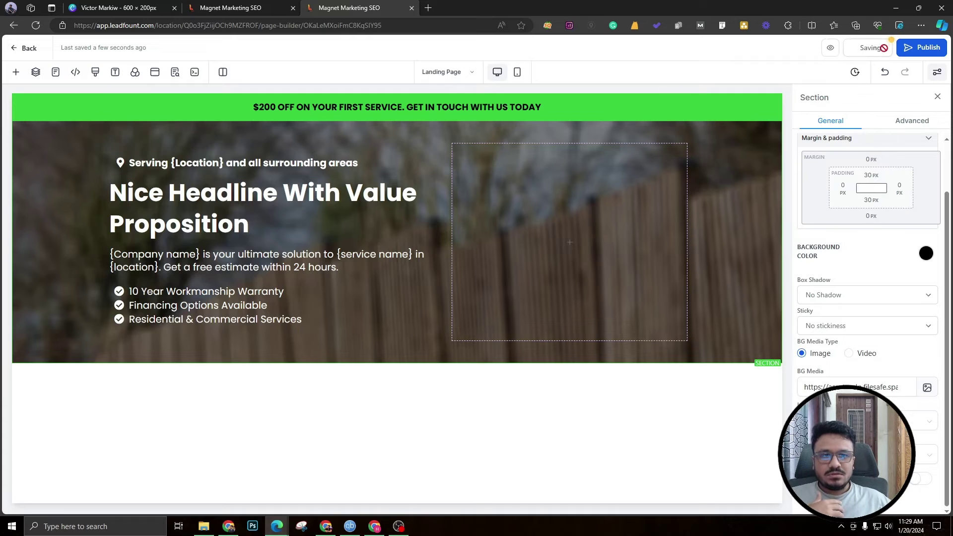
left_click(245, 6)
mouse_move(406, 68)
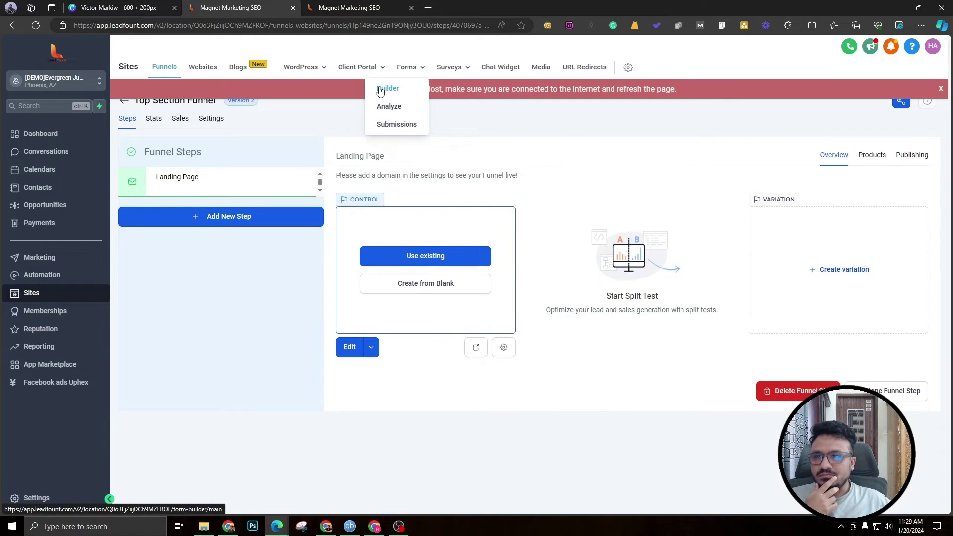
Create a new form from scratch in the Forms builder and name it 'Local Business Form'
left_click(381, 90)
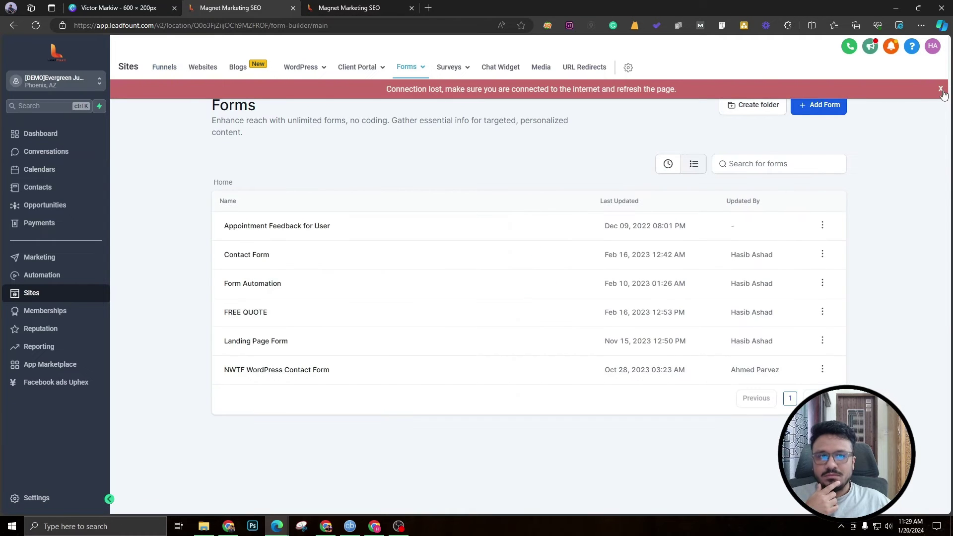
left_click(941, 90)
left_click(822, 105)
left_click(793, 130)
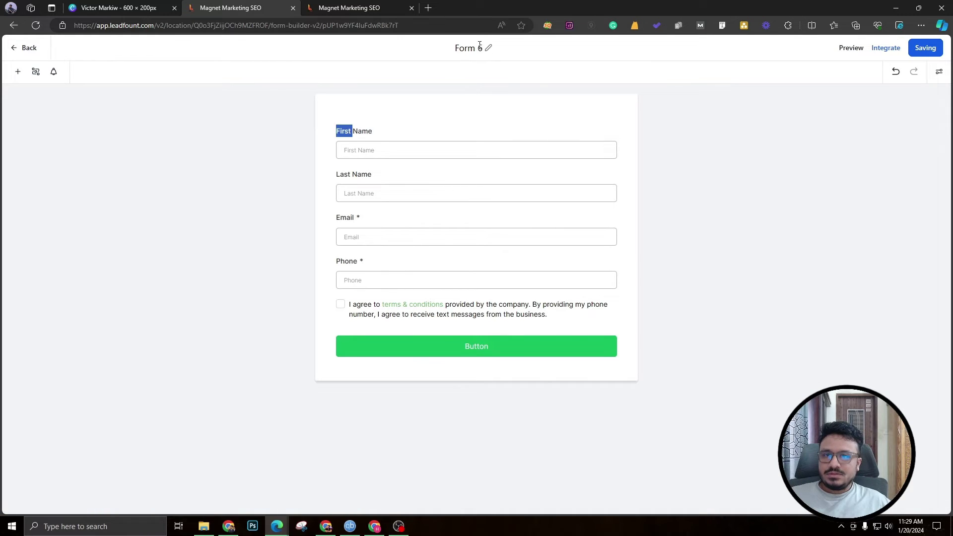
left_click(480, 45)
double_click(479, 47)
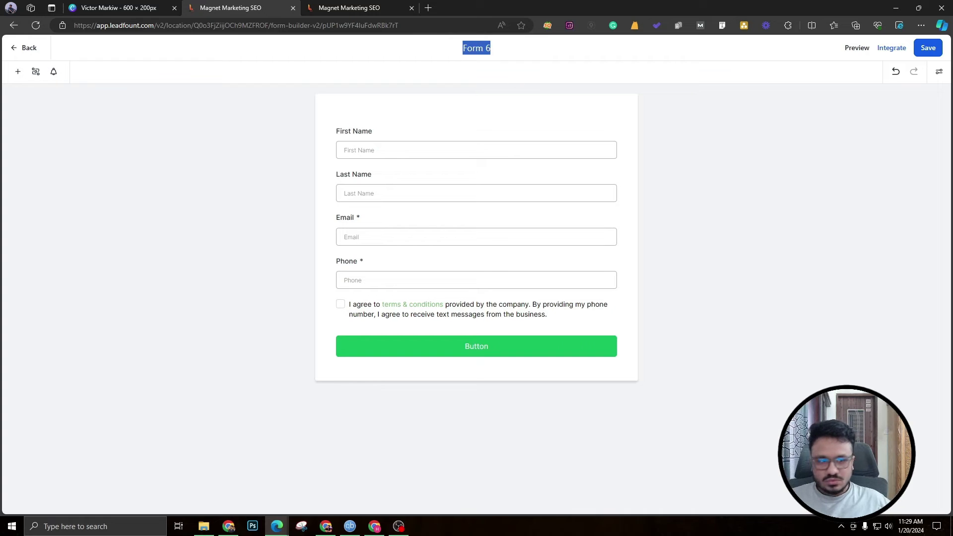
type("Local Business Form")
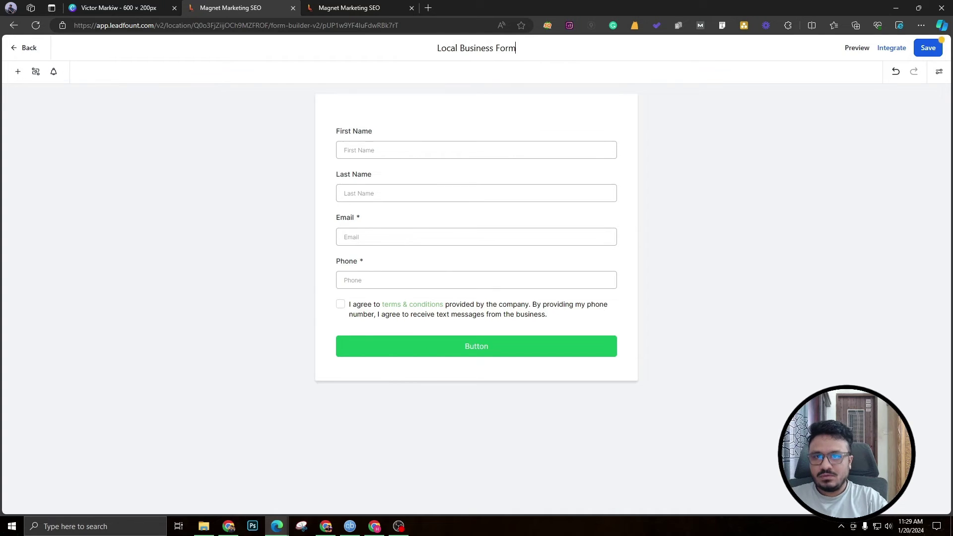
left_click(660, 262)
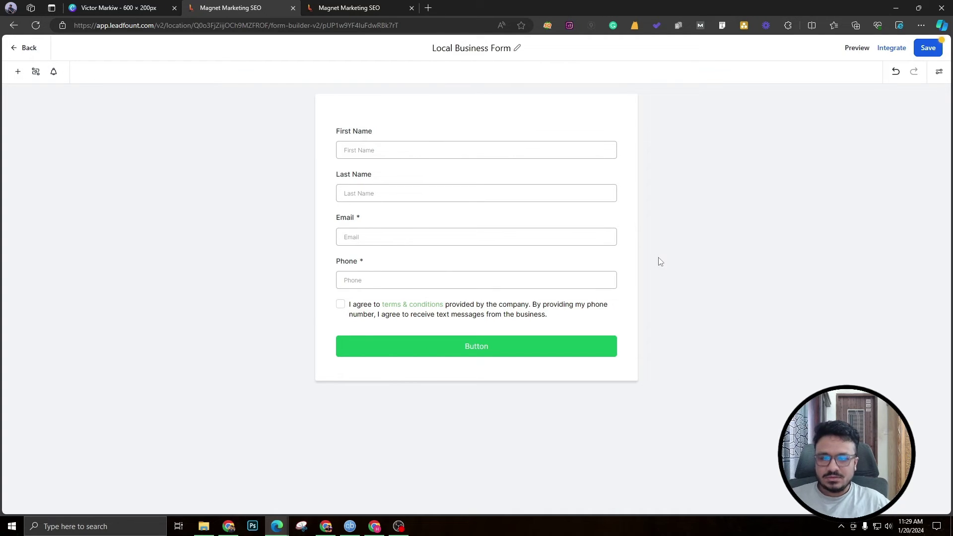
Set the form's field style corner radius to 1 in Styles & Options
left_click(939, 72)
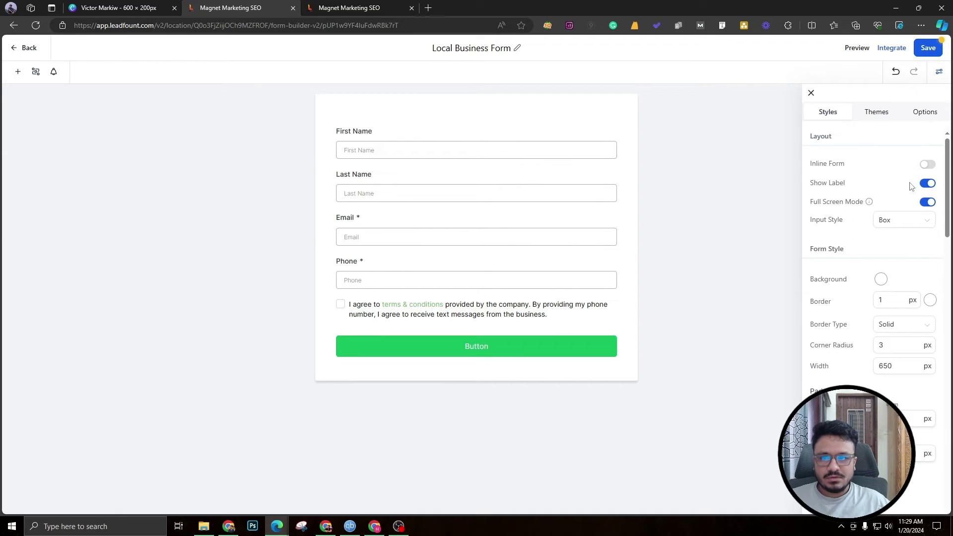
scroll(917, 195, "down", 10)
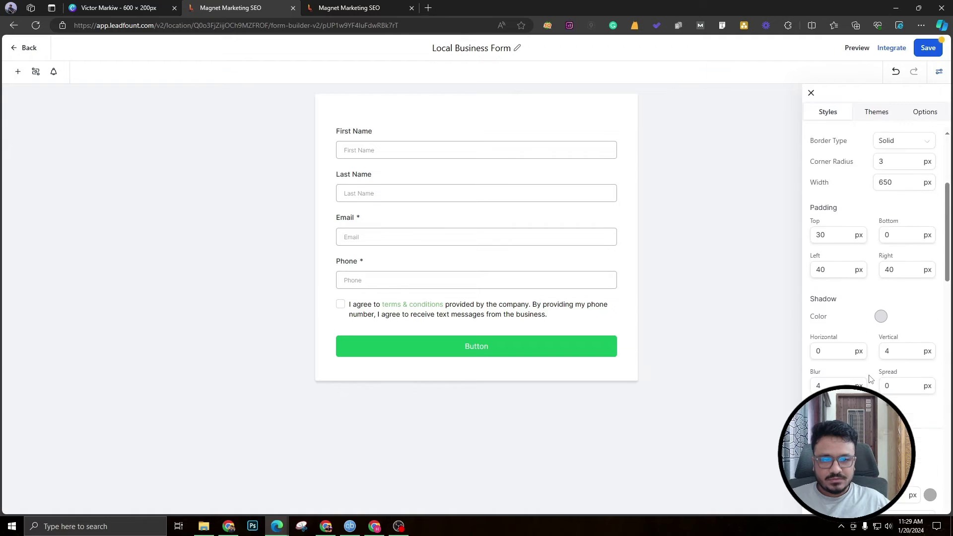
scroll(887, 350, "up", 3)
left_click(888, 296)
key("BackSpace")
type("1")
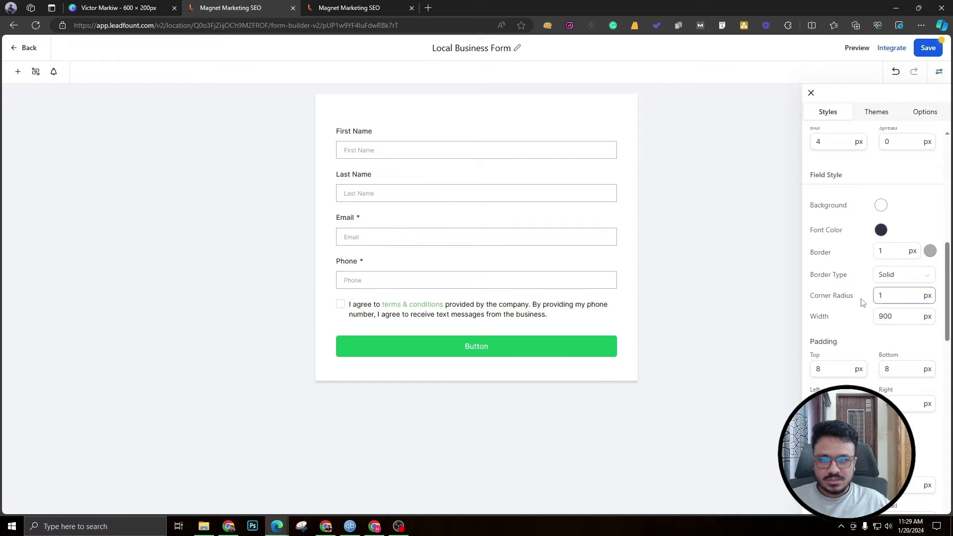
scroll(874, 347, "down", 7)
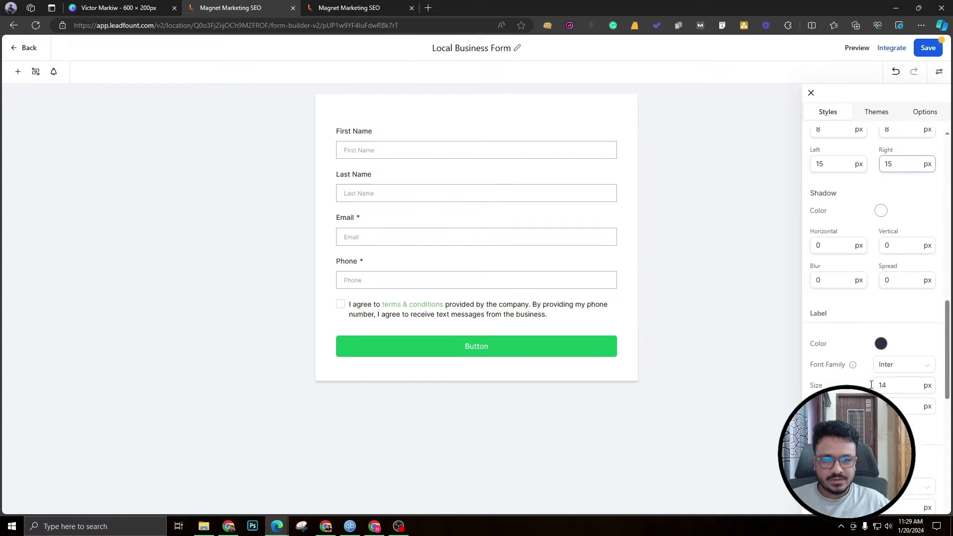
Change the form button's label to 'YES, I WANT A FREE ESTIMATE' and make it bold
left_click(478, 343)
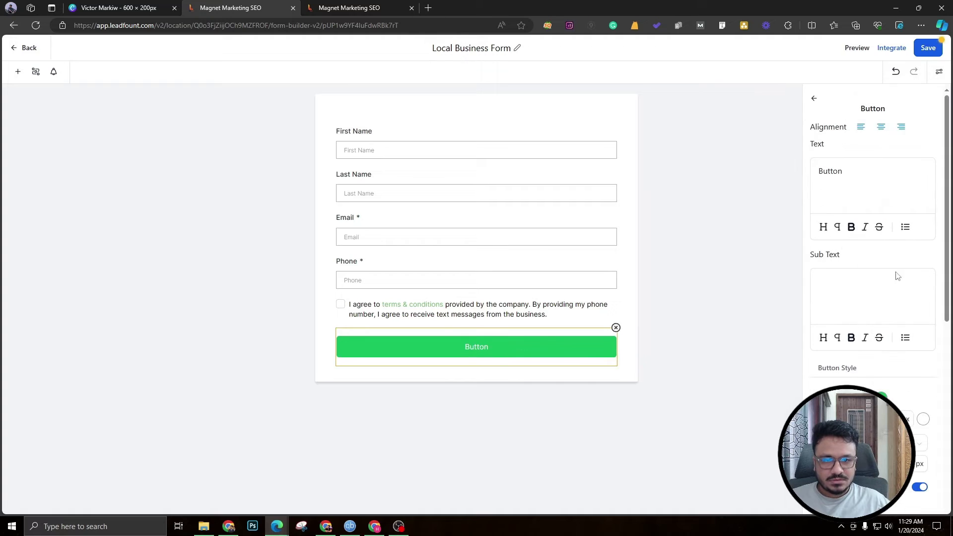
double_click(835, 173)
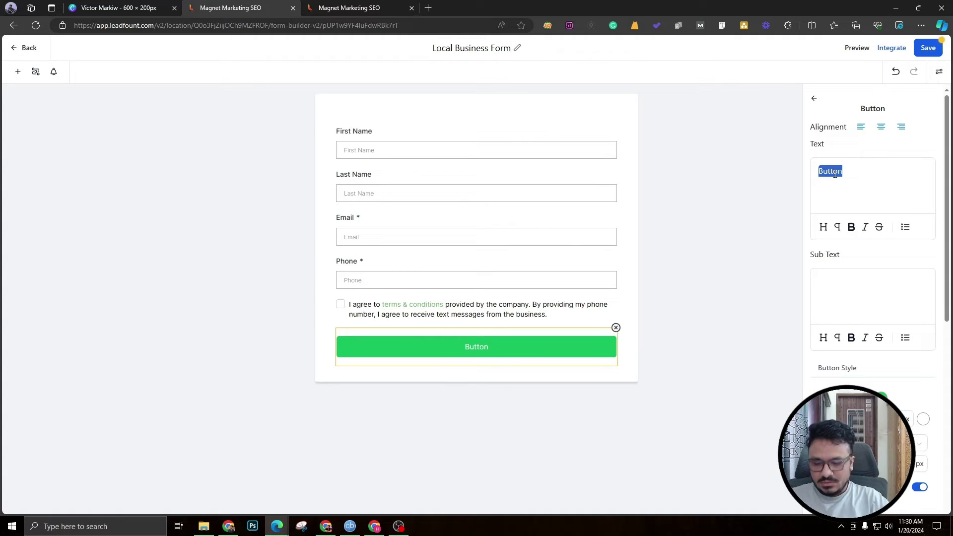
key("BackSpace")
type("YES,")
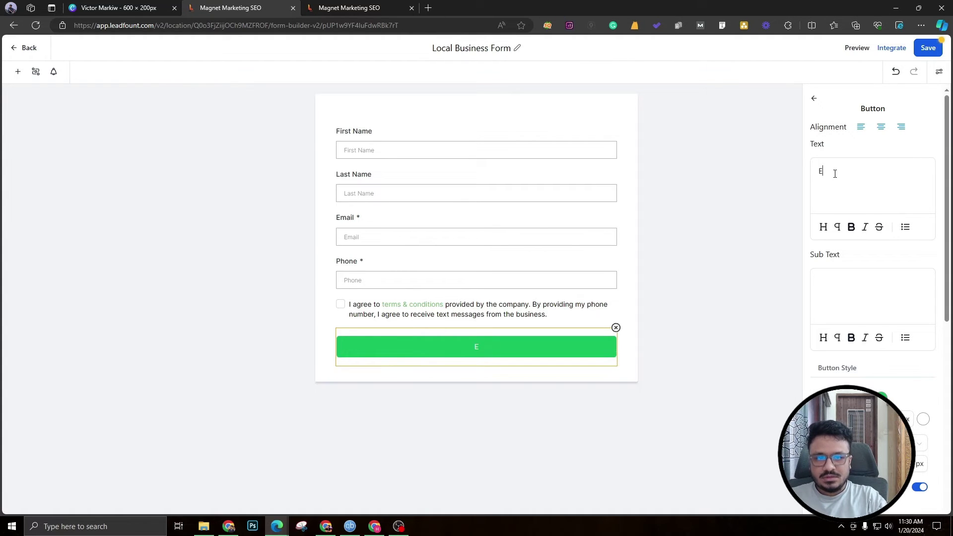
type(" I")
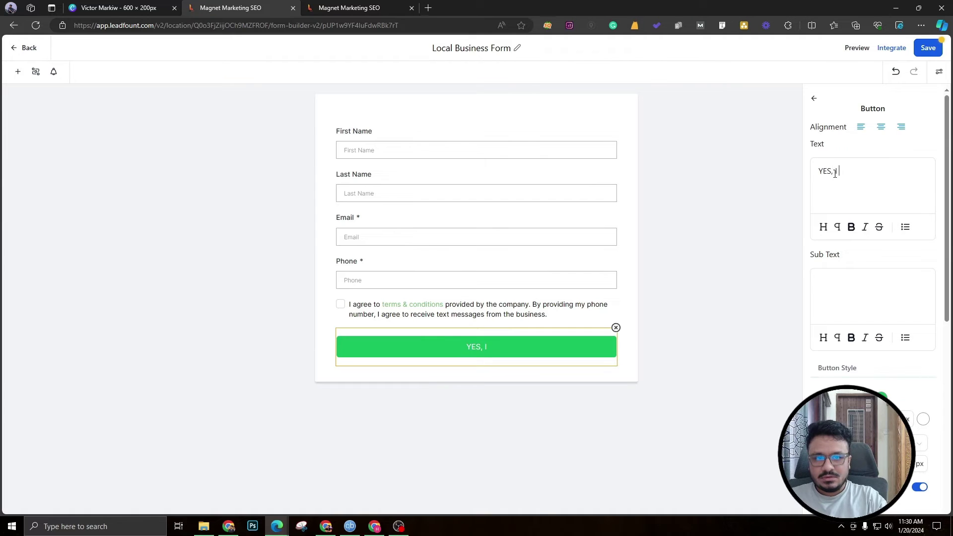
type(" WANT A FREE ESTI")
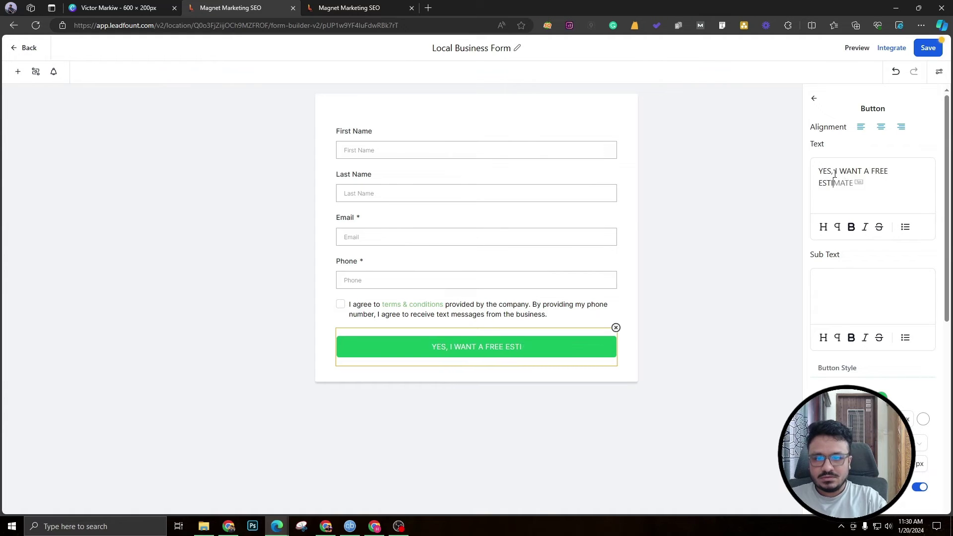
key("Tab")
key("ctrl+a")
key("ctrl+b")
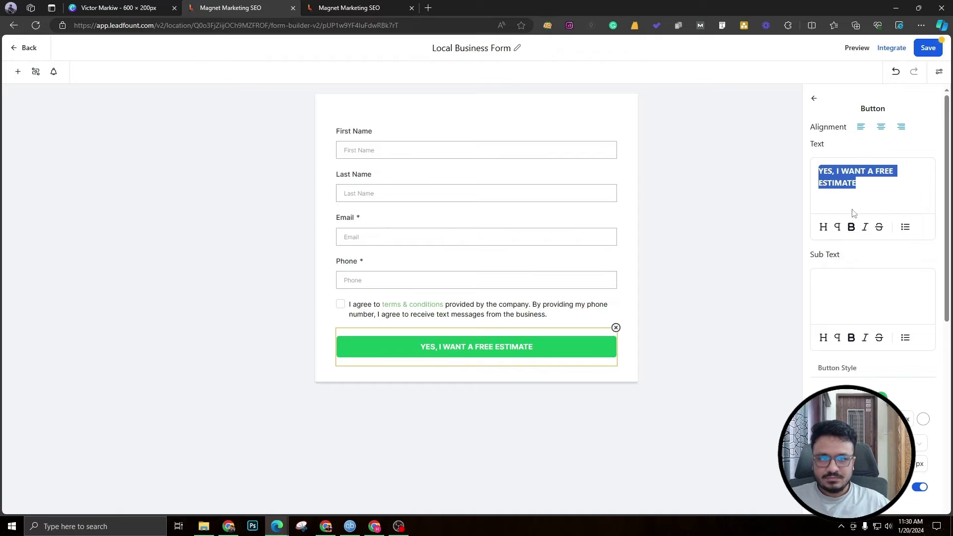
key("Right")
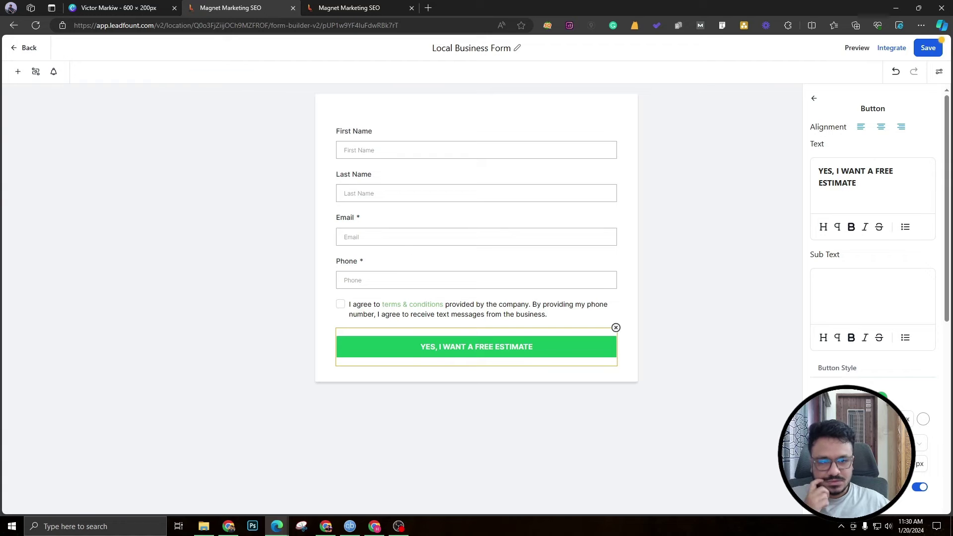
Set the form fields' top and bottom padding to 14
left_click(737, 335)
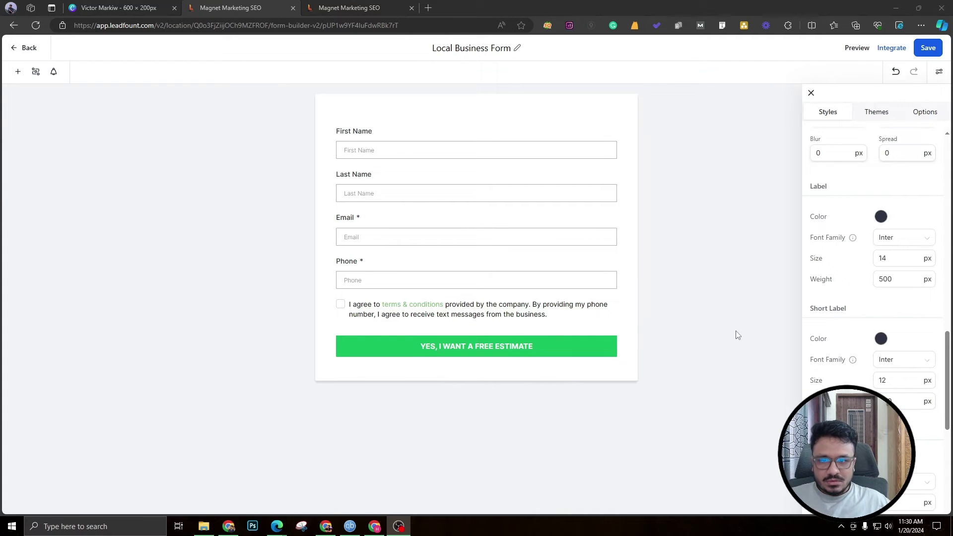
scroll(846, 343, "down", 4)
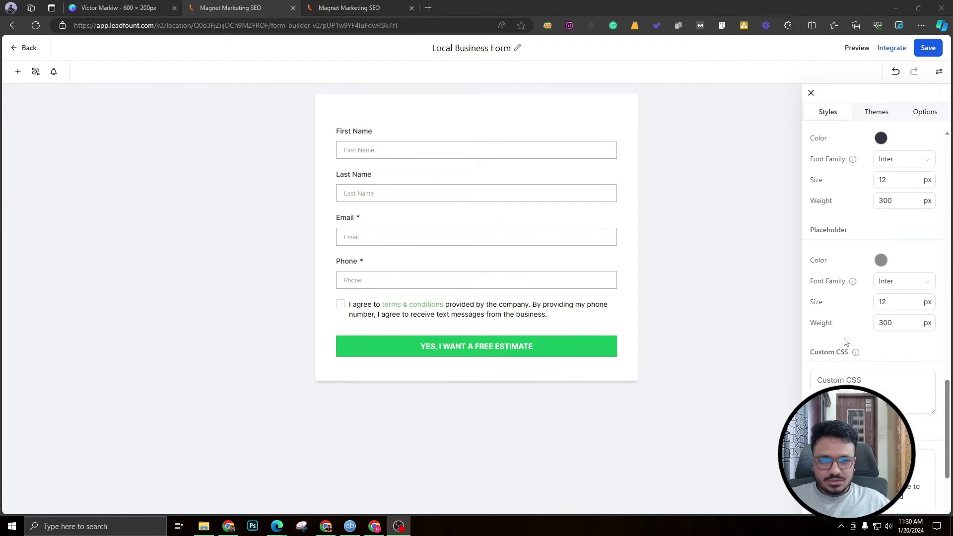
scroll(846, 344, "up", 4)
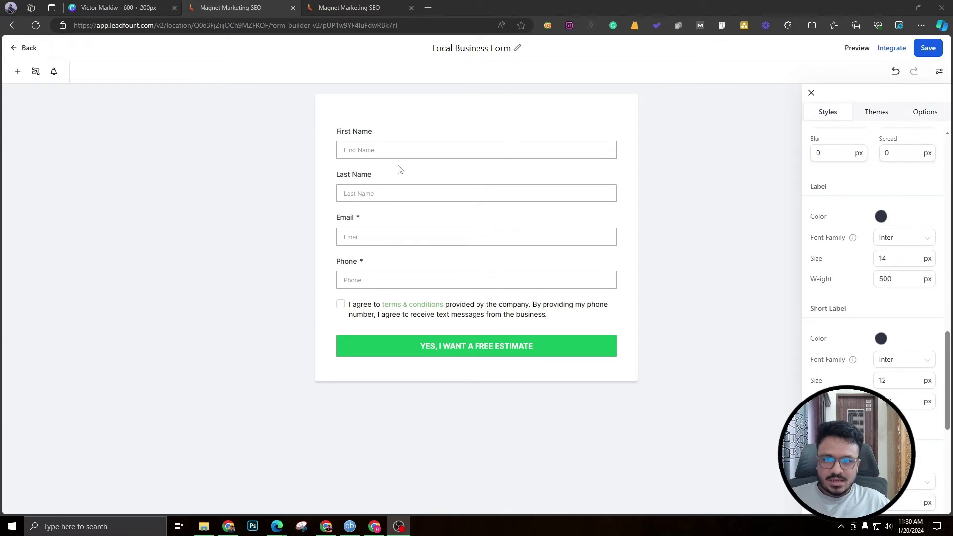
scroll(860, 310, "up", 5)
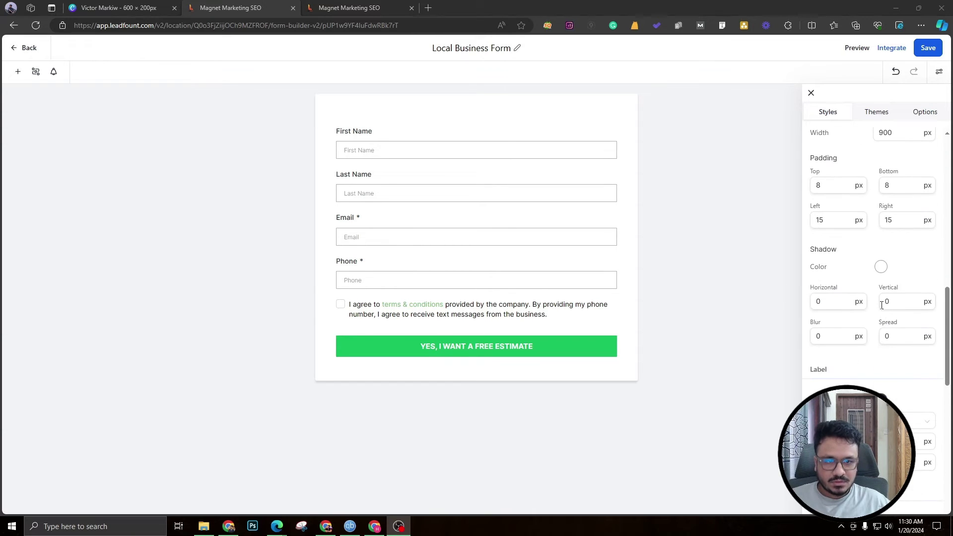
double_click(819, 247)
type("13")
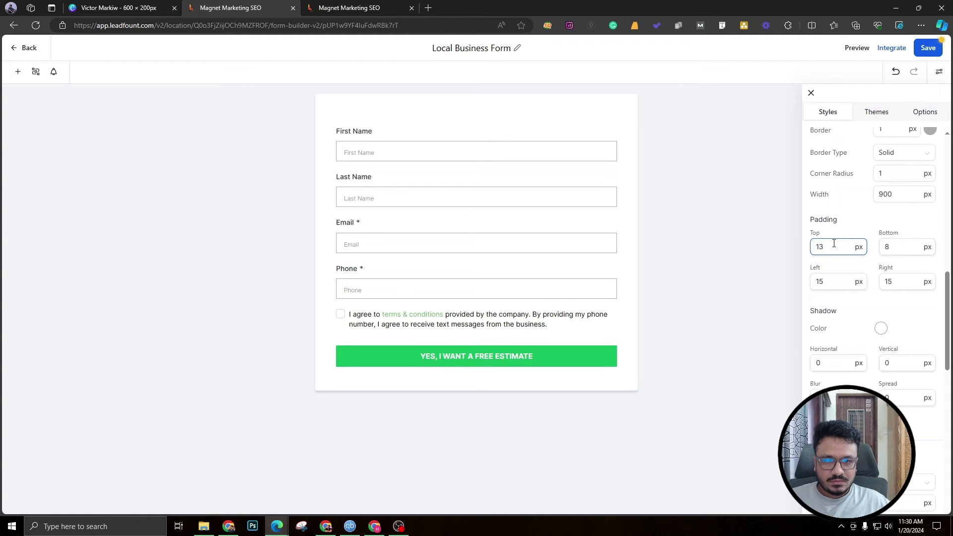
key("BackSpace")
type("4")
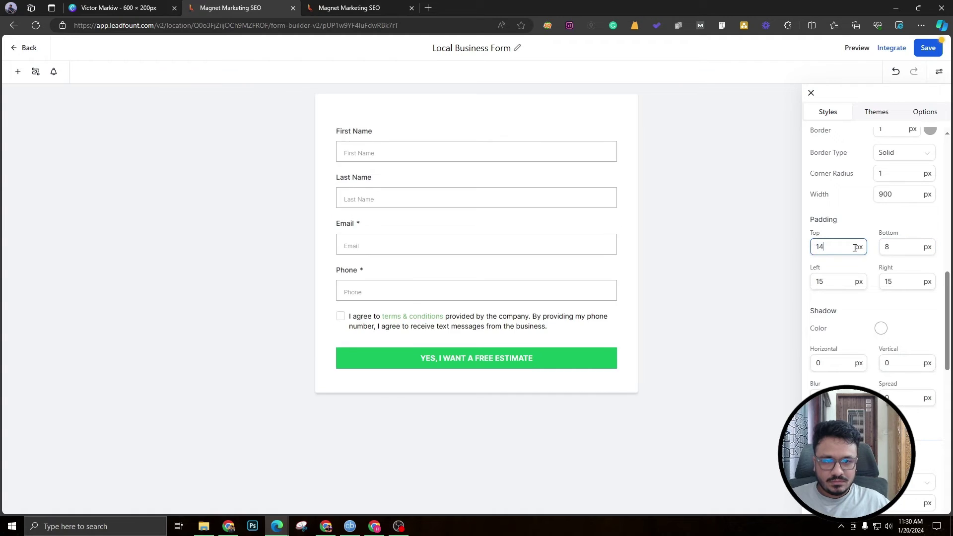
key("Tab")
type("14")
scroll(834, 336, "up", 2)
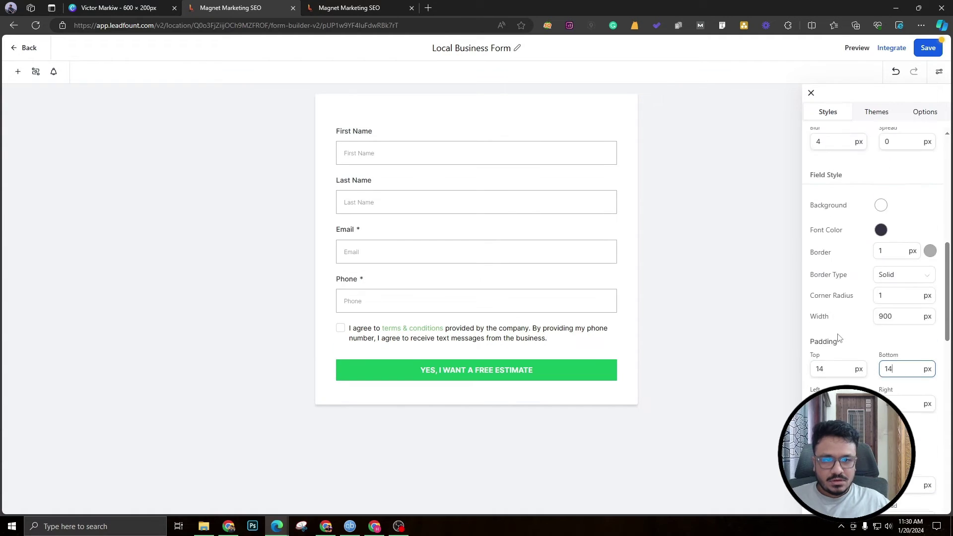
scroll(839, 329, "down", 3)
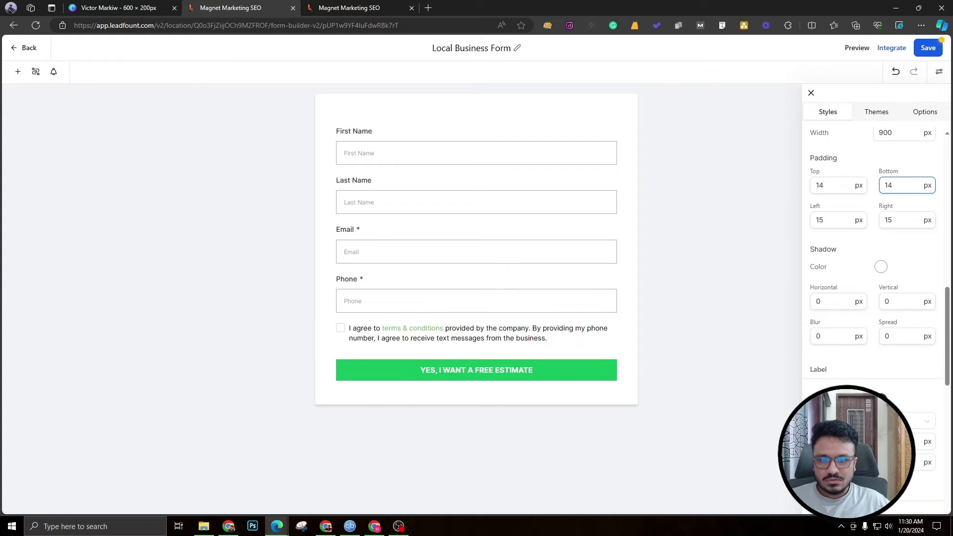
scroll(834, 347, "down", 10)
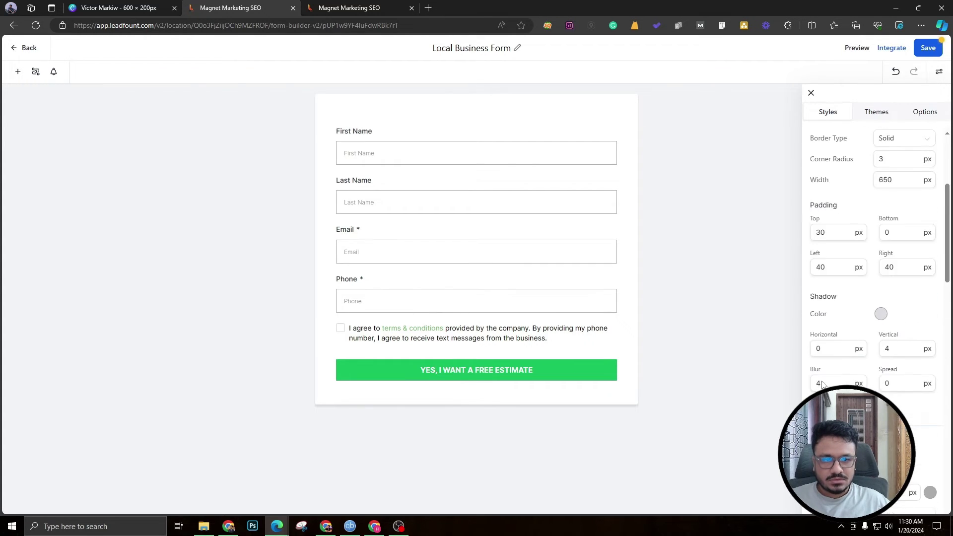
Set the form shadow's blur and vertical offset to 0 and save the form
left_click(822, 385)
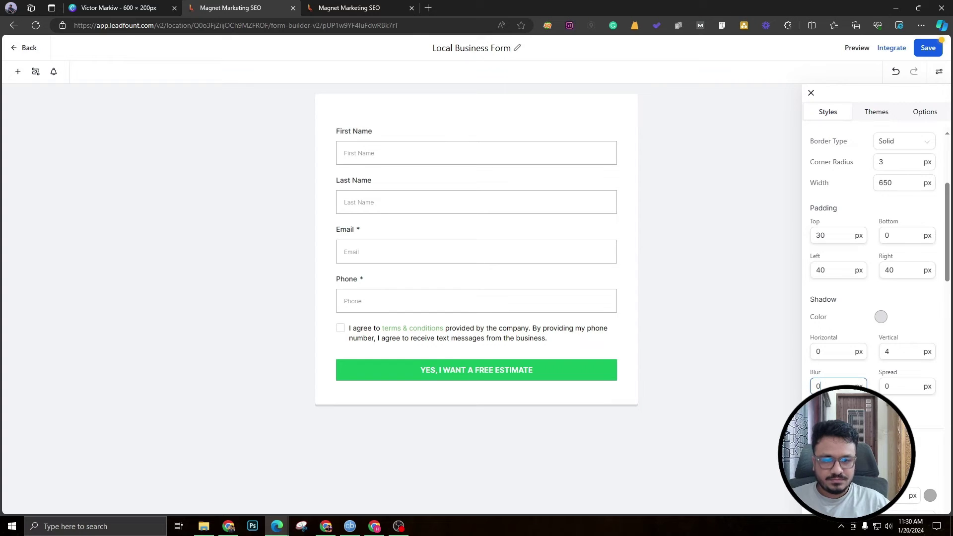
double_click(887, 352)
type("0")
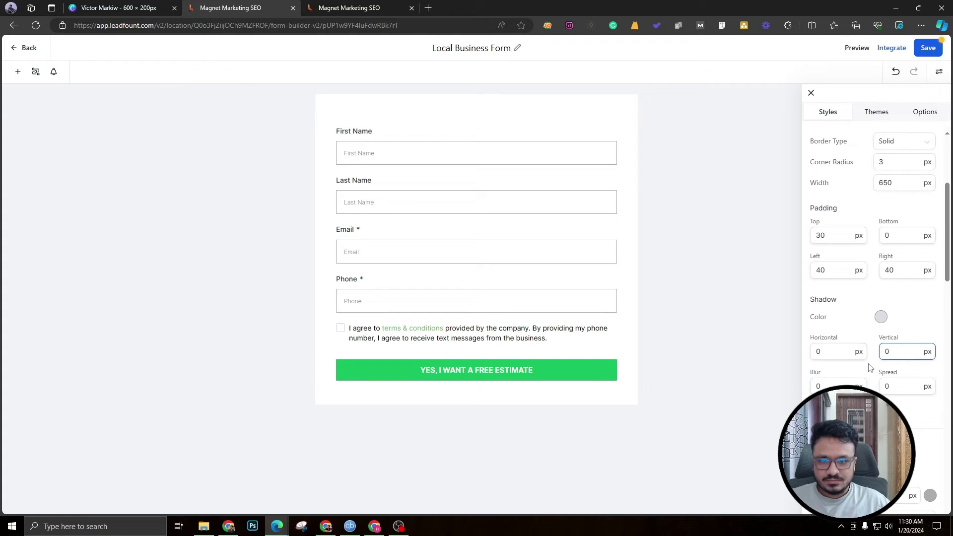
left_click(653, 358)
left_click(918, 52)
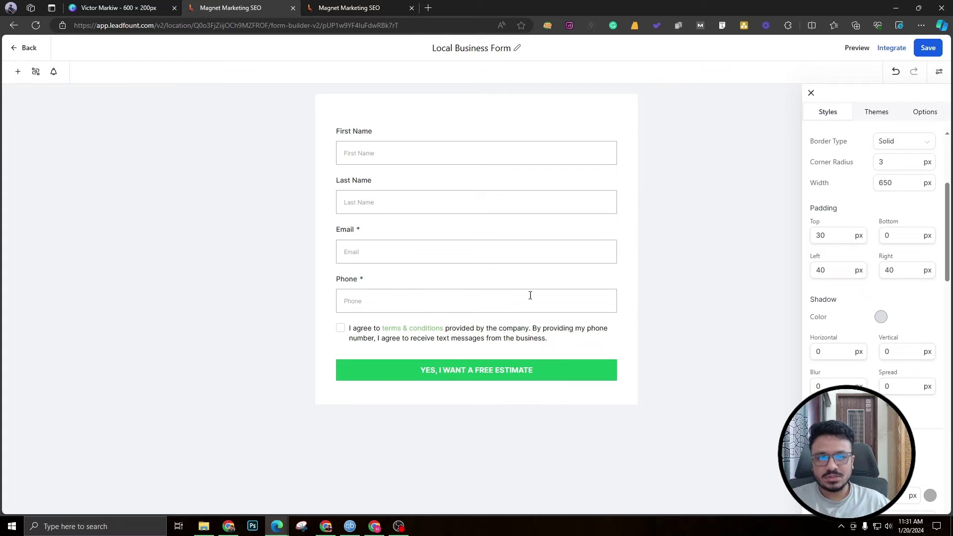
Turn off Show Label to hide field labels, then bring up the form element list
scroll(846, 223, "up", 4)
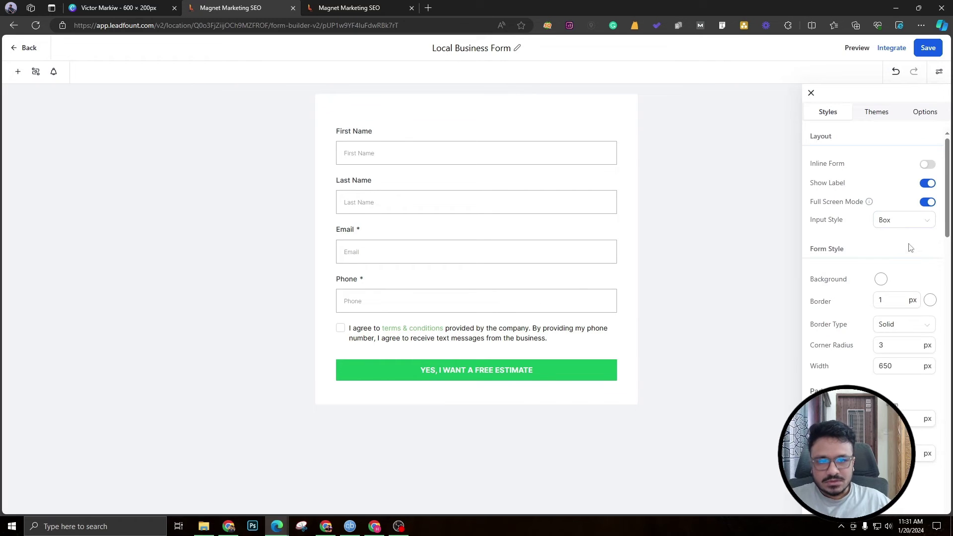
left_click(928, 184)
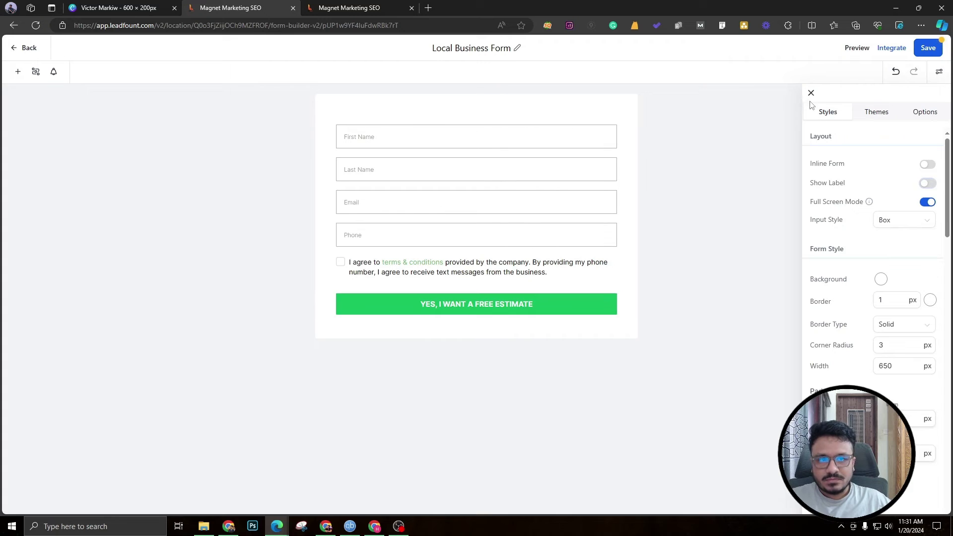
left_click(17, 73)
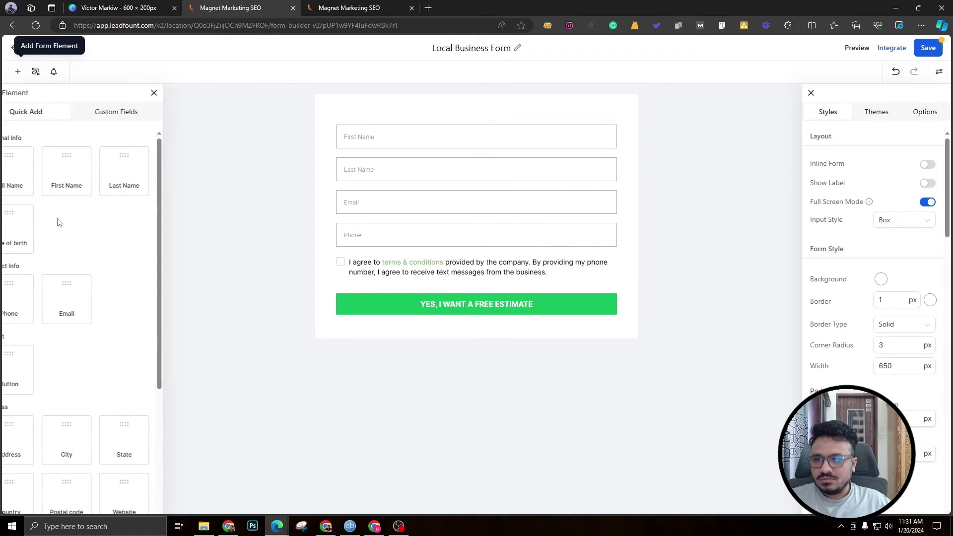
scroll(70, 362, "down", 4)
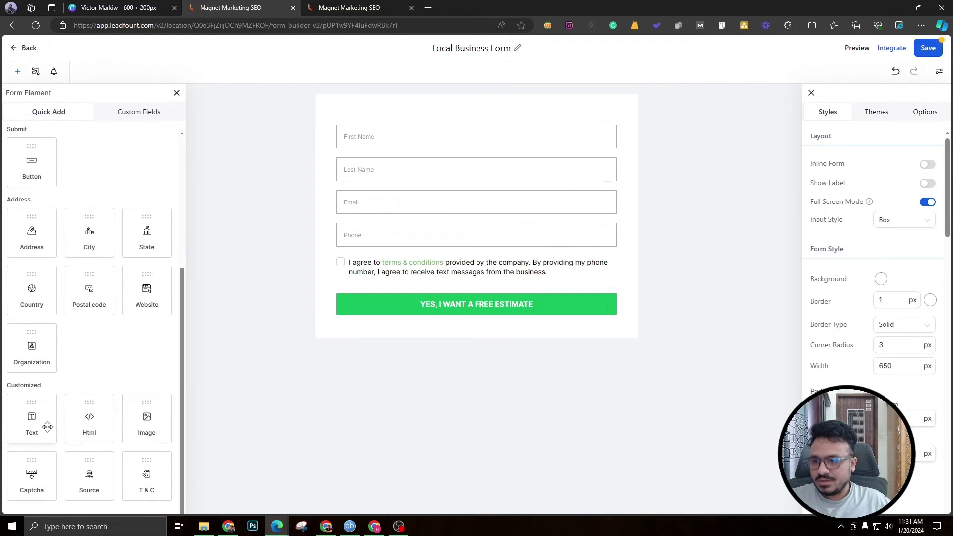
Add a text element reading 'CLAIM YOUR OFFER' atop the form in italic Poppins
left_click_drag(45, 424, 443, 144)
left_click(405, 146)
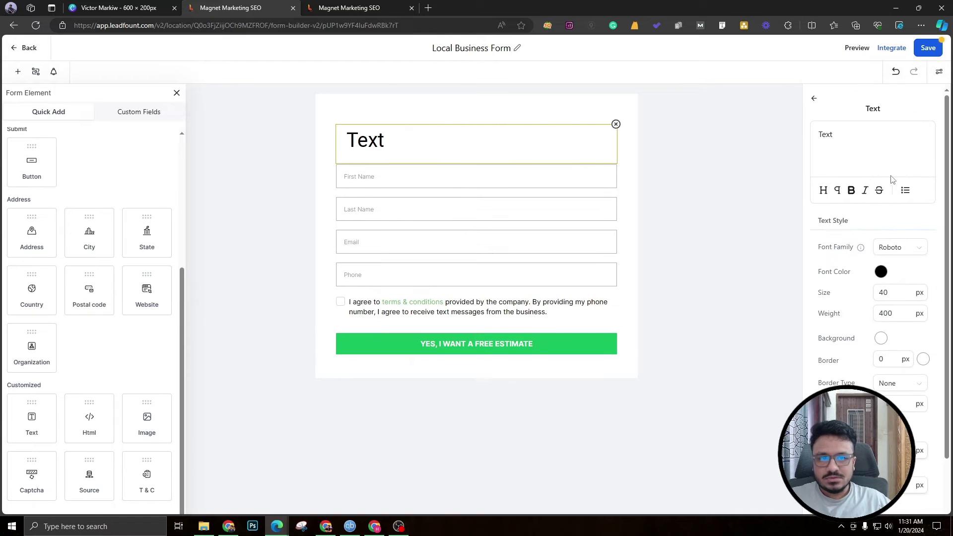
triple_click(861, 151)
type("CLAIM YOUR OFFER")
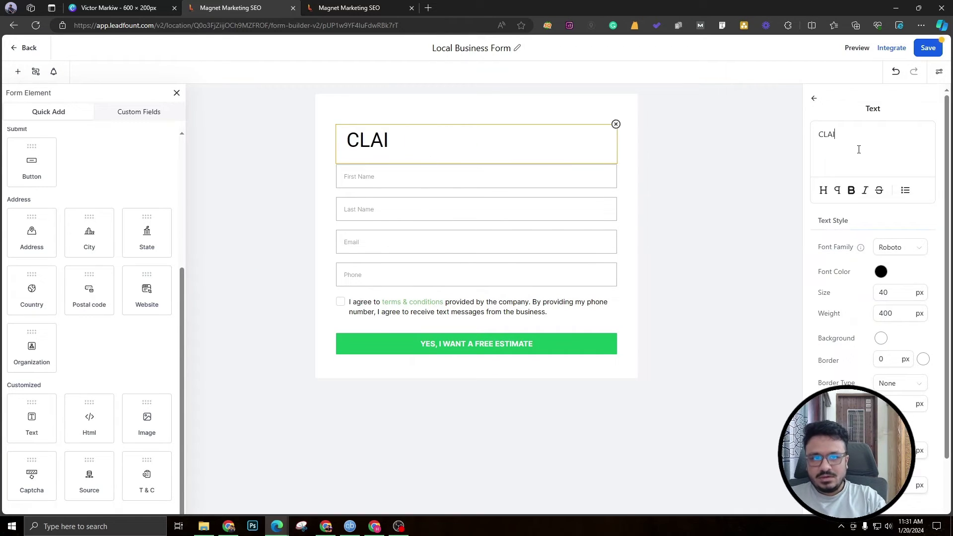
triple_click(859, 149)
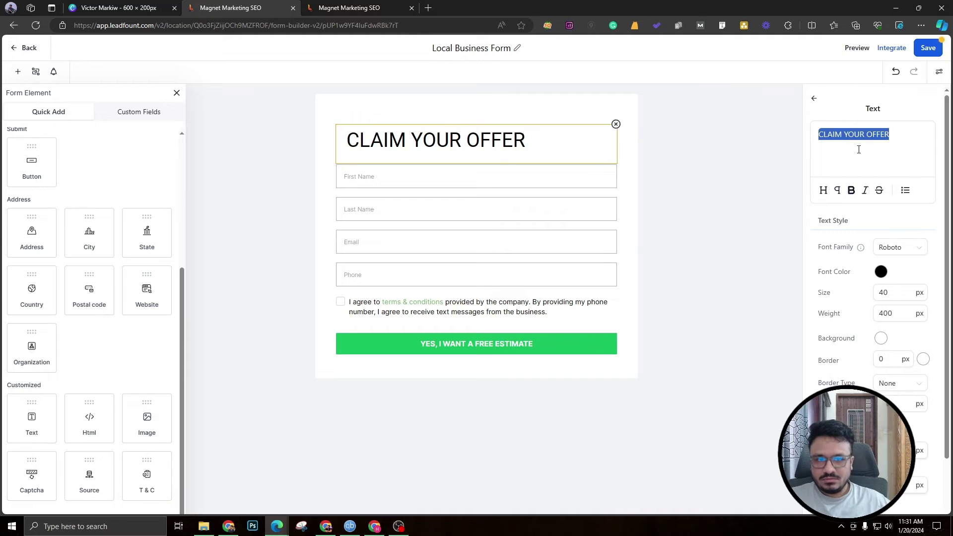
left_click(866, 193)
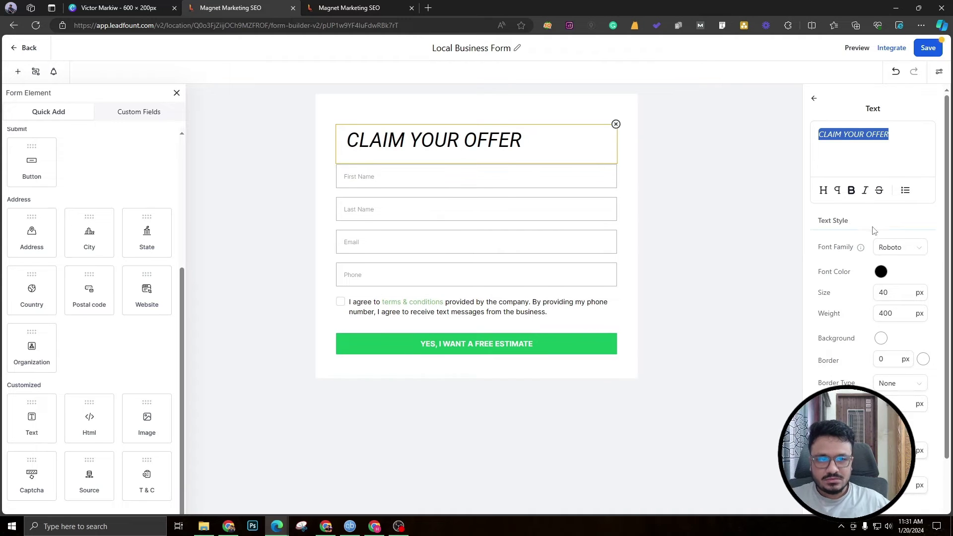
left_click(888, 248)
type("p")
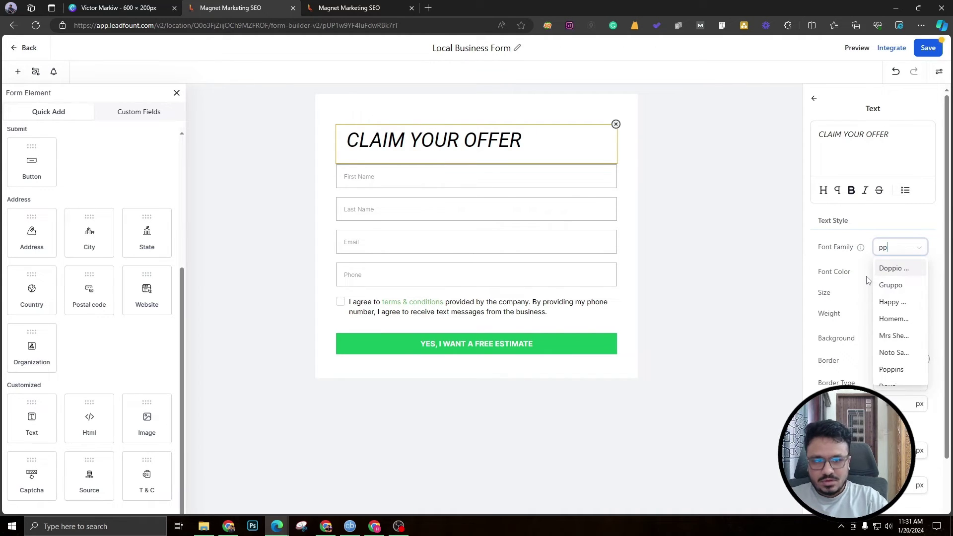
type("op")
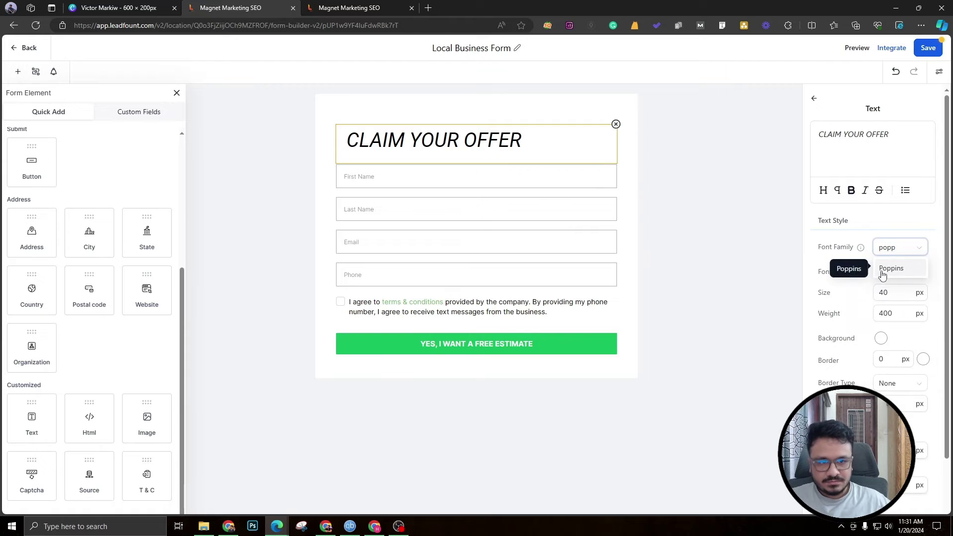
left_click(886, 271)
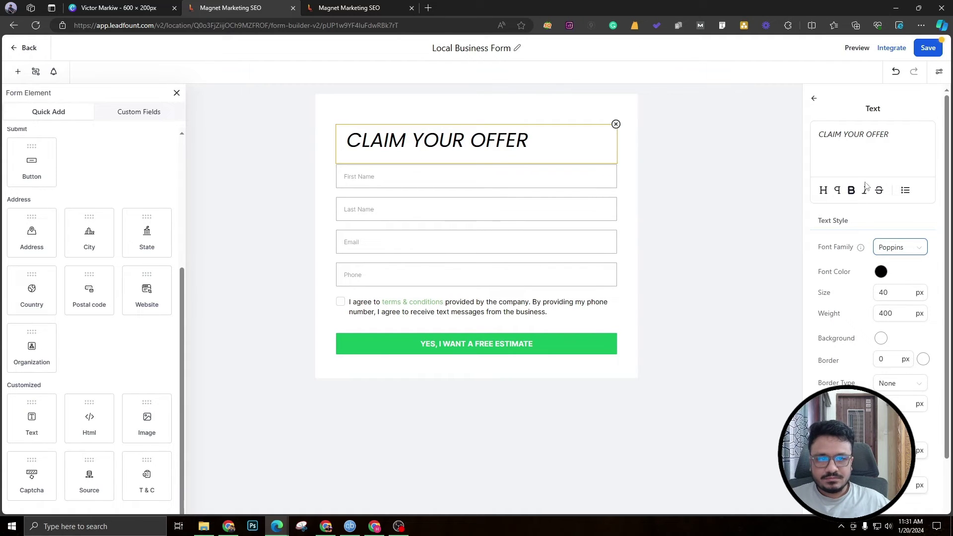
Make the heading bold, centred and 28 px, then save the form
triple_click(862, 160)
key("ctrl+b")
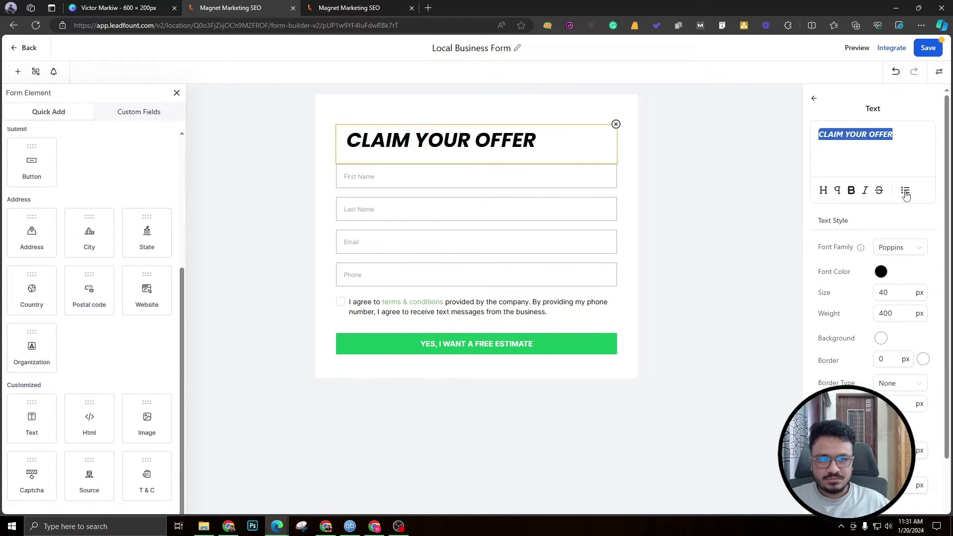
left_click(906, 193)
left_click(905, 143)
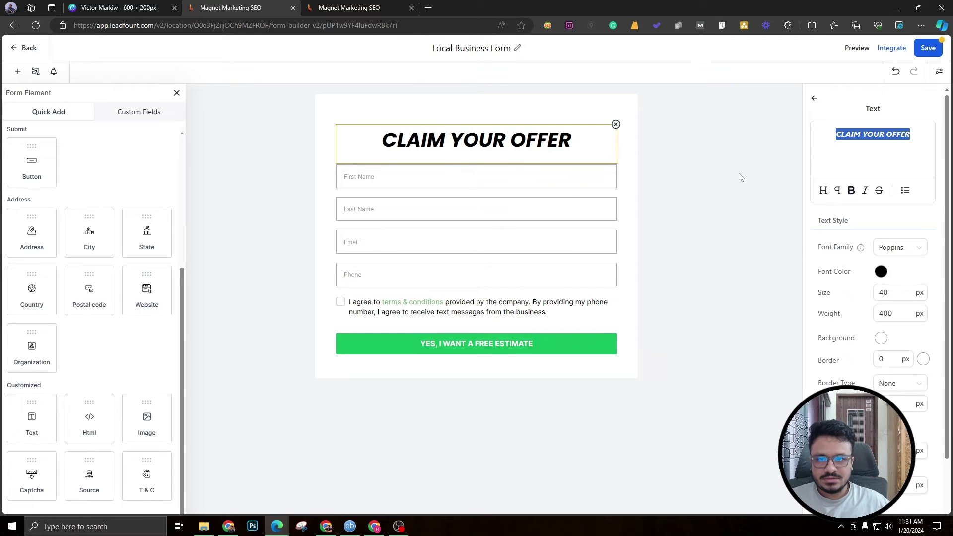
left_click(888, 293)
key("ctrl+a")
type("28")
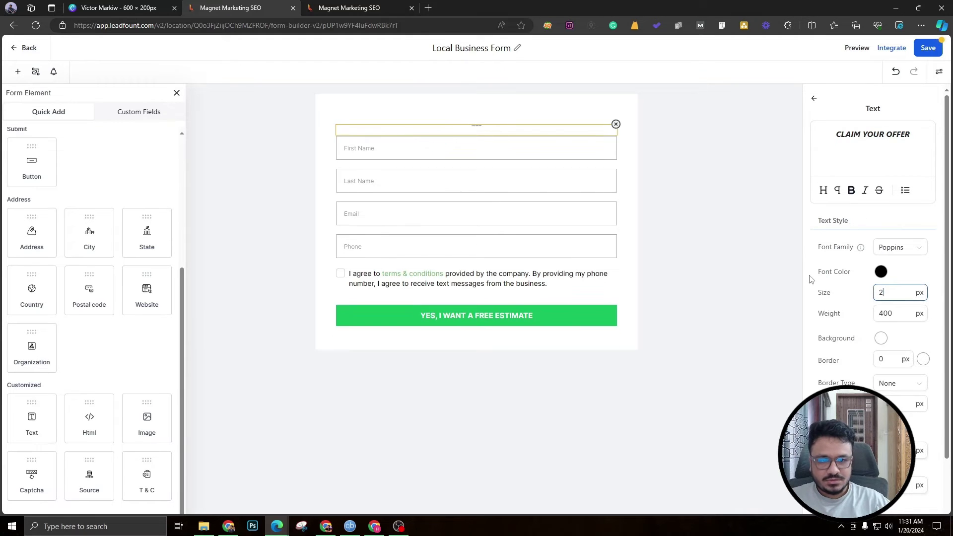
left_click(927, 49)
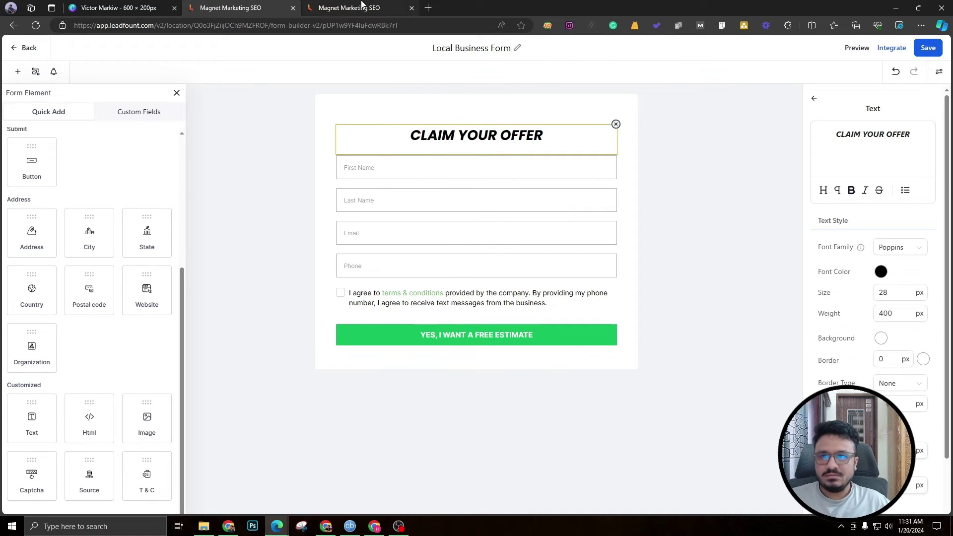
left_click(362, 6)
Add a Form element to the hero's second column and choose Local Business Form
left_click(570, 241)
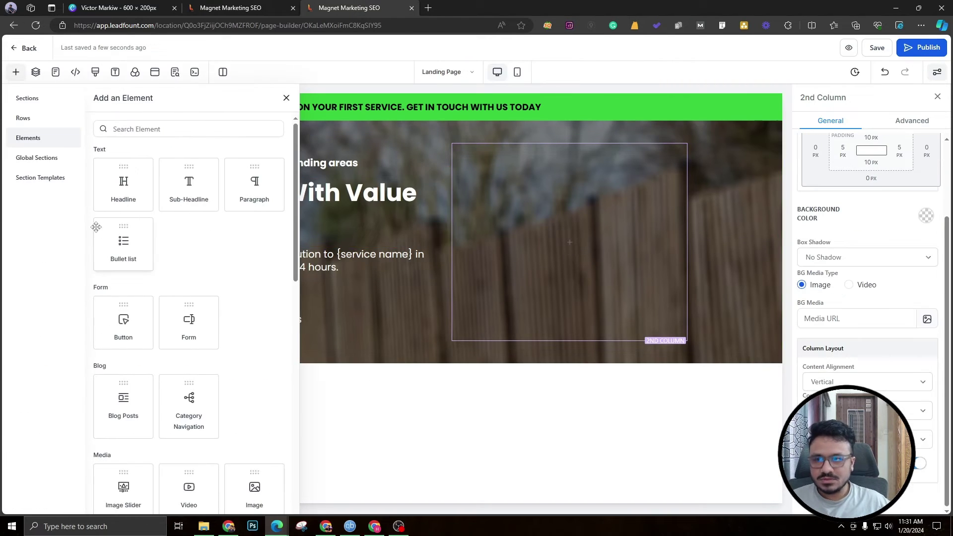
left_click(188, 322)
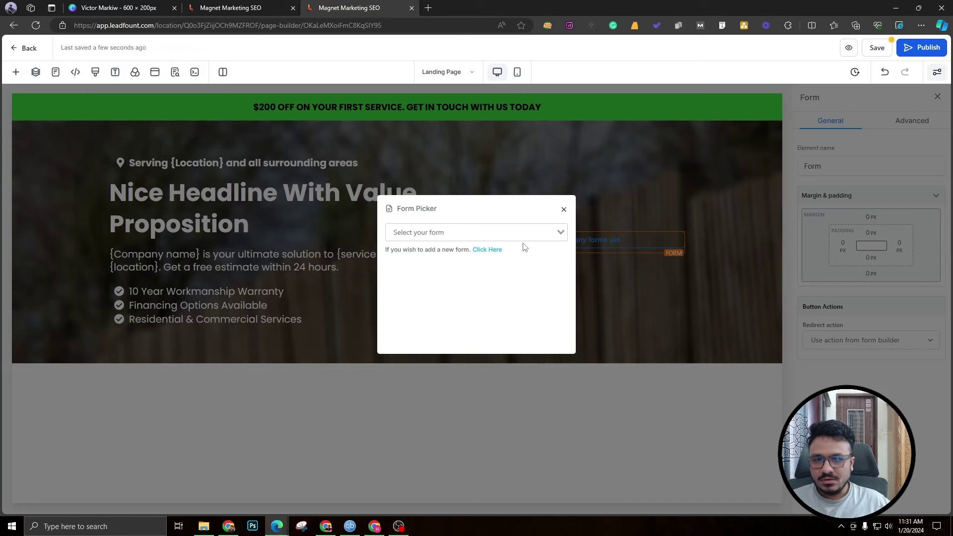
left_click(447, 237)
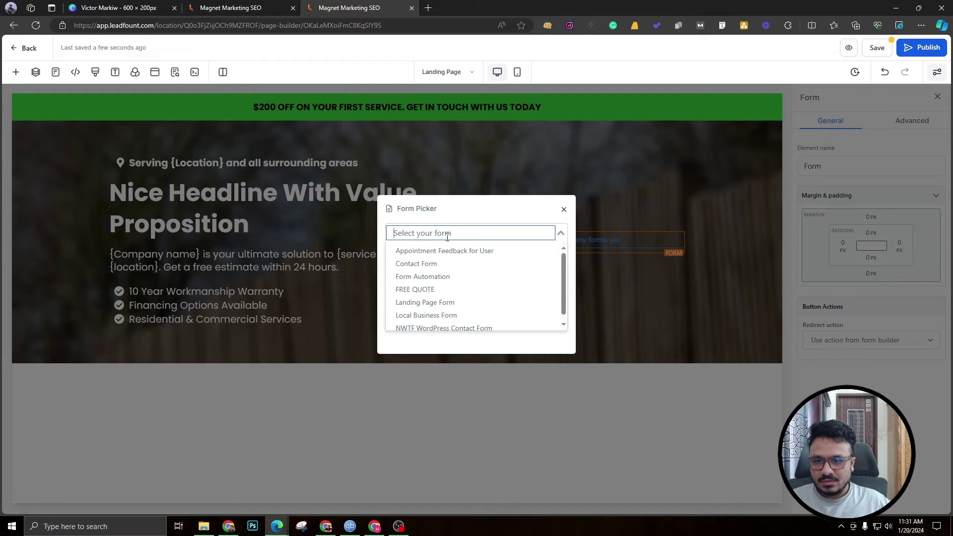
left_click(451, 314)
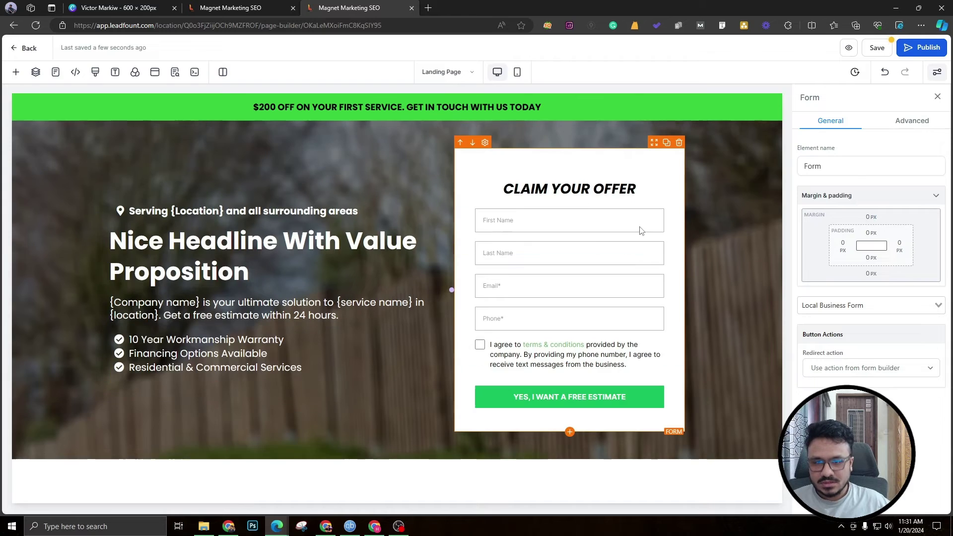
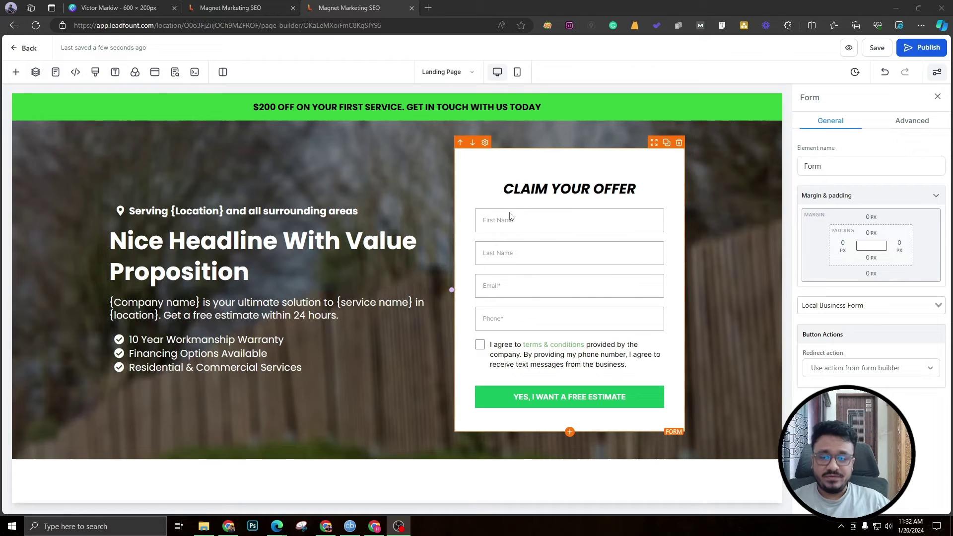
Download the 600×200 px Google review design from Canva as a PNG image
left_click(98, 7)
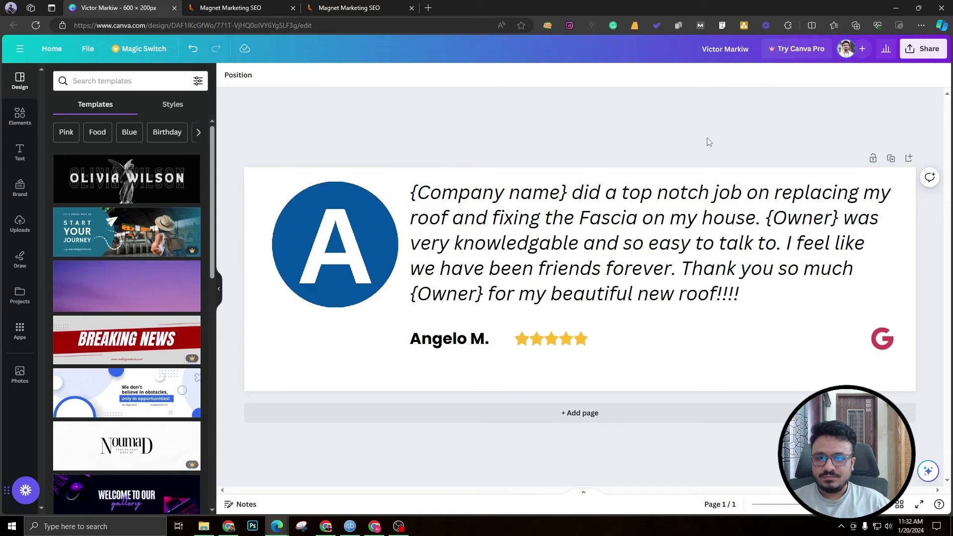
left_click(921, 48)
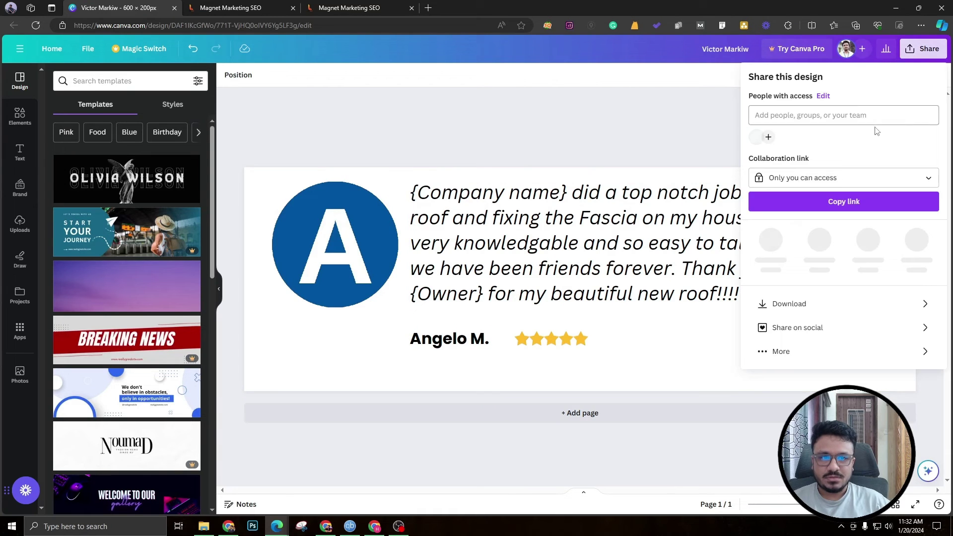
left_click(830, 306)
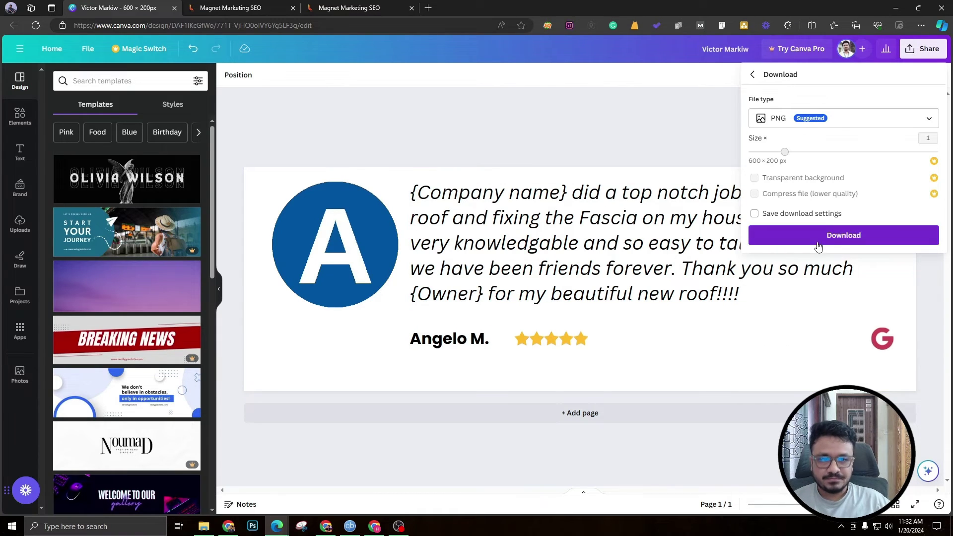
left_click(844, 235)
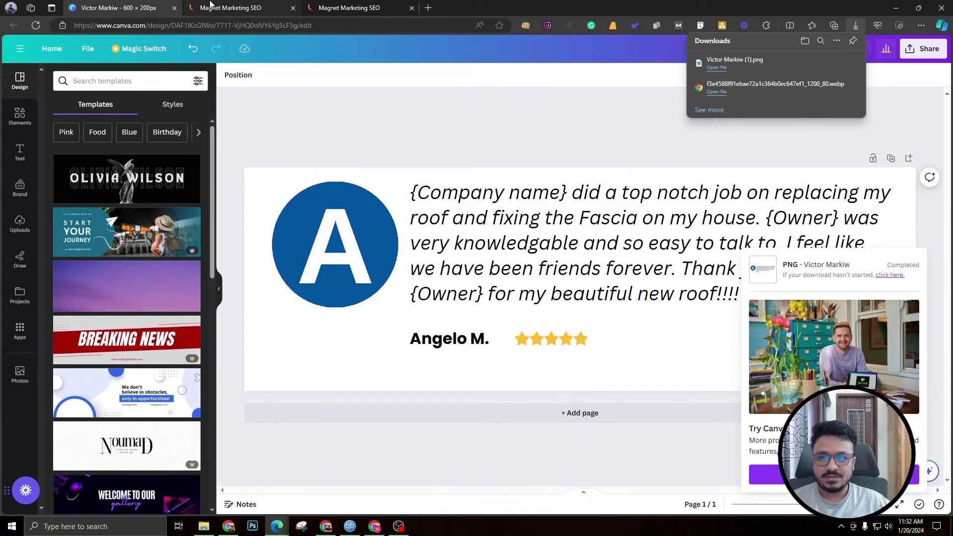
left_click(210, 7)
left_click(382, 7)
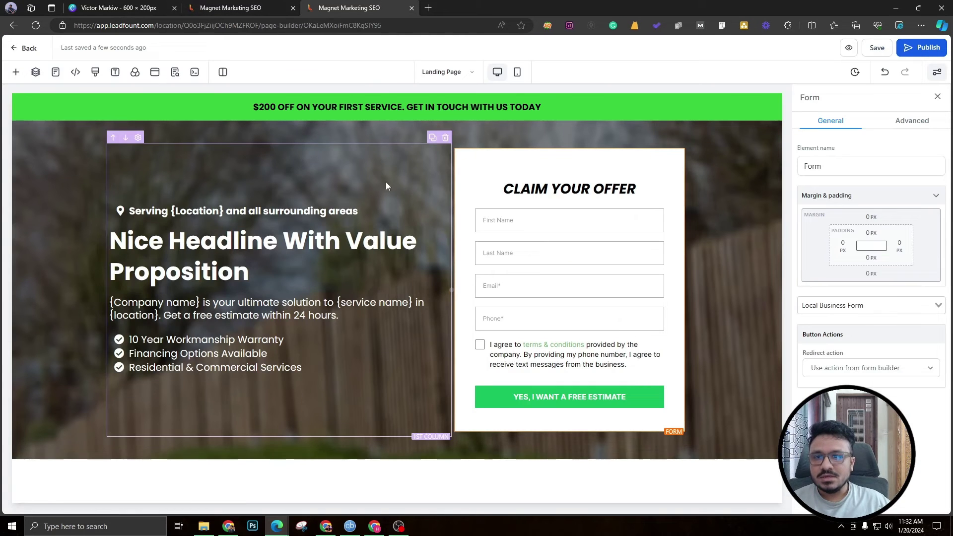
Upload the Google review PNG and insert it as an image below the hero checklist
left_click(263, 369)
left_click(16, 72)
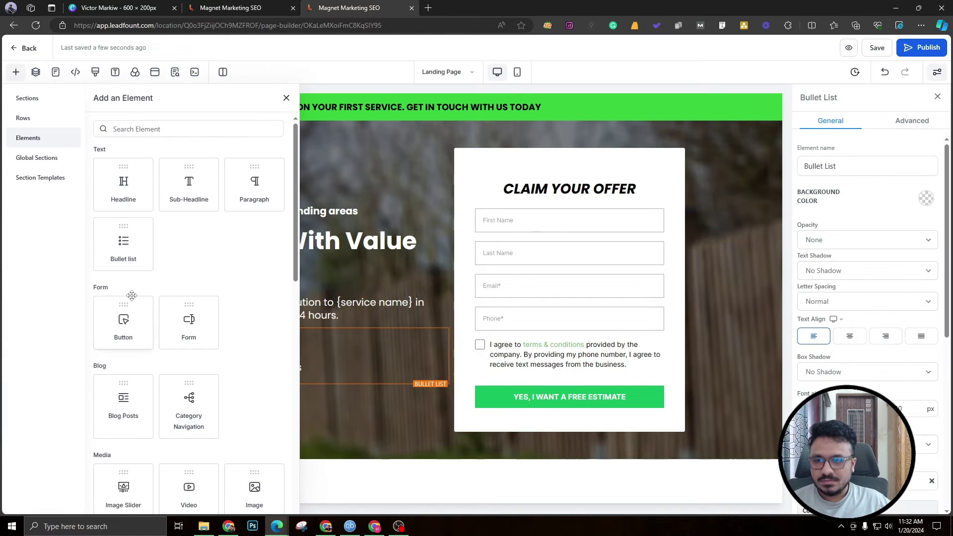
scroll(132, 296, "down", 4)
left_click(254, 301)
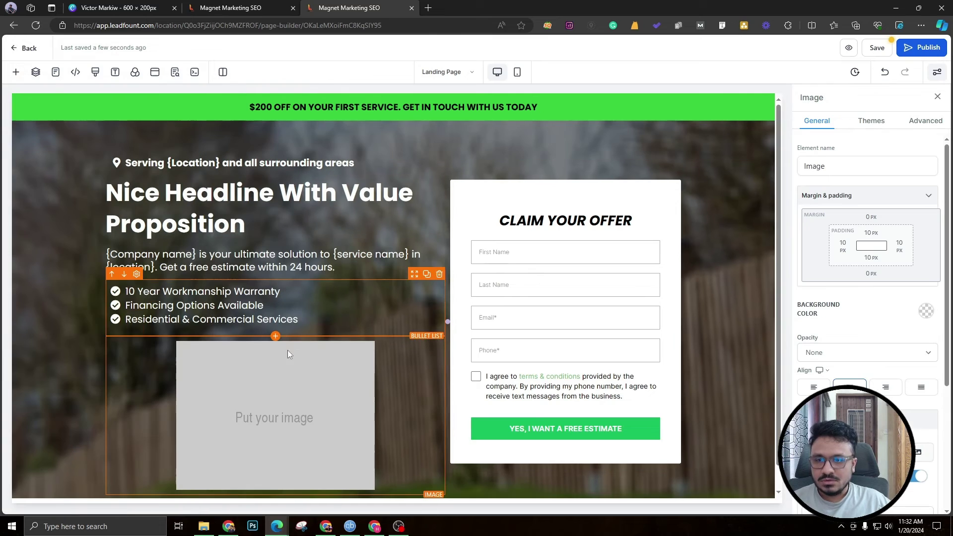
scroll(886, 312, "down", 3)
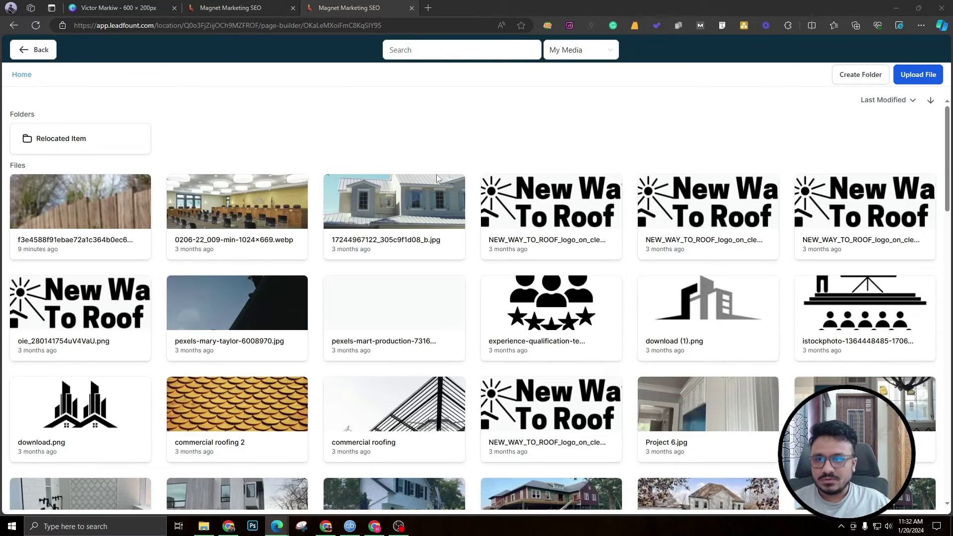
key("Return")
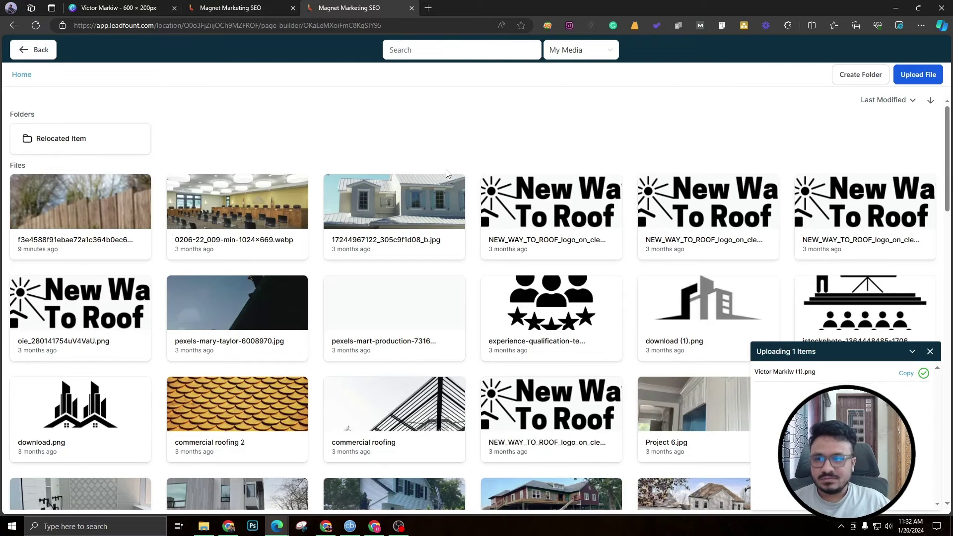
left_click(46, 220)
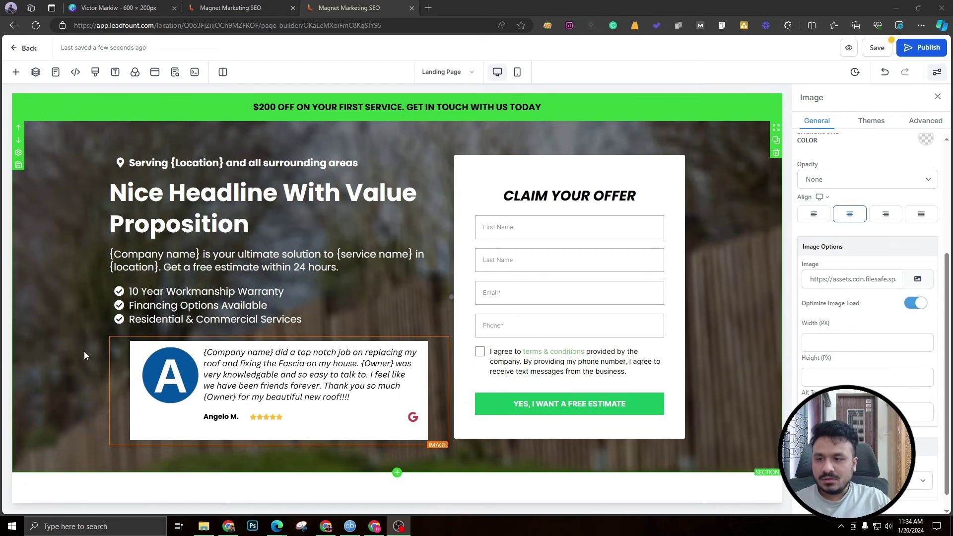
left_click(409, 455)
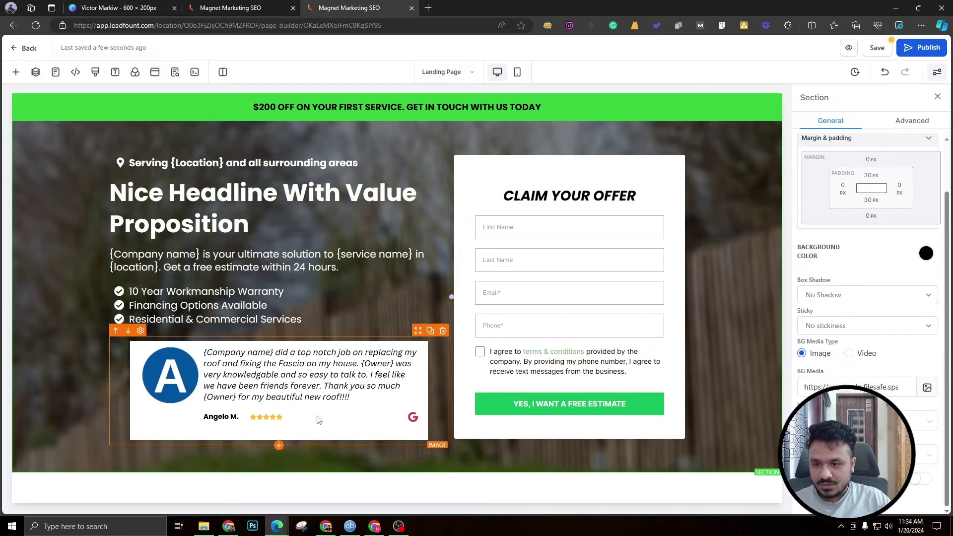
Bring up the Full Width, Wide, Medium and Small section layouts under the hero
left_click(276, 4)
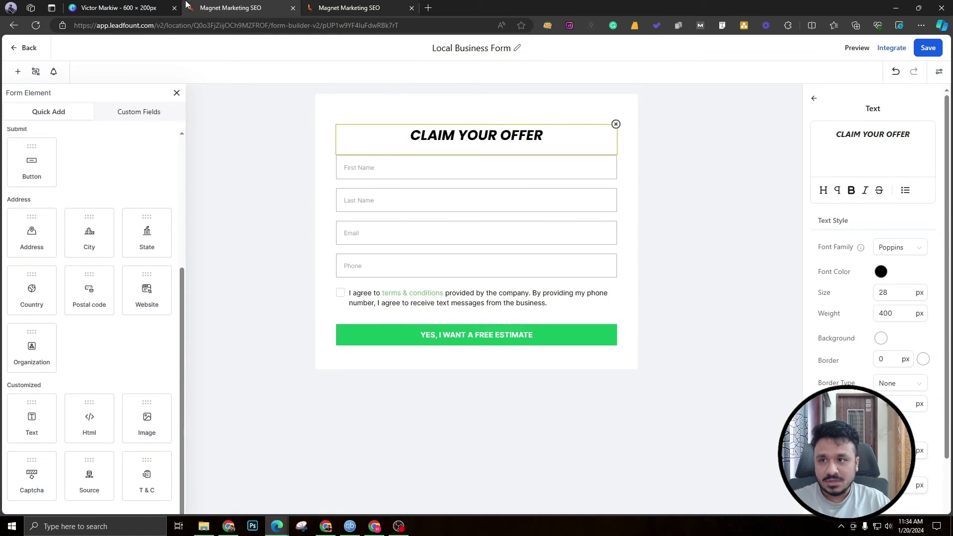
left_click(124, 8)
left_click(238, 8)
left_click(358, 7)
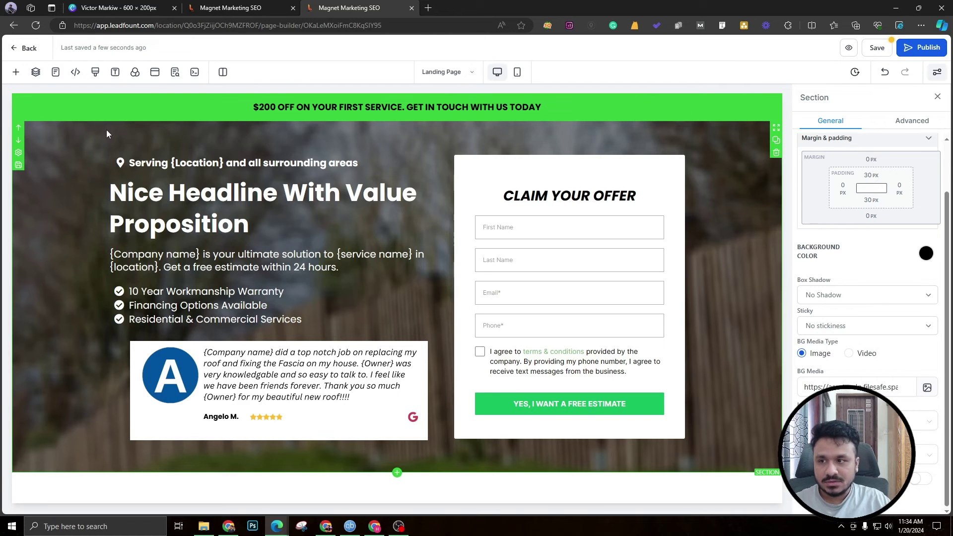
left_click(397, 472)
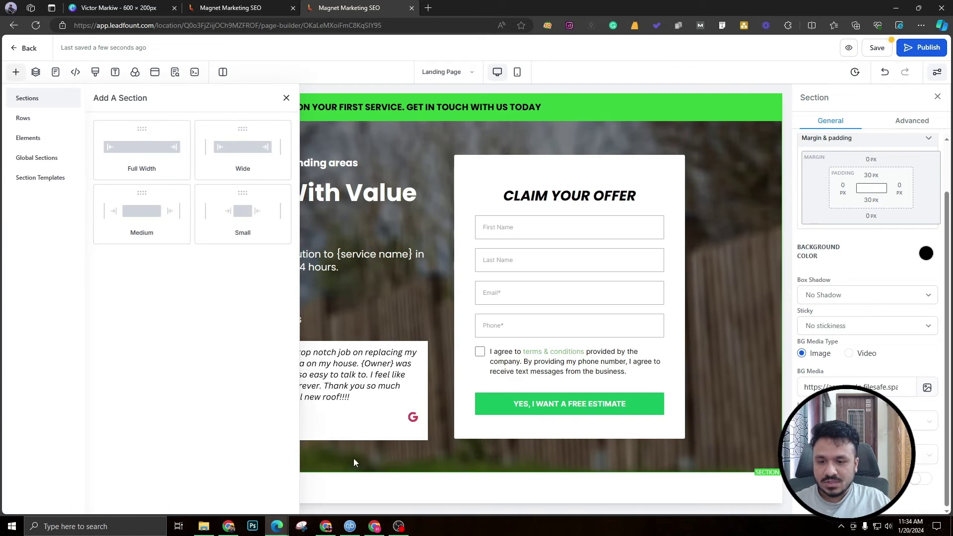
Add a new section above the hero containing a 3 column row
left_click(343, 487)
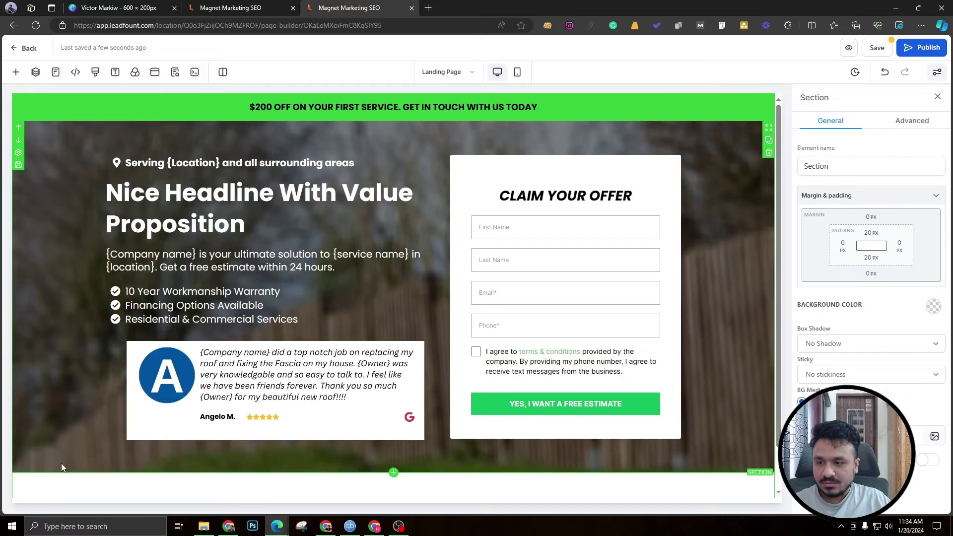
scroll(61, 463, "down", 1)
left_click(19, 434)
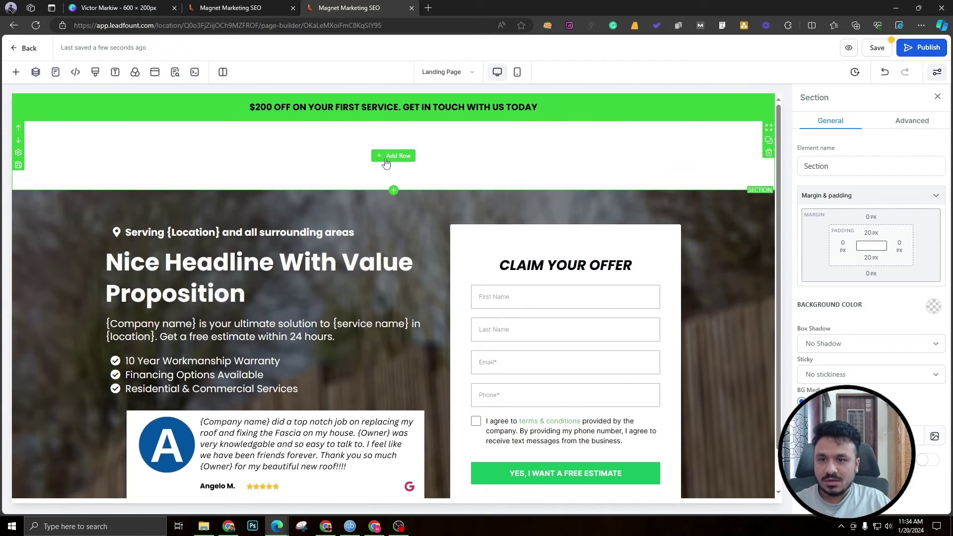
left_click(385, 164)
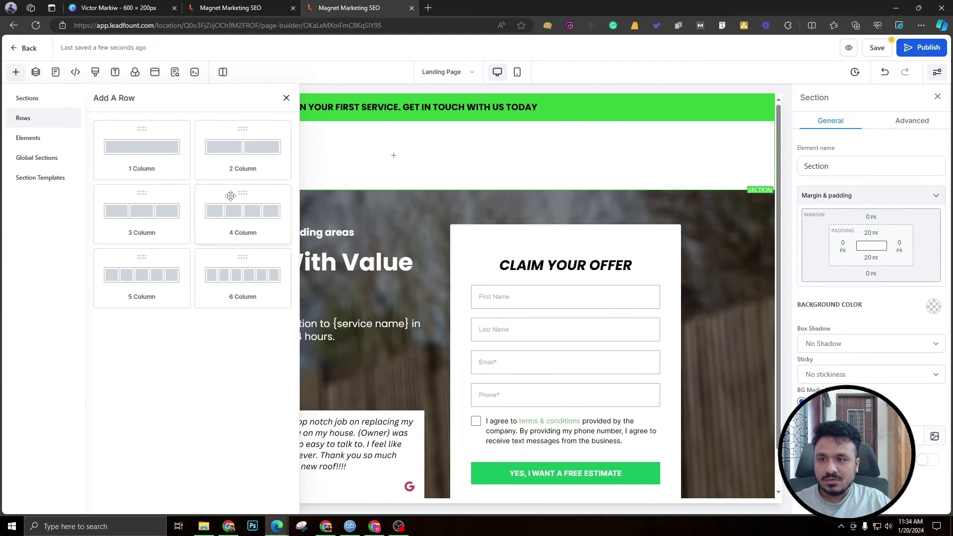
left_click(131, 229)
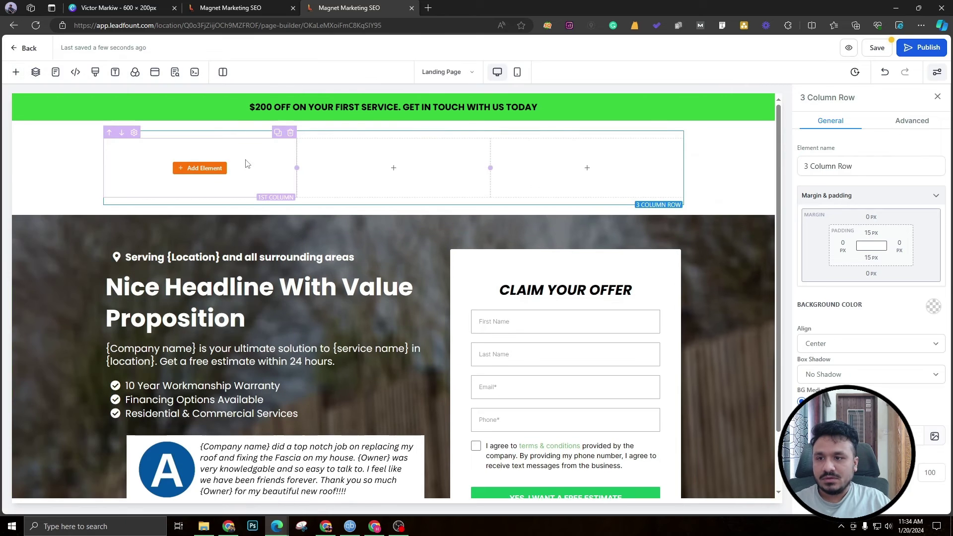
Put the New Way To Roof logo image from the media library in the first column
left_click(211, 169)
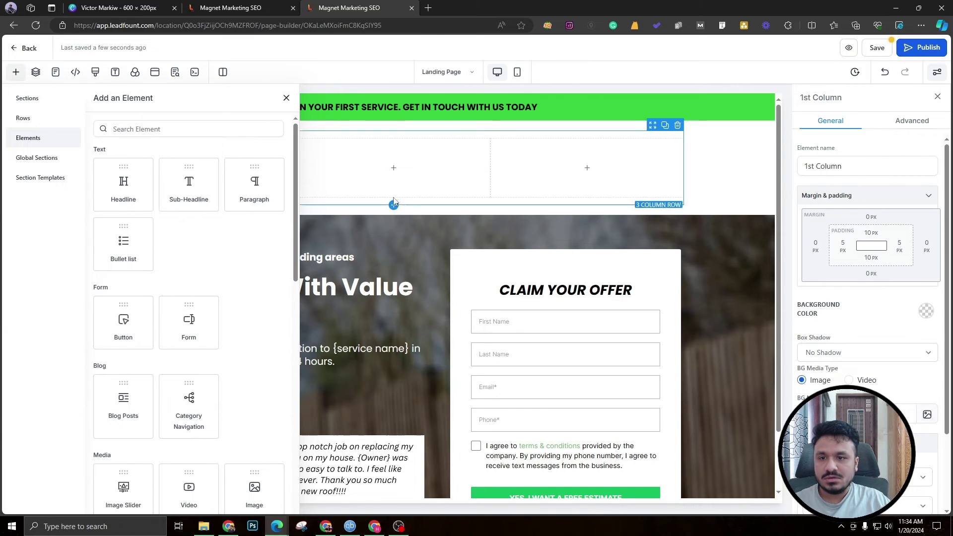
left_click(449, 189)
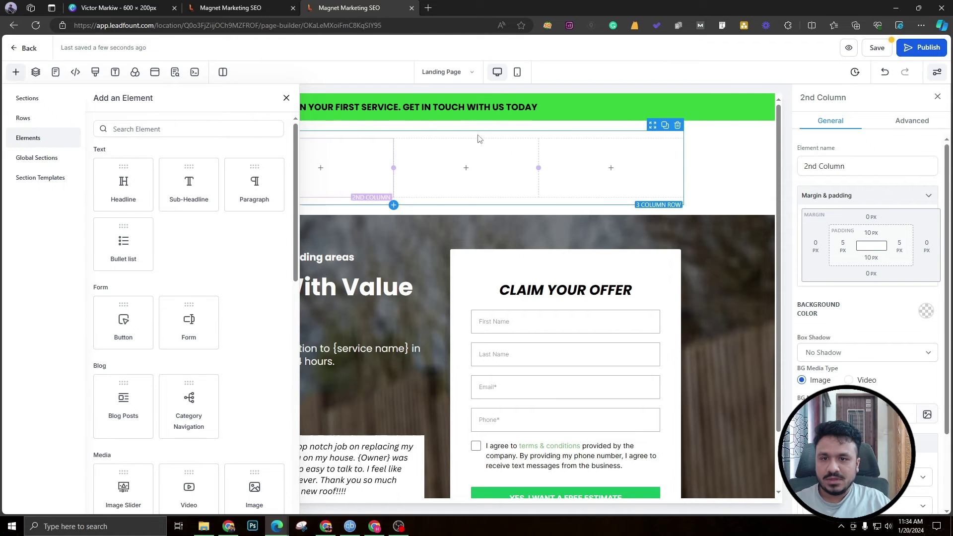
left_click(286, 99)
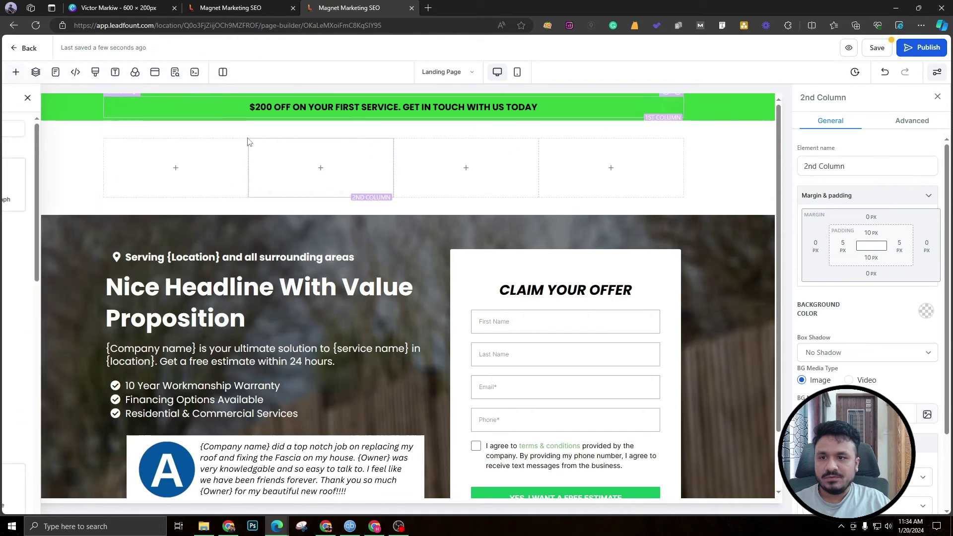
left_click(163, 170)
scroll(188, 278, "down", 7)
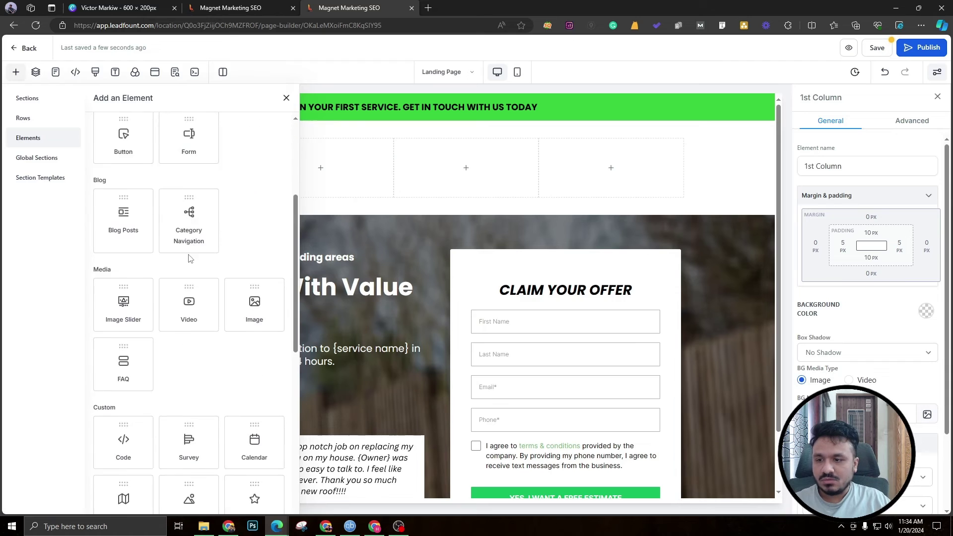
left_click(254, 183)
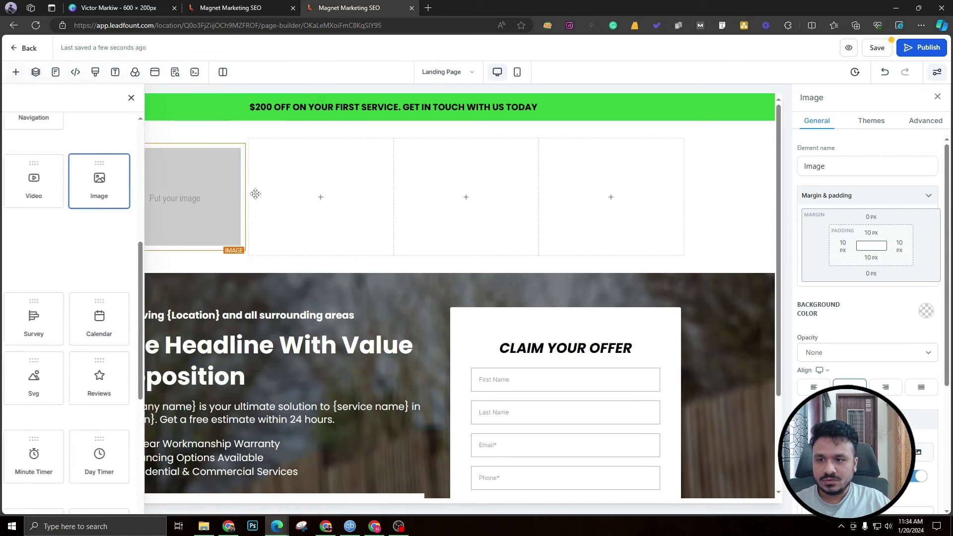
left_click(172, 206)
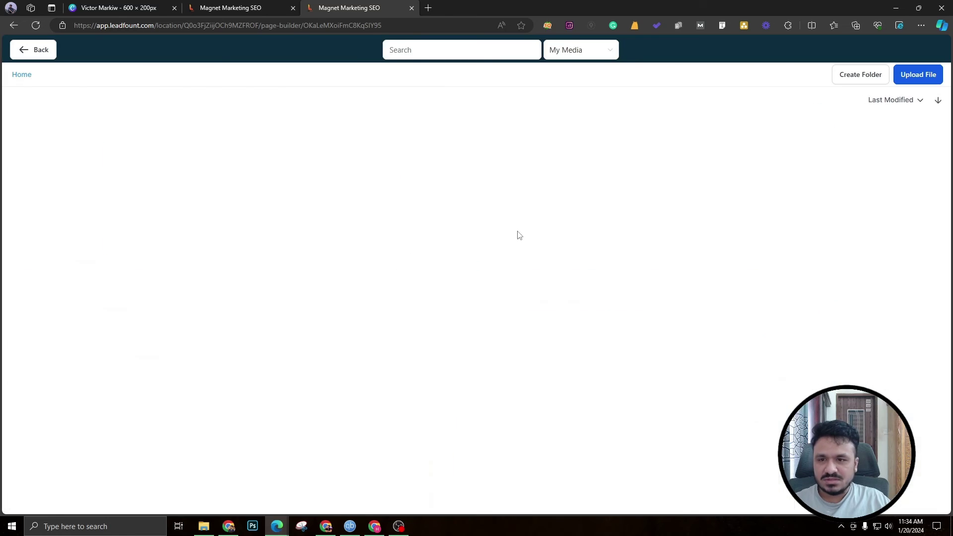
scroll(755, 179, "down", 7)
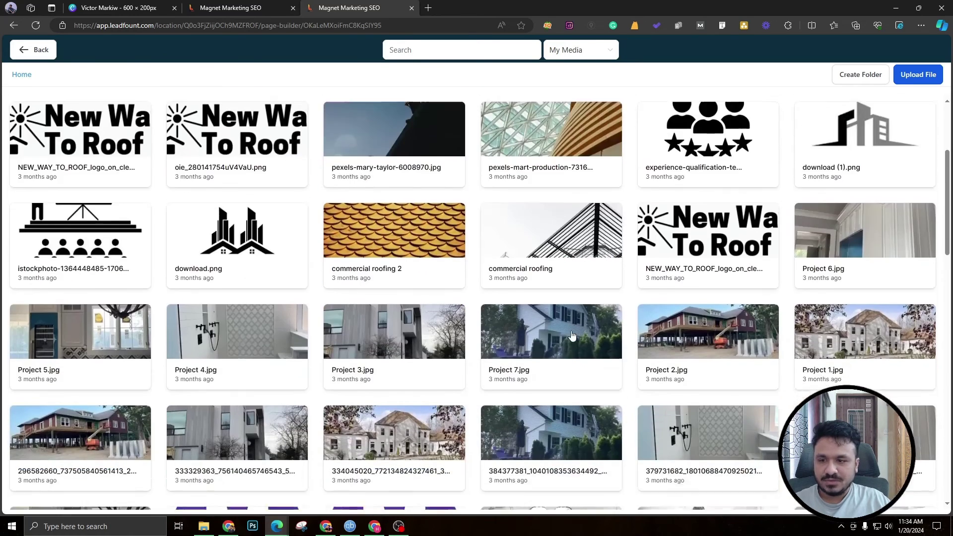
scroll(669, 309, "up", 6)
left_click(669, 309)
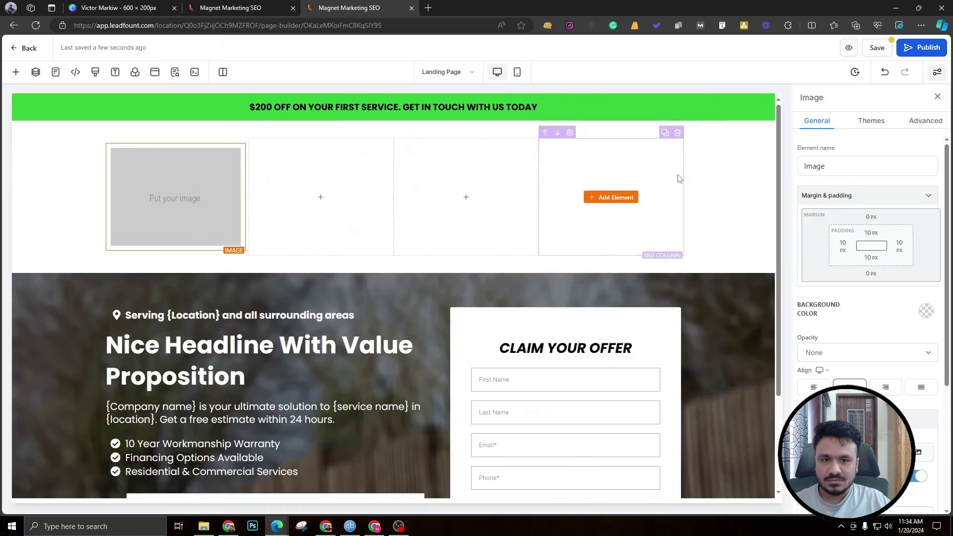
left_click(91, 165)
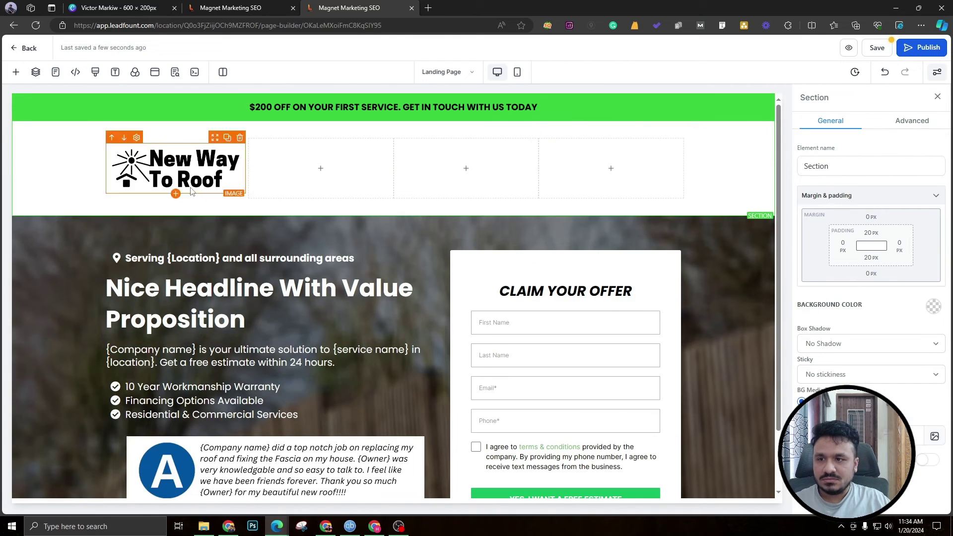
Set the header section's top and bottom padding to 4 px
left_click(870, 231)
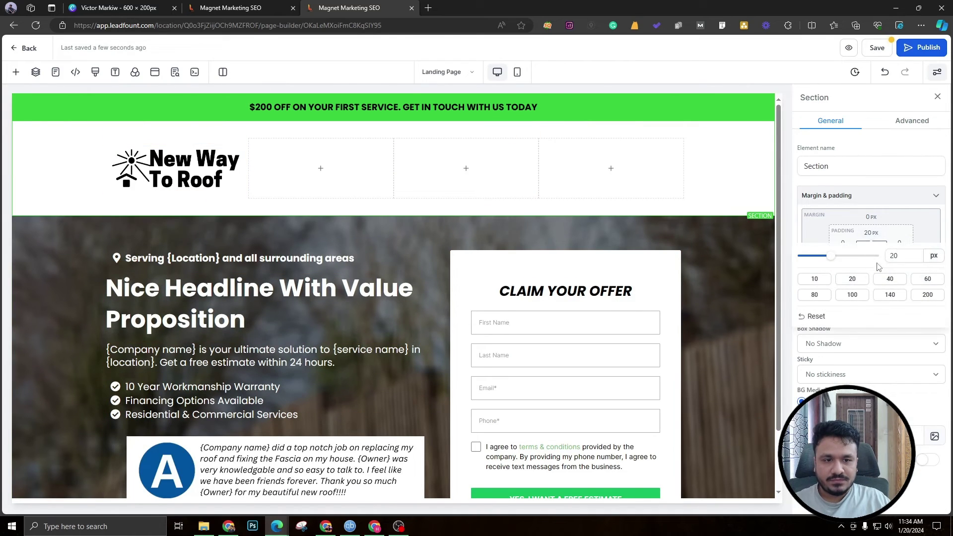
type("4")
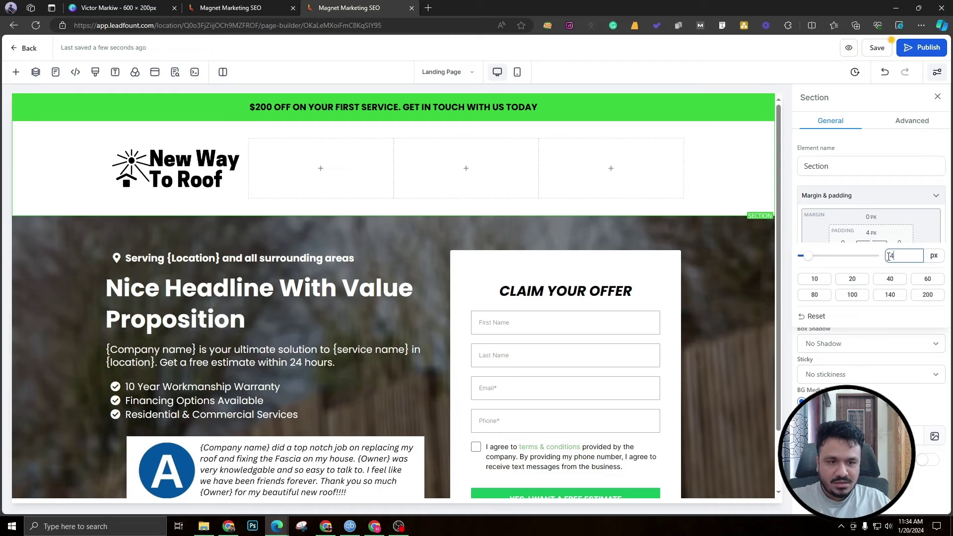
left_click(867, 243)
left_click(871, 258)
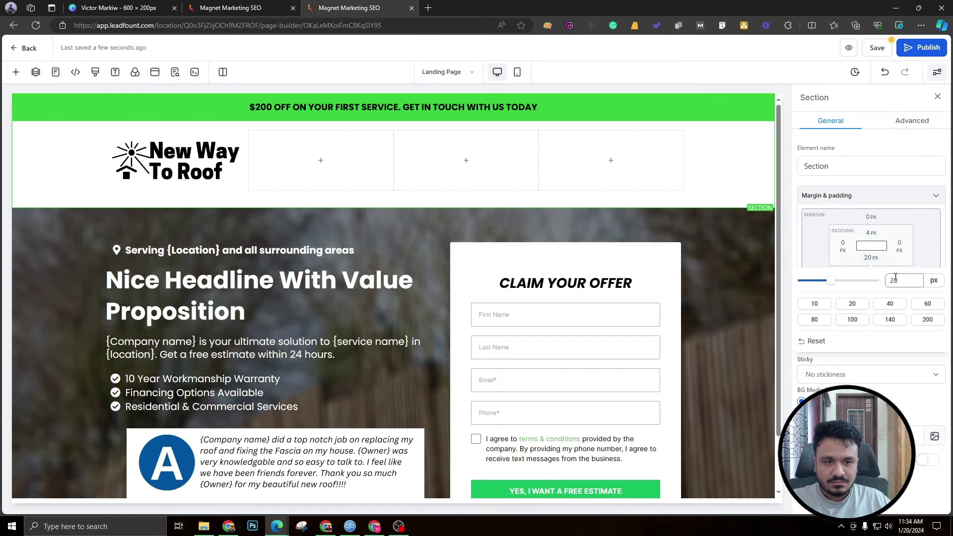
type("4")
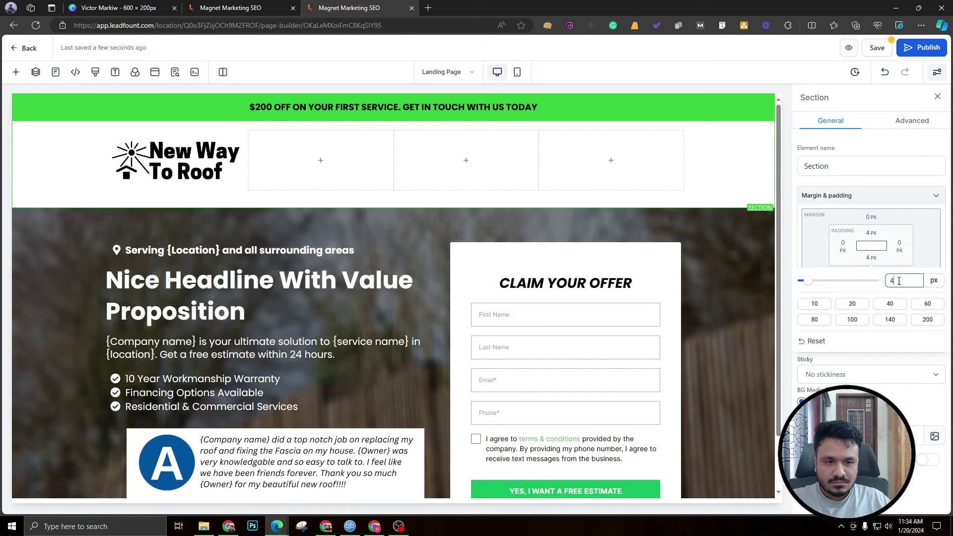
left_click(823, 258)
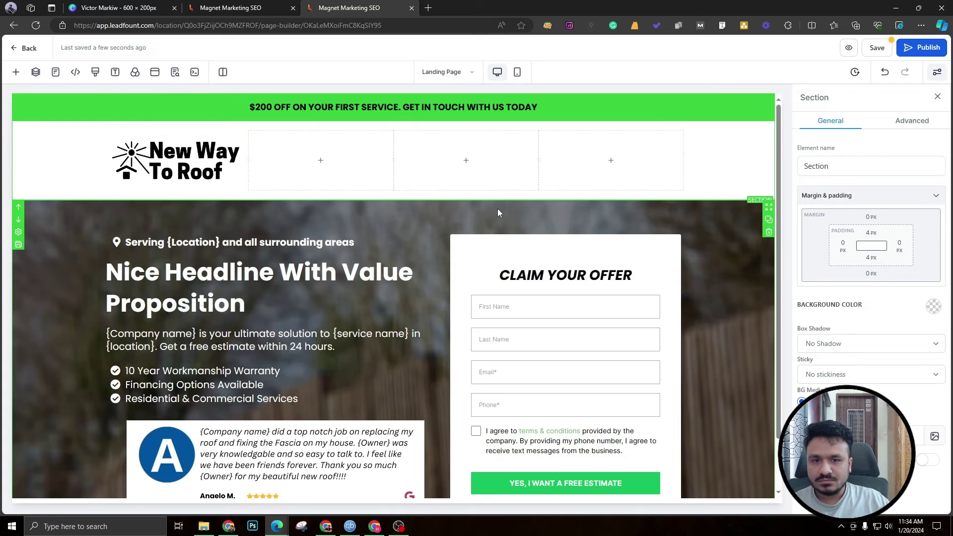
Set the header's 3 column row top padding to 4 px
left_click(374, 195)
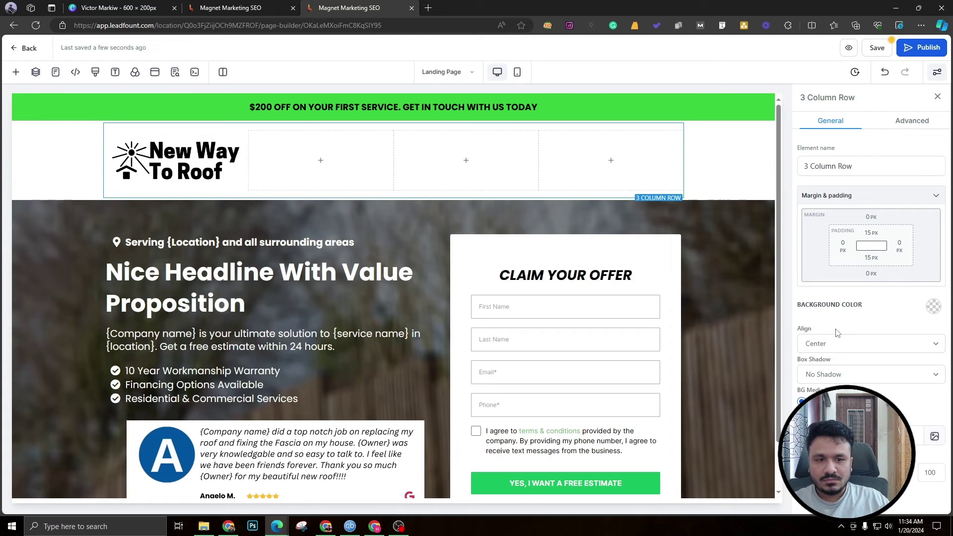
left_click(871, 255)
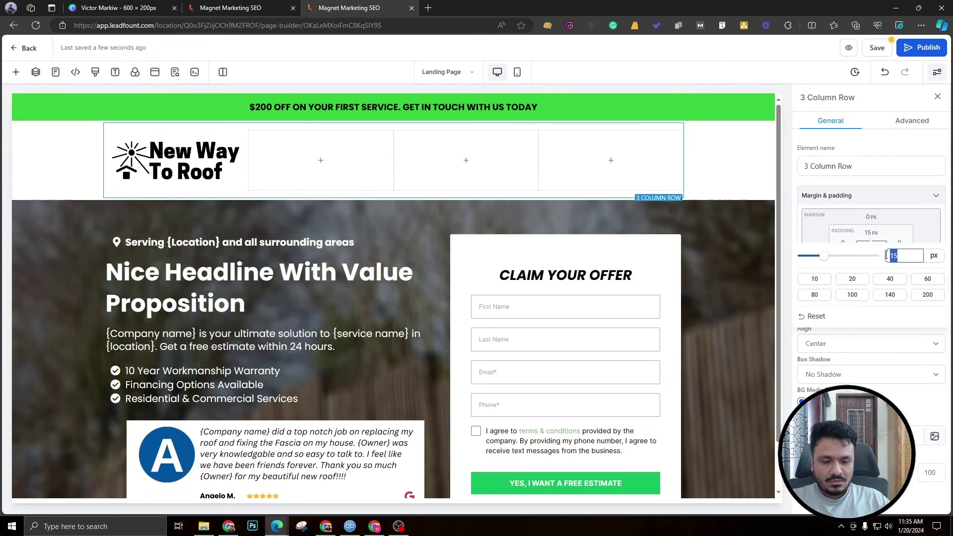
type("4")
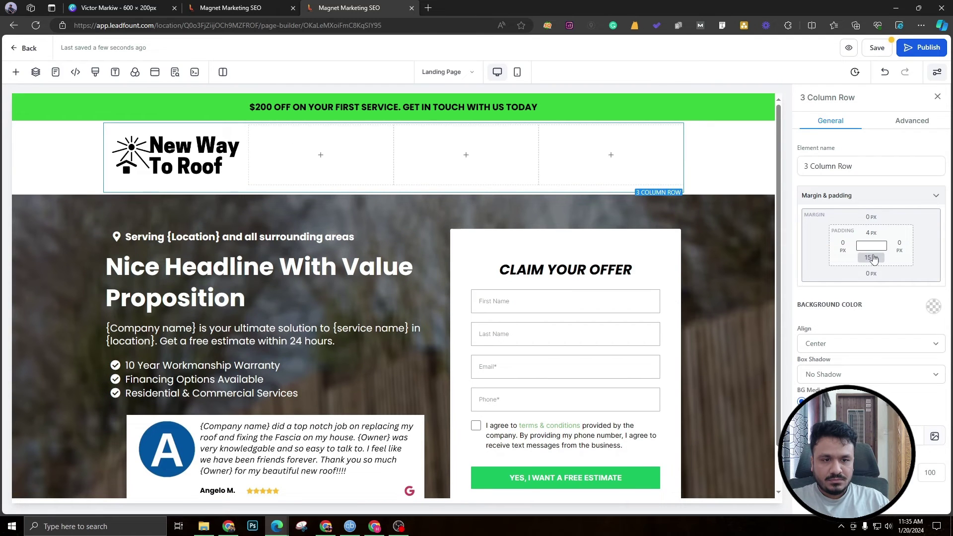
left_click(870, 256)
Give the row 4 px bottom padding, widen the second column, and add a Navigation Menu there
type("4")
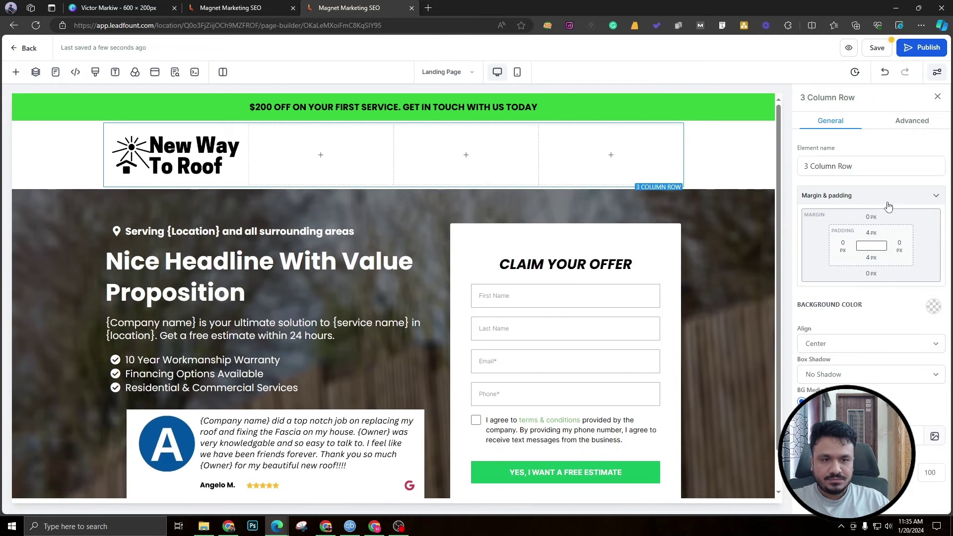
left_click(297, 154)
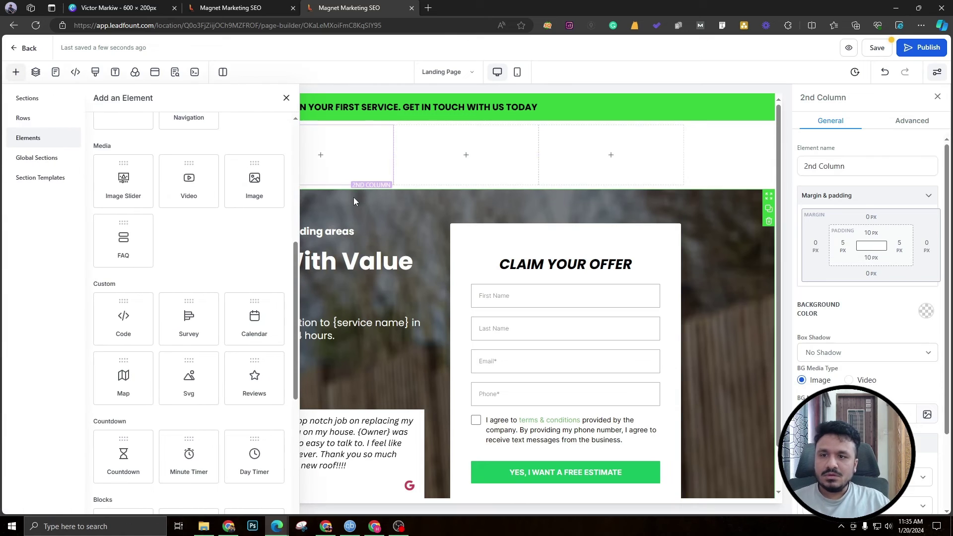
left_click_drag(394, 154, 595, 156)
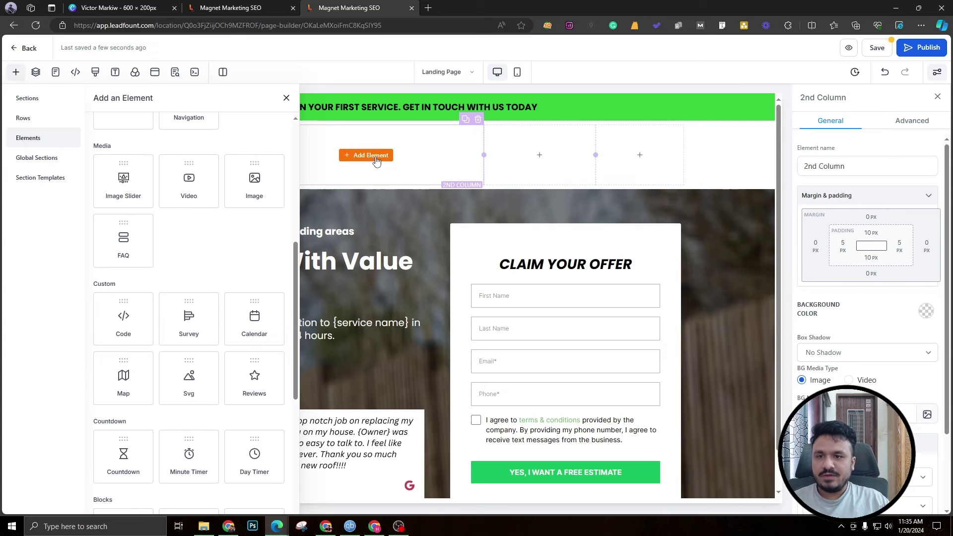
scroll(147, 394, "down", 4)
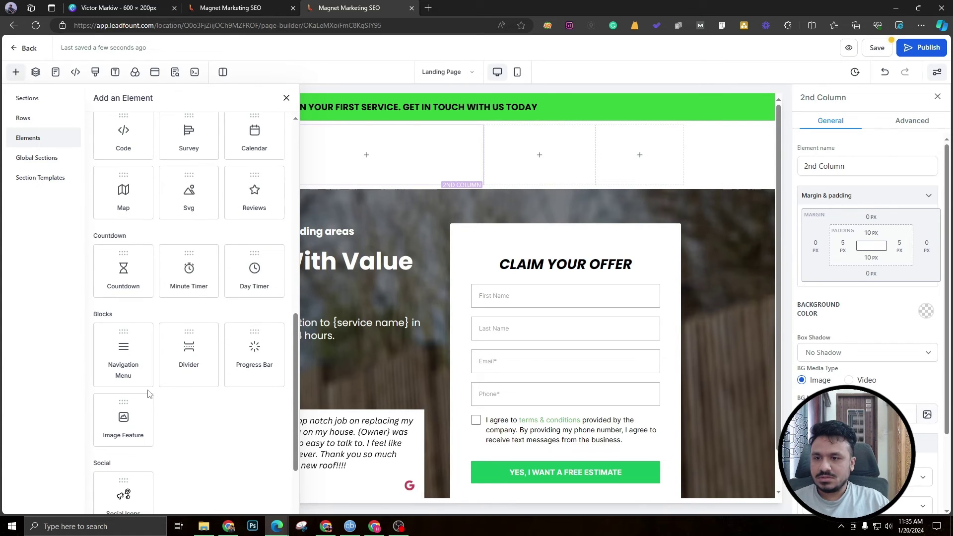
left_click(120, 375)
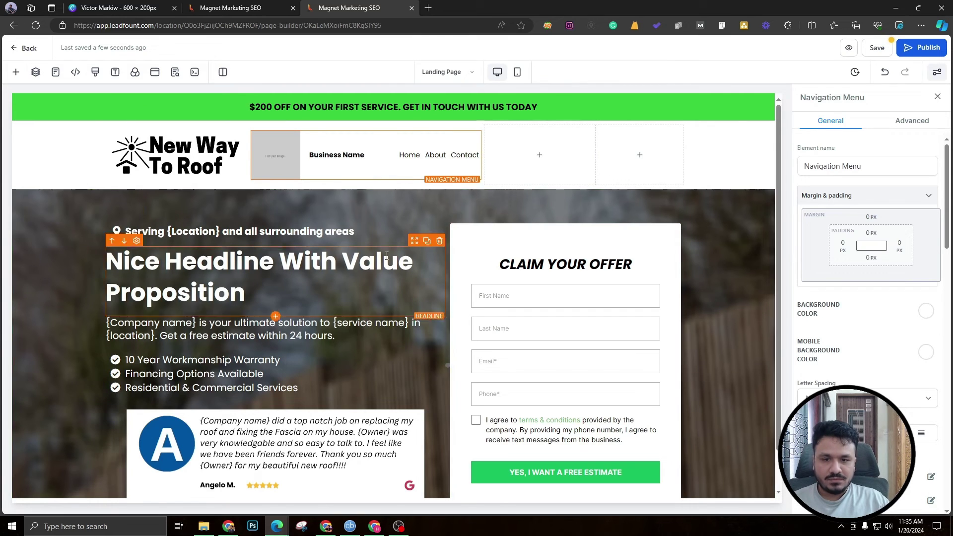
Turn off the navigation menu's logo and delete its Business Name text
scroll(883, 390, "down", 4)
scroll(884, 390, "down", 10)
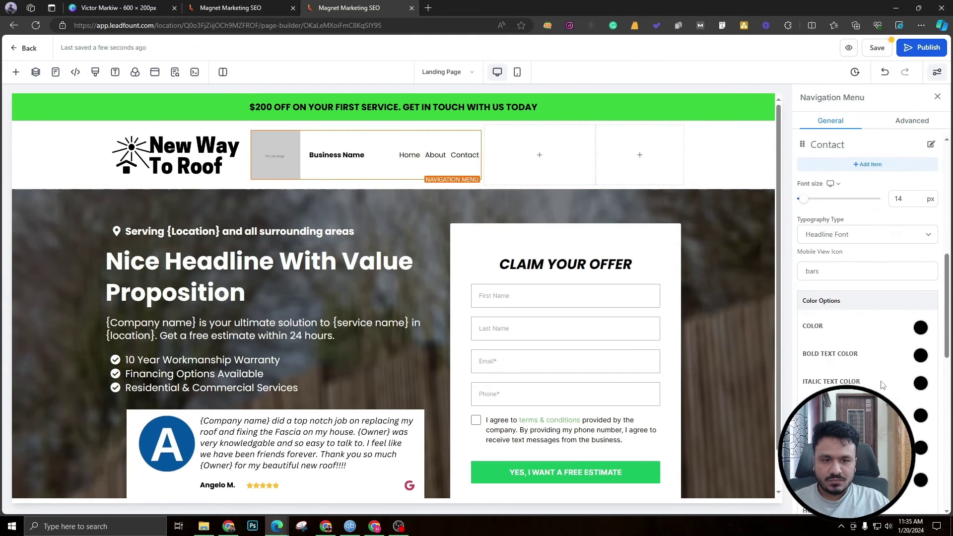
scroll(884, 372, "down", 3)
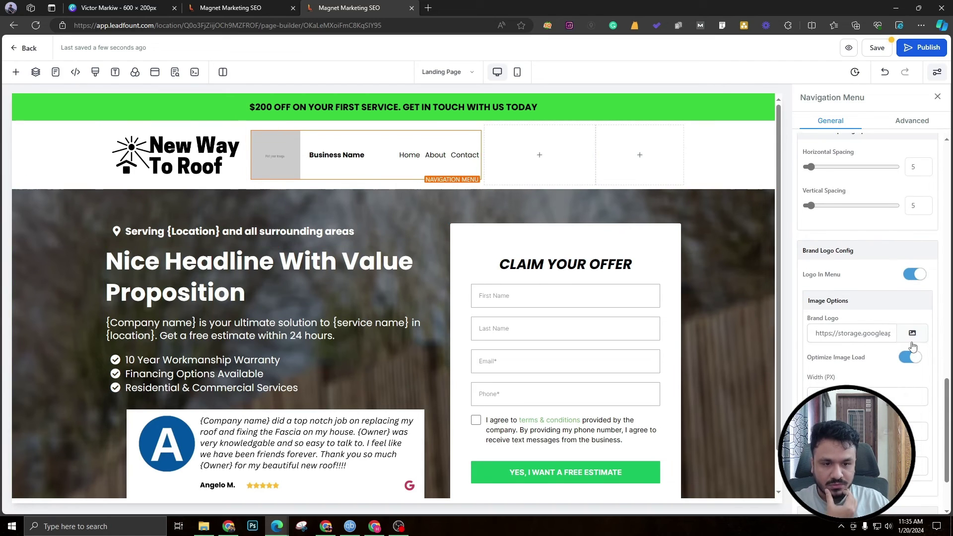
left_click(912, 276)
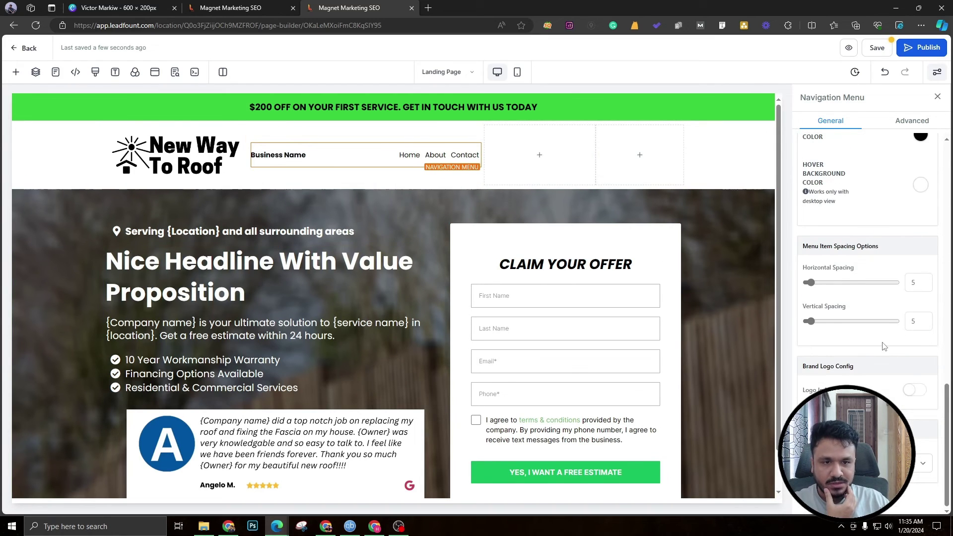
mouse_move(357, 161)
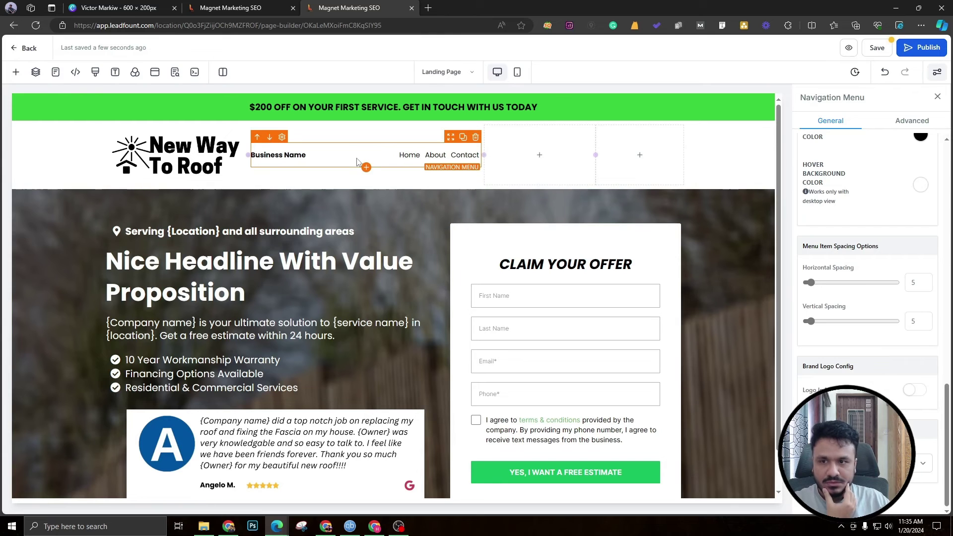
double_click(302, 154)
key("BackSpace")
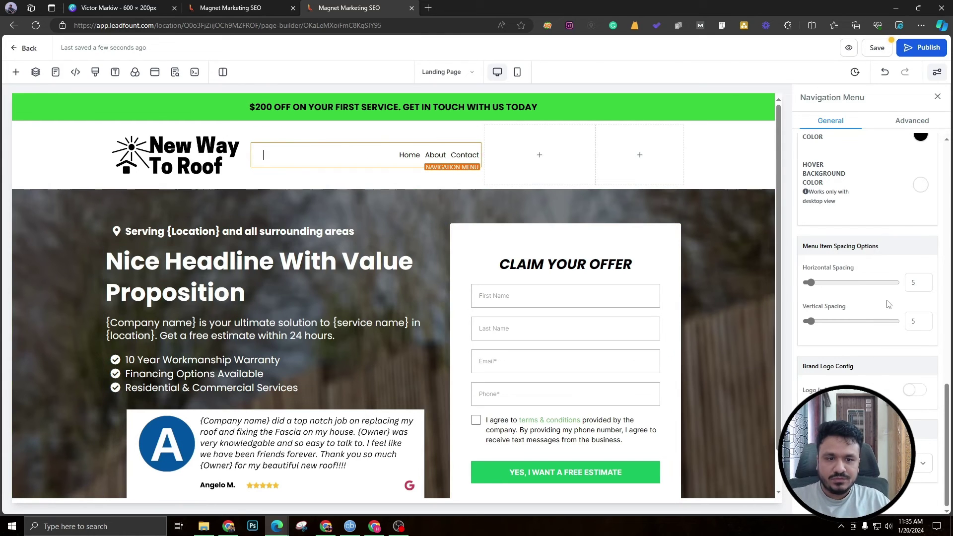
Set the menu links' font size to 16 px and horizontal spacing to 16
scroll(841, 371, "up", 10)
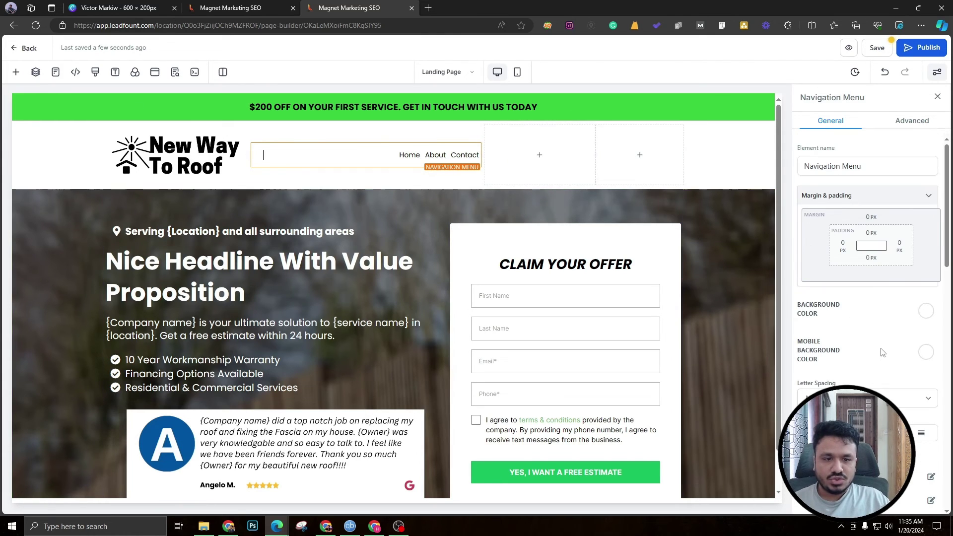
scroll(882, 352, "down", 8)
mouse_move(805, 261)
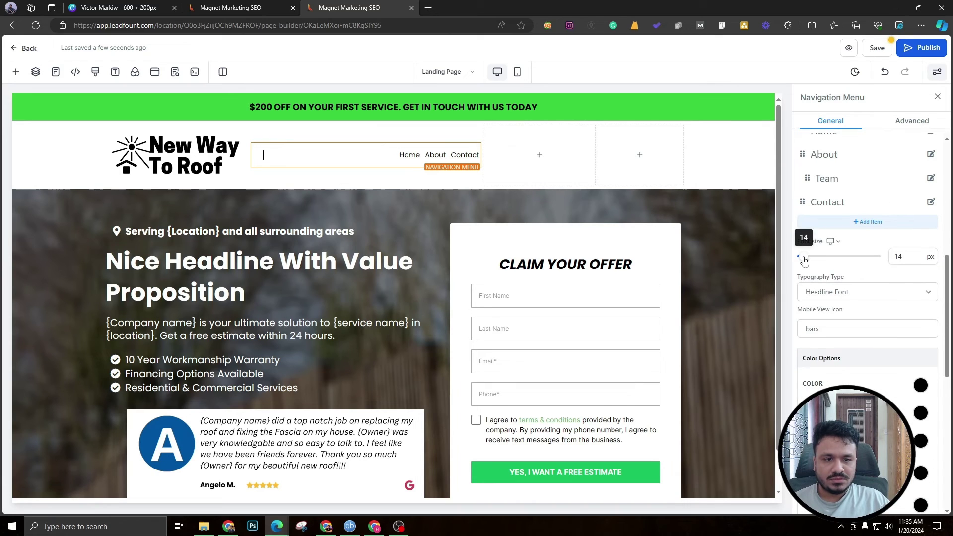
double_click(898, 256)
type("33")
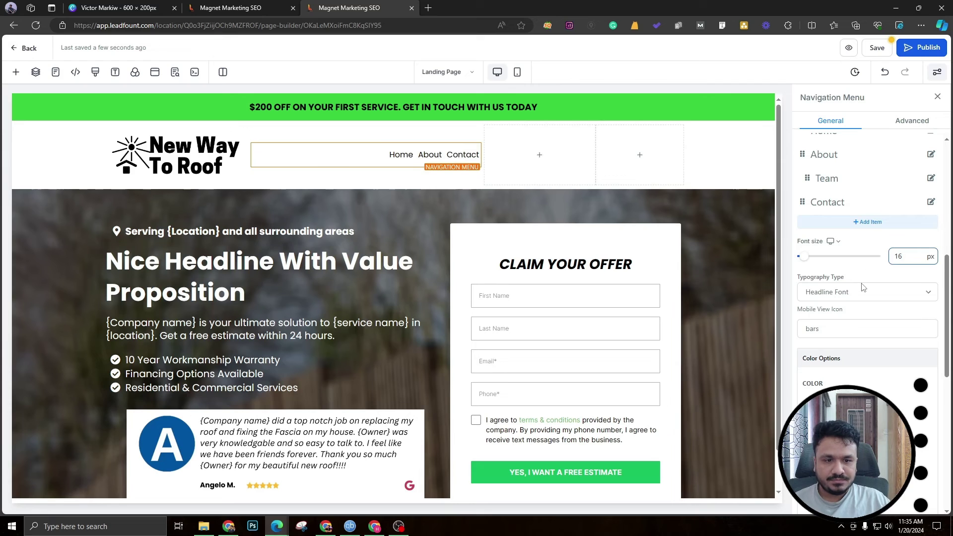
scroll(864, 277, "down", 10)
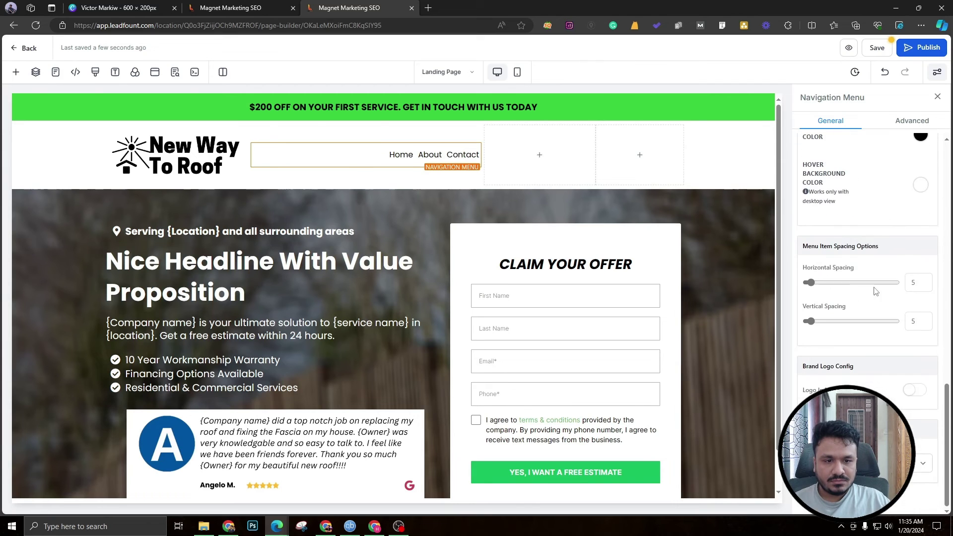
double_click(915, 282)
type("16")
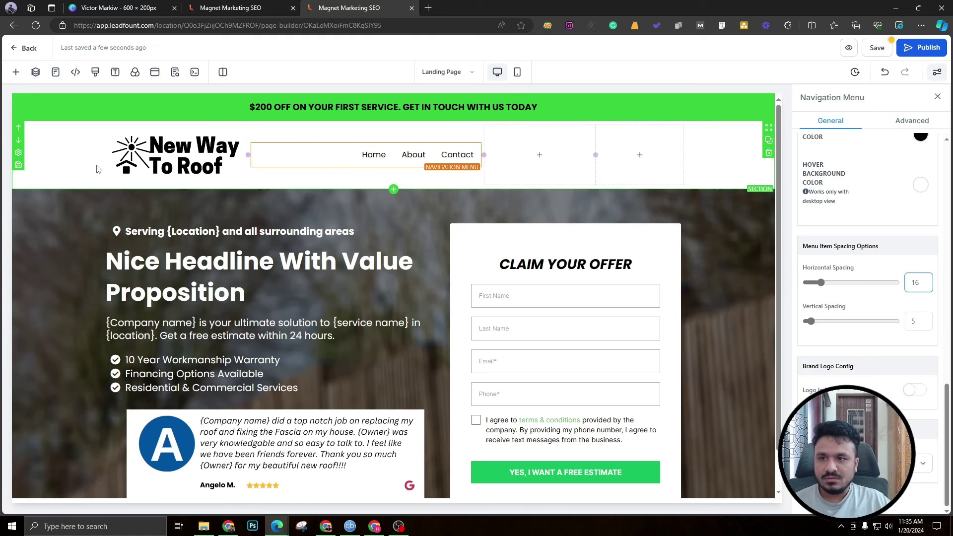
left_click(78, 159)
left_click(349, 160)
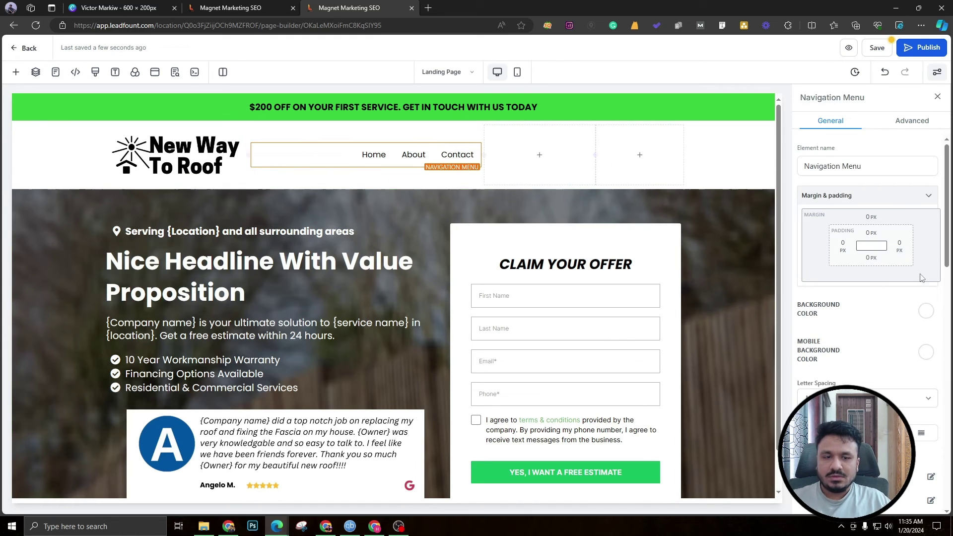
Inspect the Home link's URL and title without changing them, then select the hero section
scroll(858, 340, "down", 5)
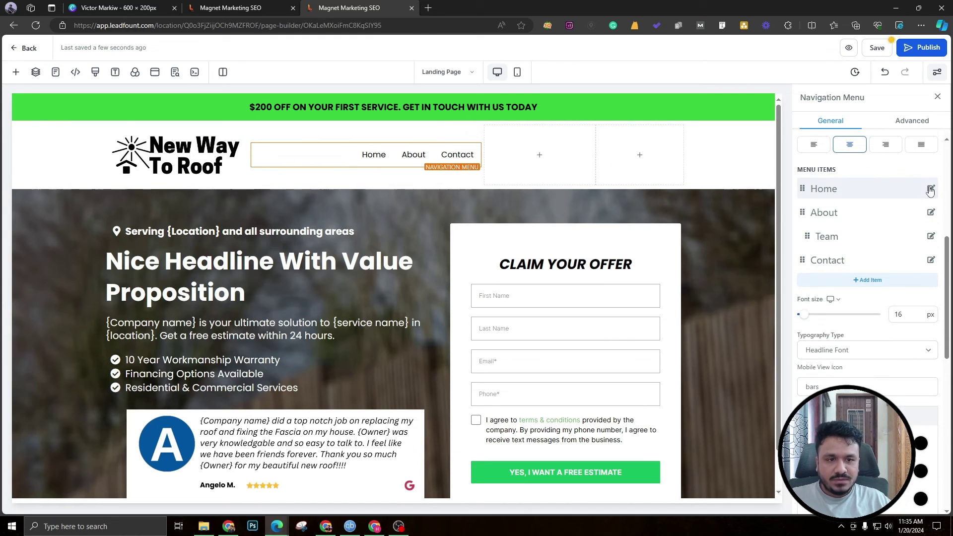
left_click(929, 190)
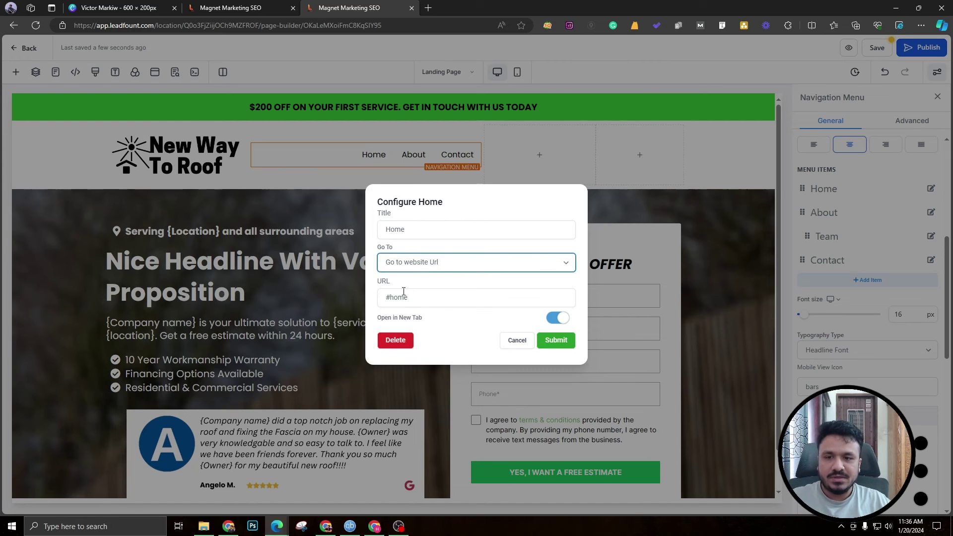
left_click_drag(408, 297, 393, 298)
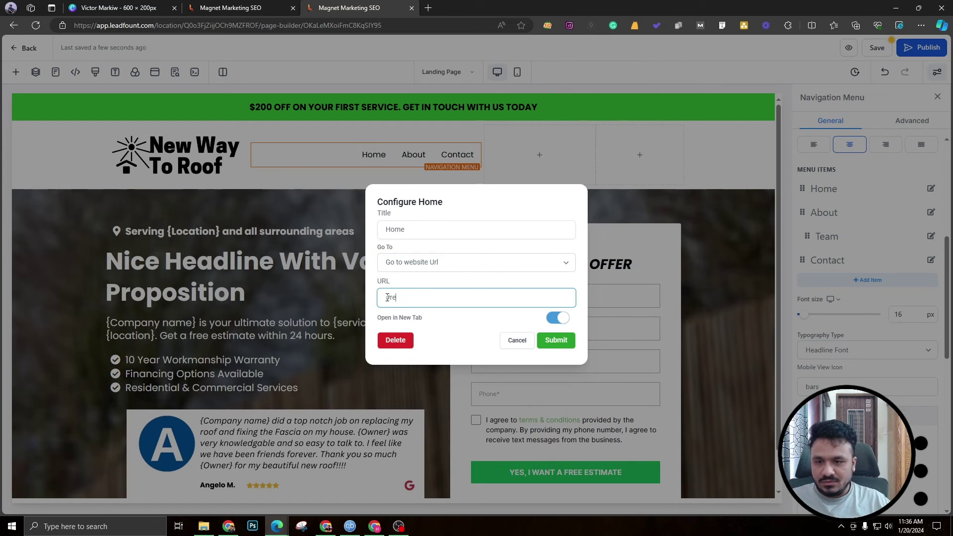
left_click_drag(419, 230, 360, 217)
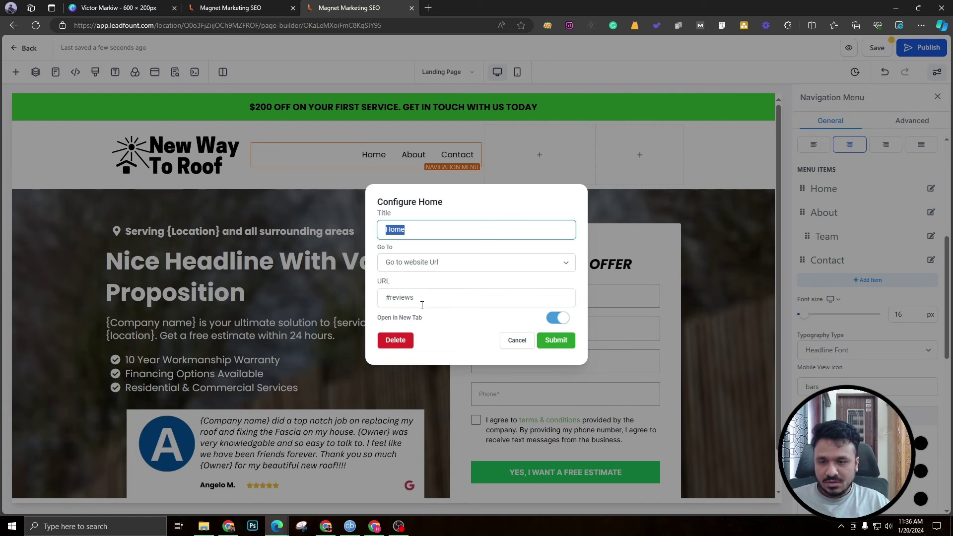
left_click(525, 341)
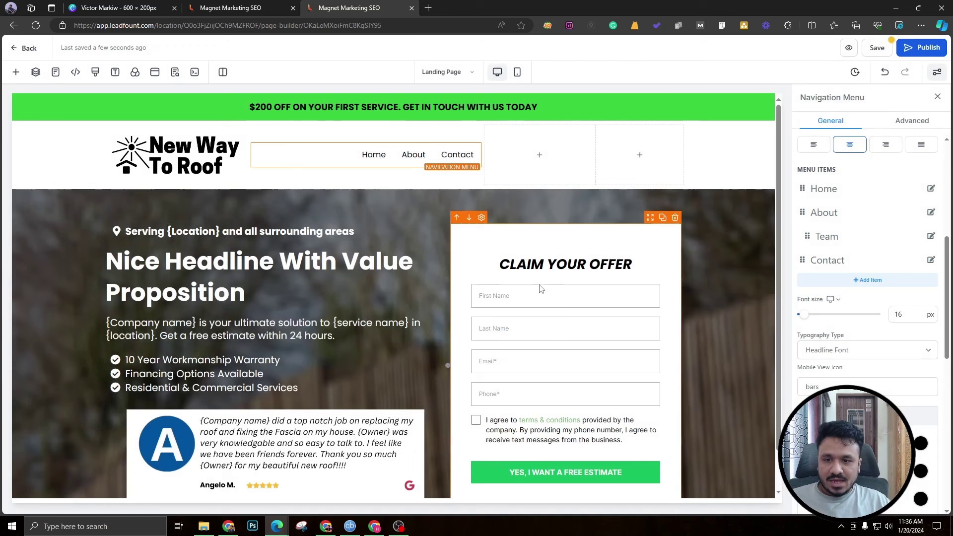
left_click(37, 389)
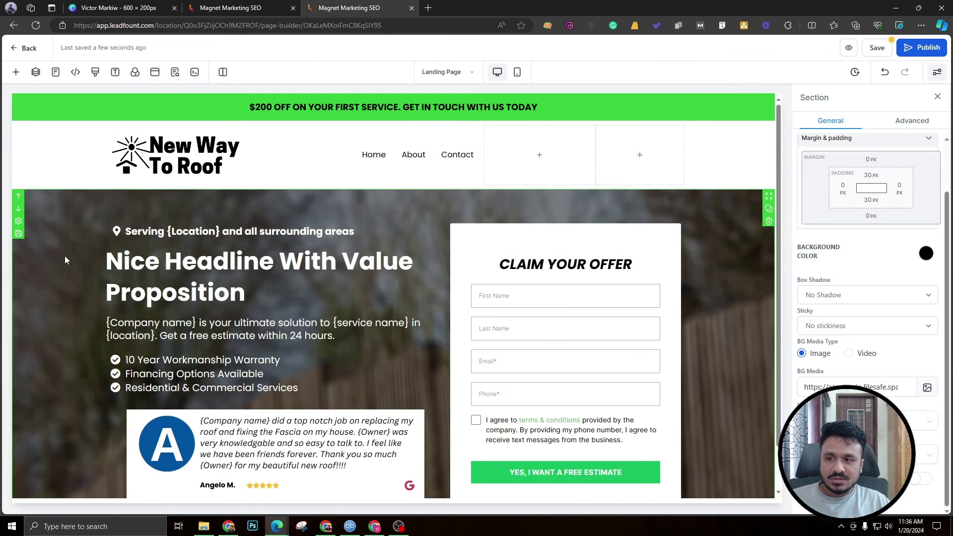
Rename the Home menu item to Reviews, linking it to the hero section's copied selector
left_click(910, 124)
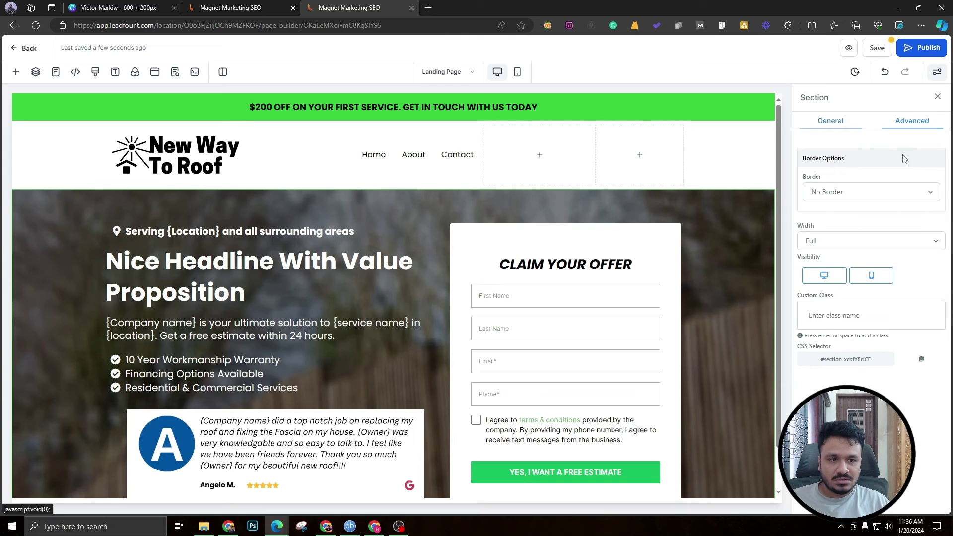
left_click(405, 152)
left_click(844, 195)
scroll(869, 298, "down", 3)
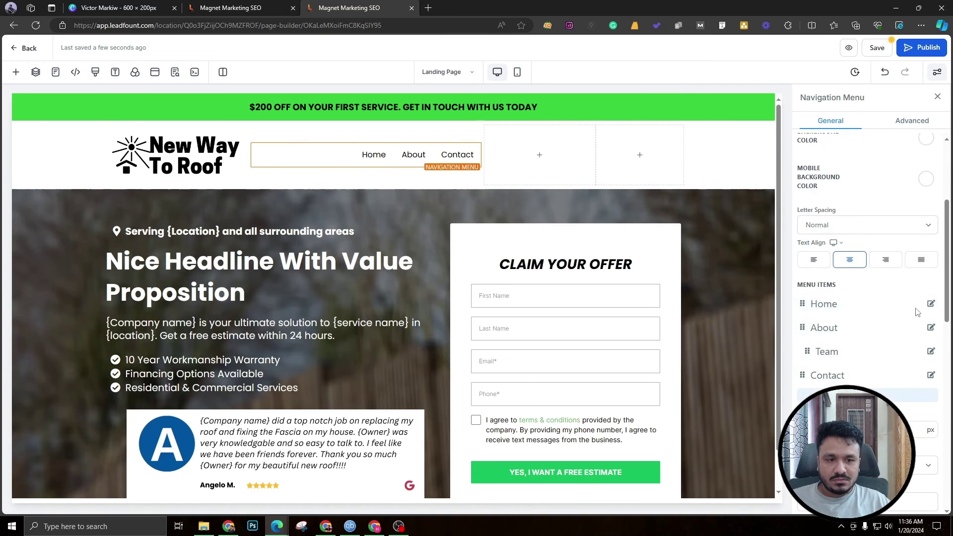
left_click(931, 304)
triple_click(491, 297)
type("#section-xcbfY8ciCE")
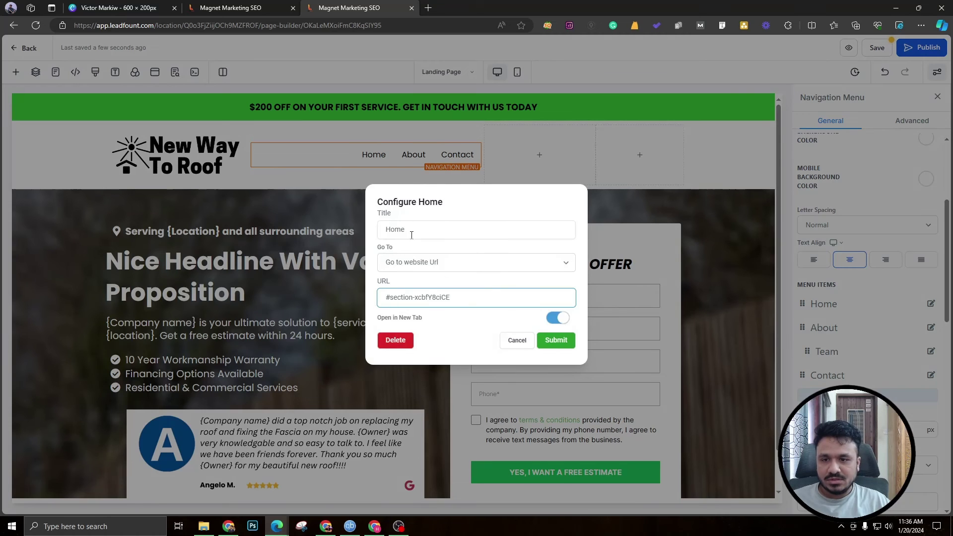
double_click(412, 235)
type("Reviews")
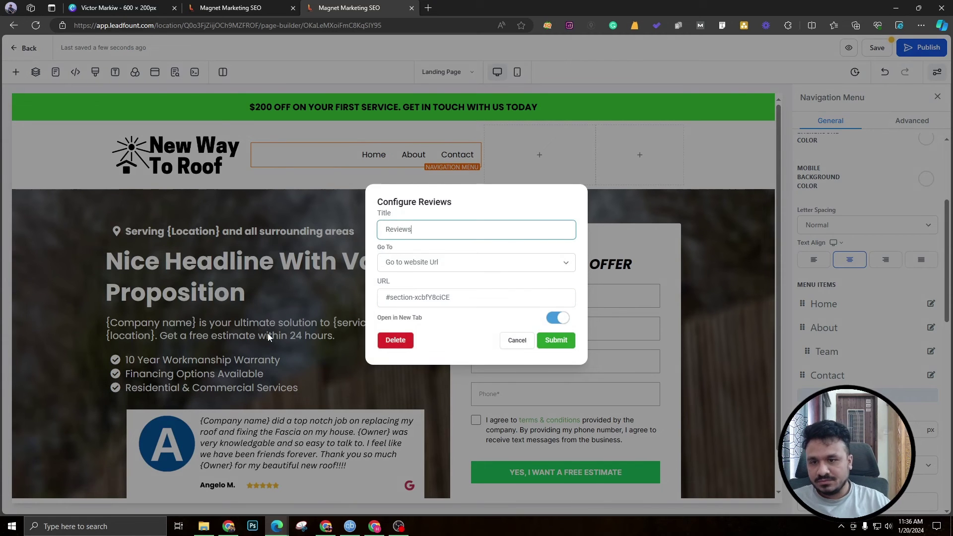
left_click(556, 340)
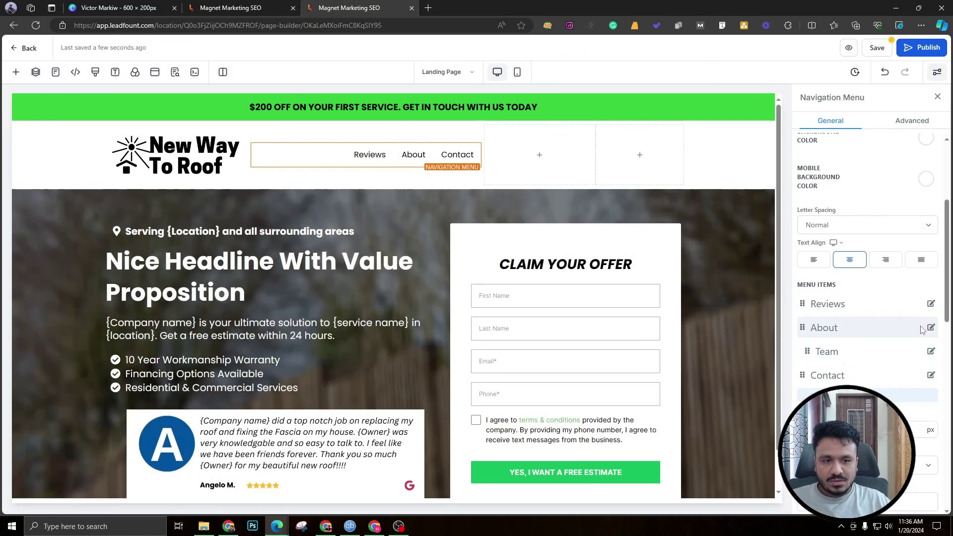
Rename the Team menu item to Get In Touch
left_click(932, 353)
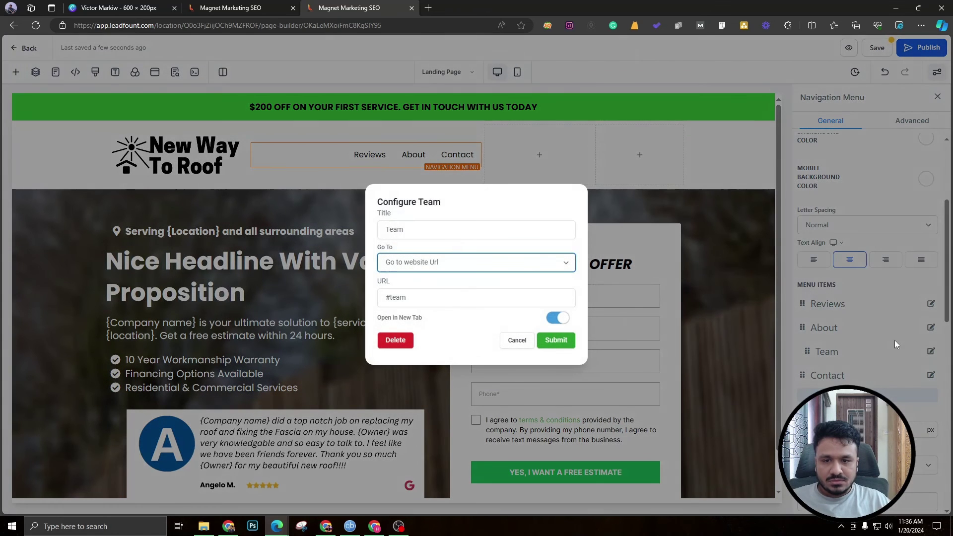
double_click(425, 229)
type("Get In Topu")
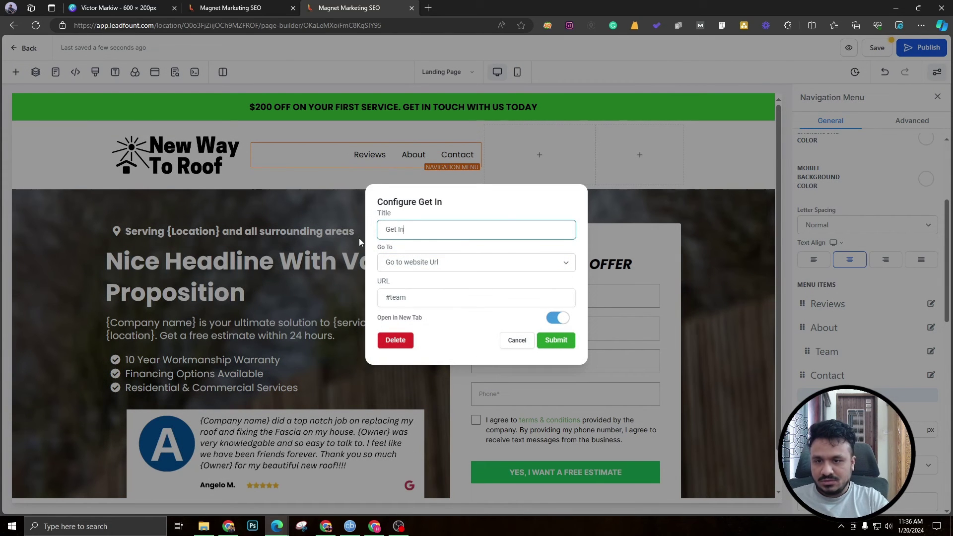
key("BackSpace")
key("BackSpace")
type("uch")
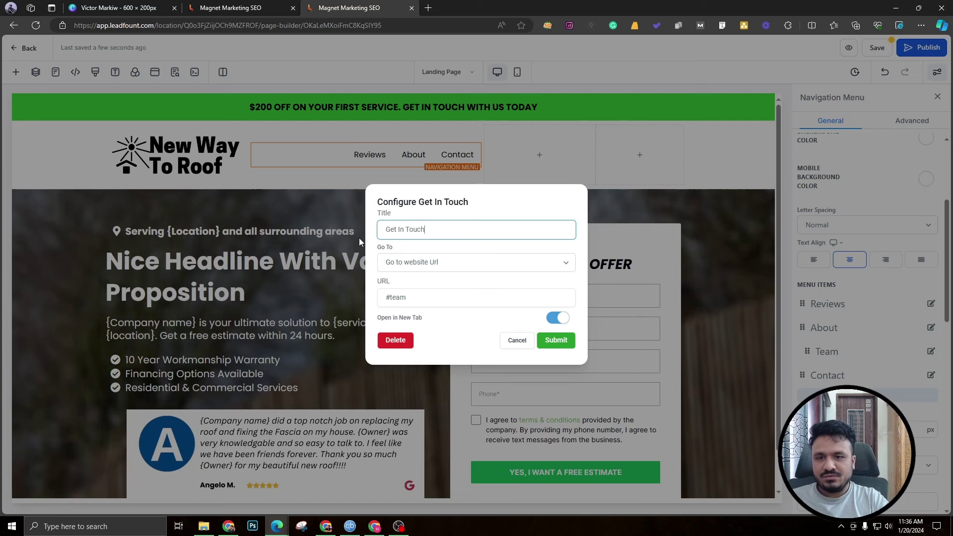
left_click(552, 341)
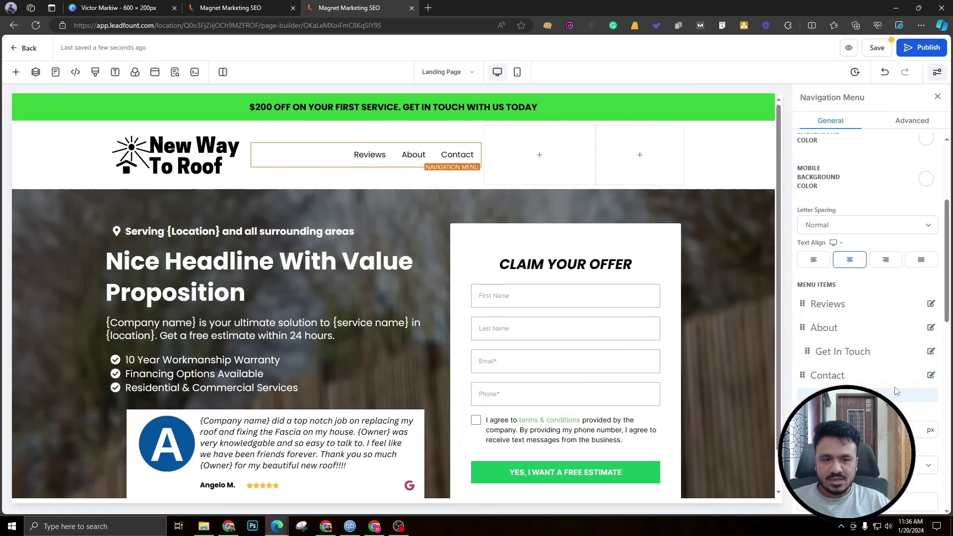
Delete the Contact menu item
left_click(932, 375)
left_click(396, 341)
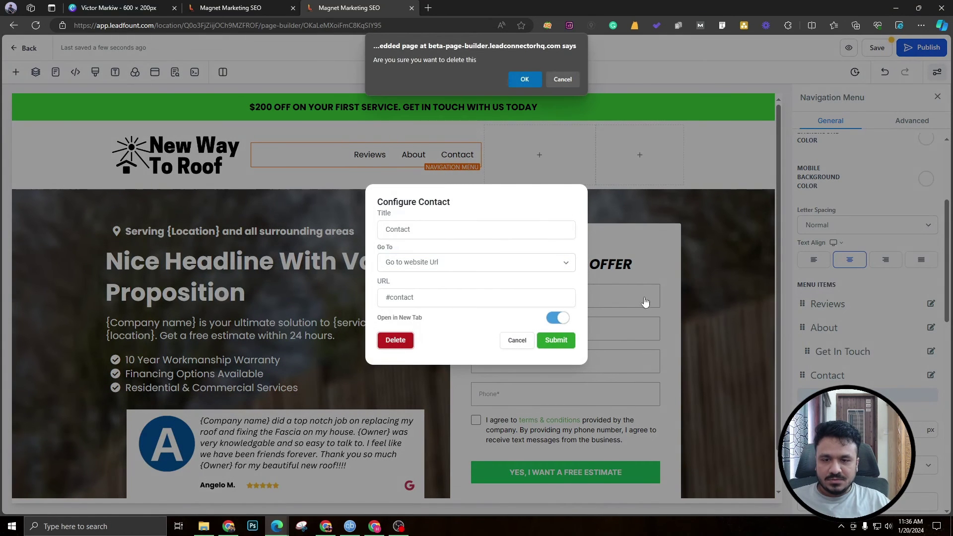
left_click(526, 78)
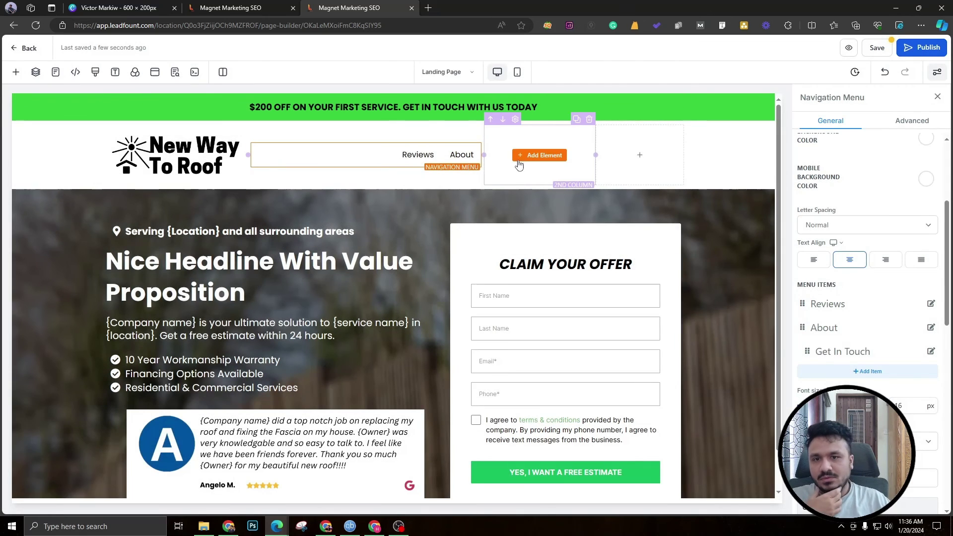
Add review.png, showing Facebook and Google 5-star badges, as an image beside the header menu
left_click(520, 158)
scroll(159, 270, "up", 10)
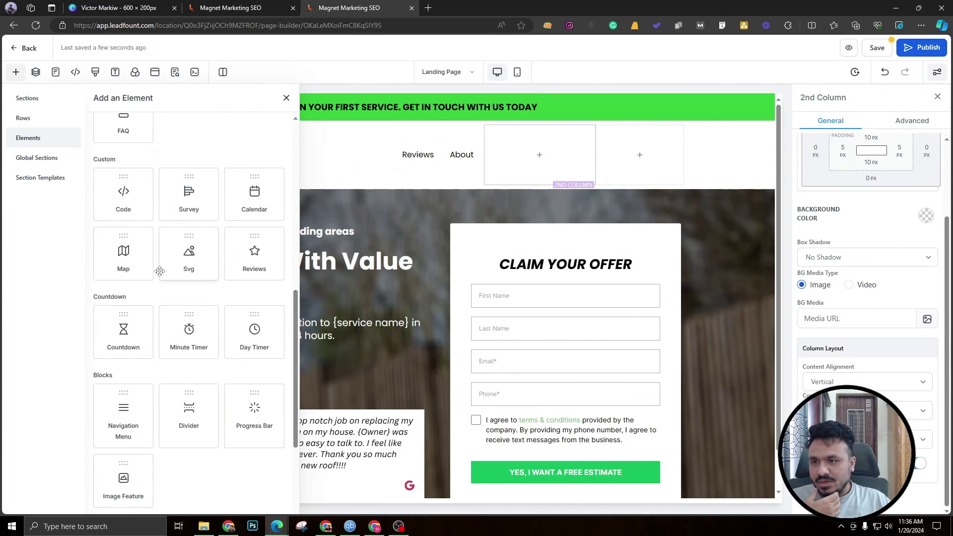
scroll(166, 308, "down", 6)
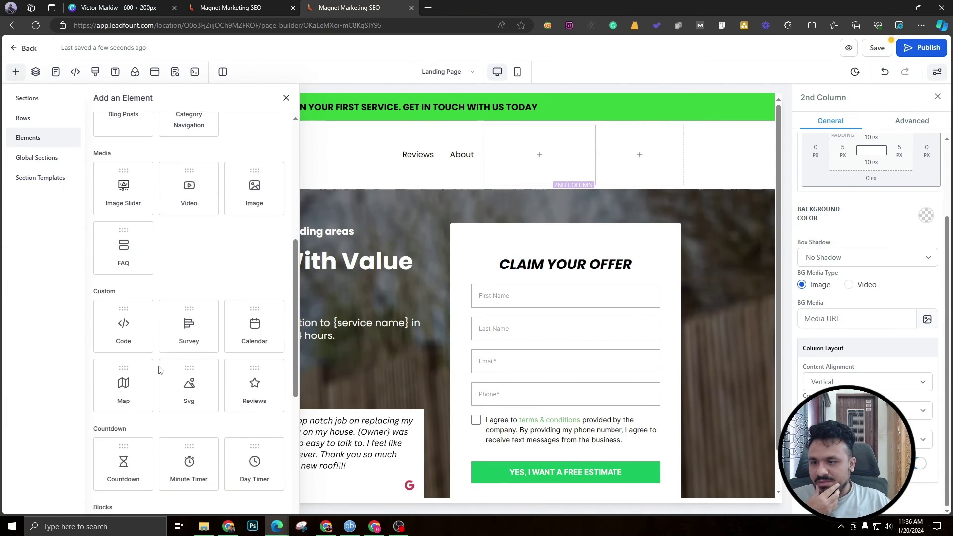
left_click_drag(246, 193, 540, 154)
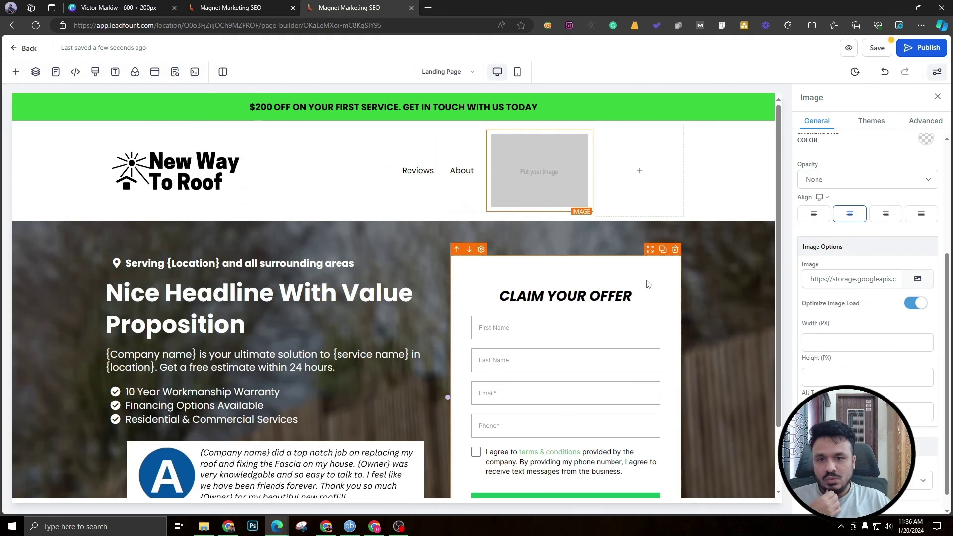
left_click(920, 282)
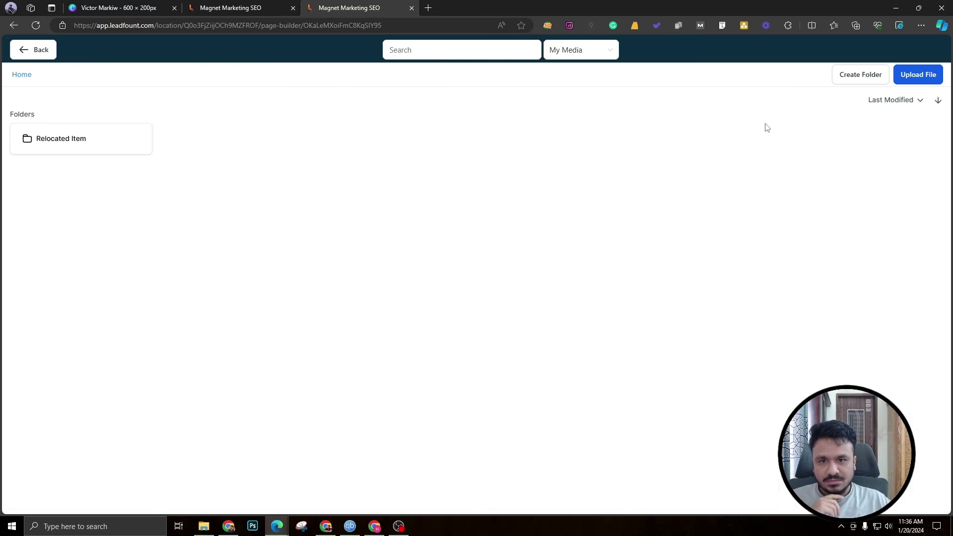
scroll(507, 316, "down", 10)
scroll(507, 316, "down", 4)
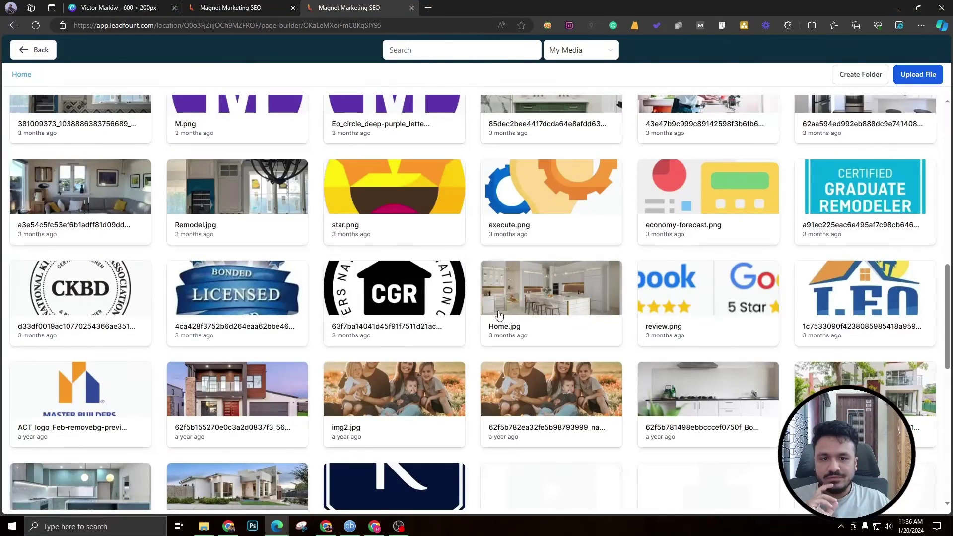
left_click(731, 316)
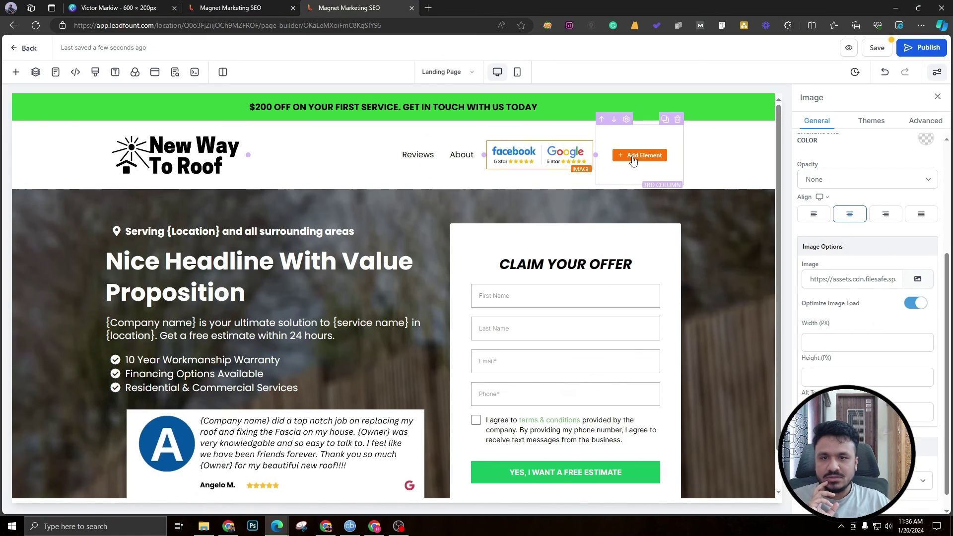
left_click(638, 155)
Narrow the header navigation menu column and make Get In Touch a top-level menu link
left_click(358, 162)
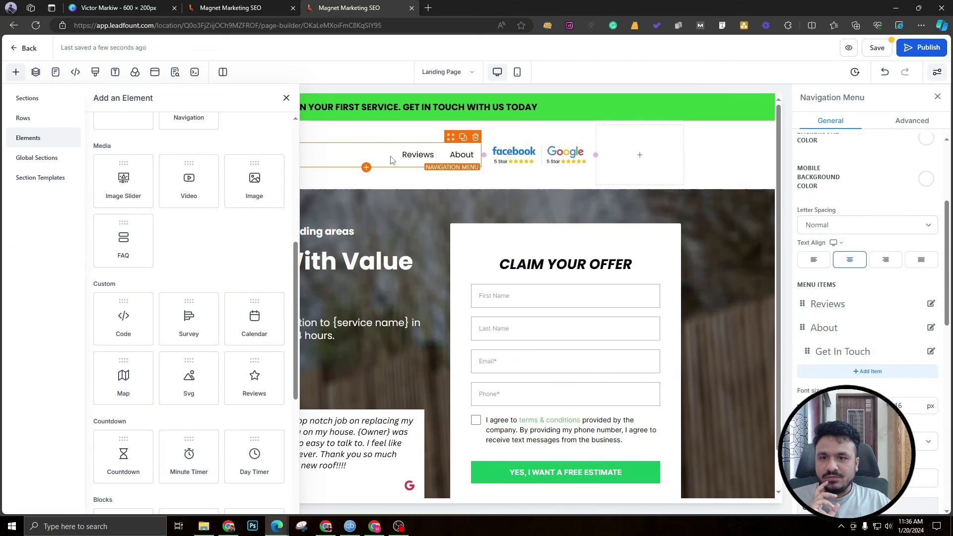
left_click_drag(487, 154, 454, 152)
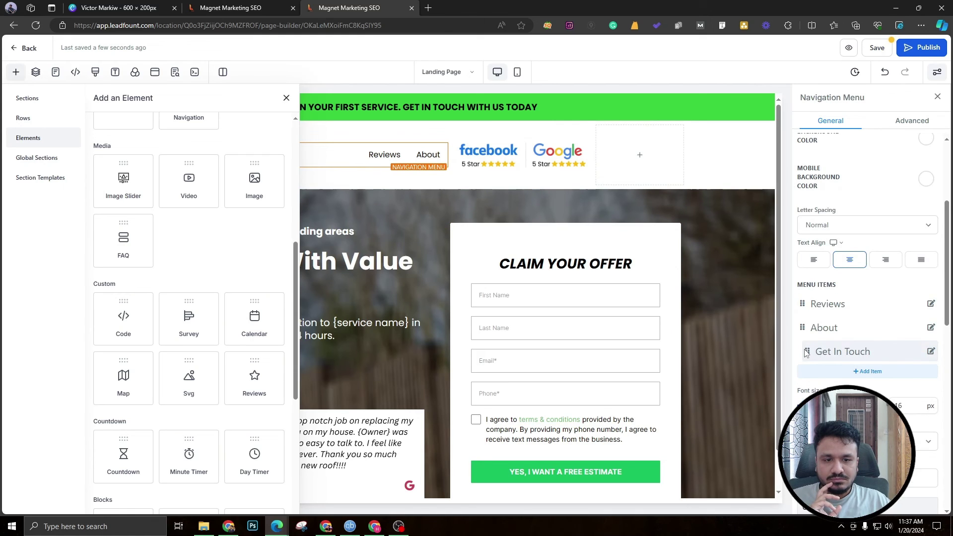
left_click_drag(808, 354, 812, 354)
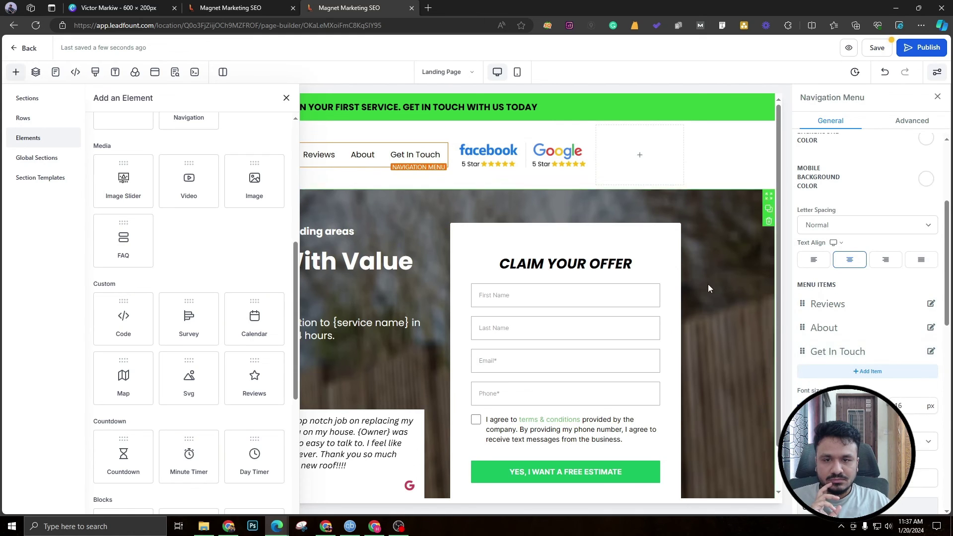
Start adding an element to the empty third header column, scrolling the element list to Text
left_click(286, 98)
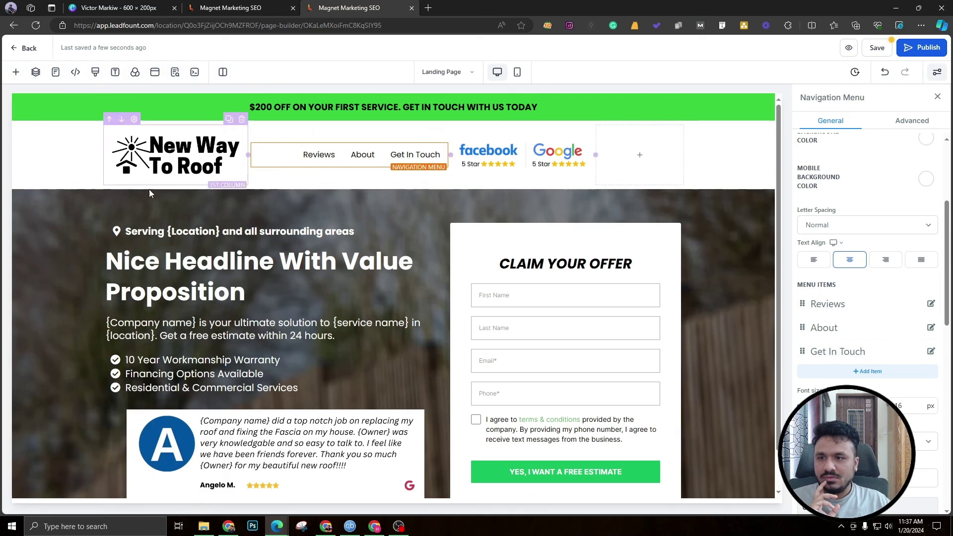
left_click(96, 154)
left_click(637, 157)
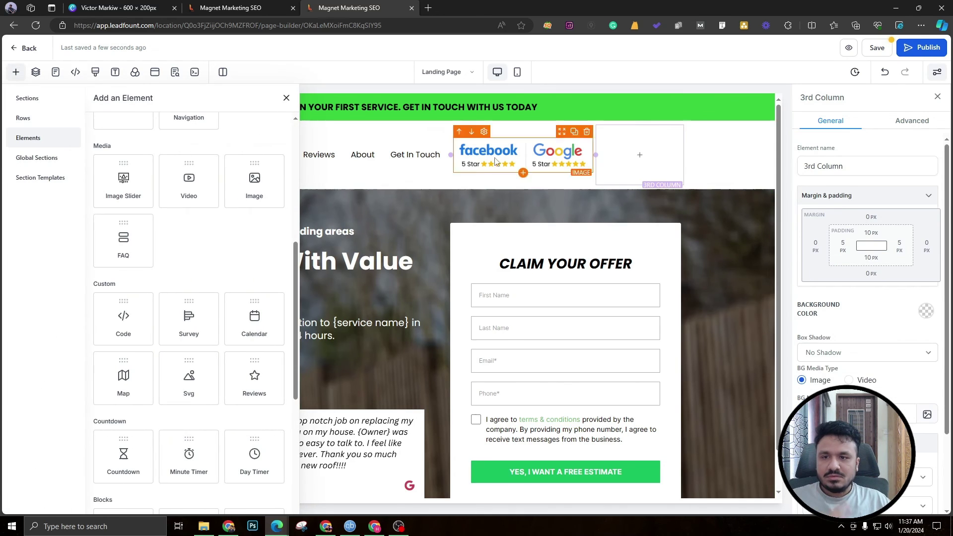
scroll(188, 263, "up", 5)
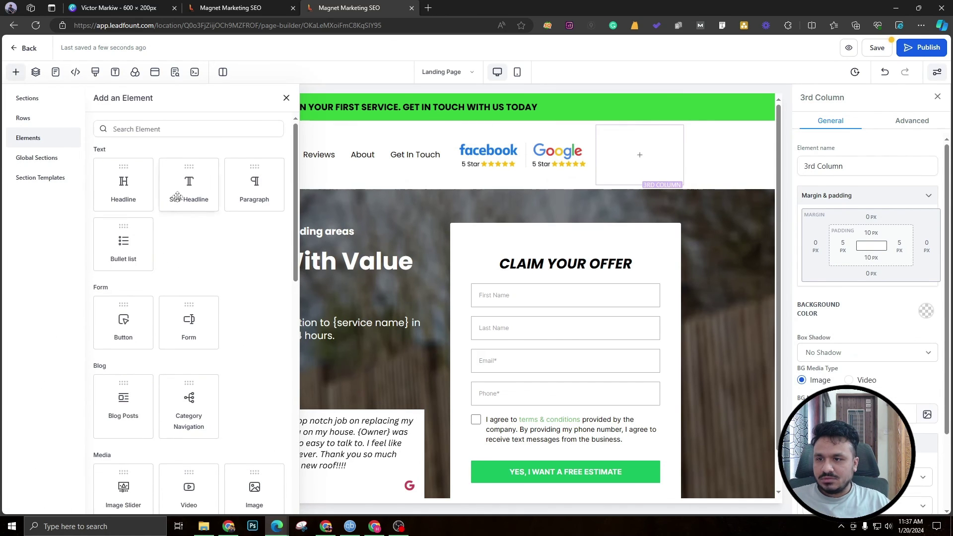
Add a sub-headline reading 'Call For An Instant Quote' to the third column
left_click(177, 196)
triple_click(640, 156)
type("Ca")
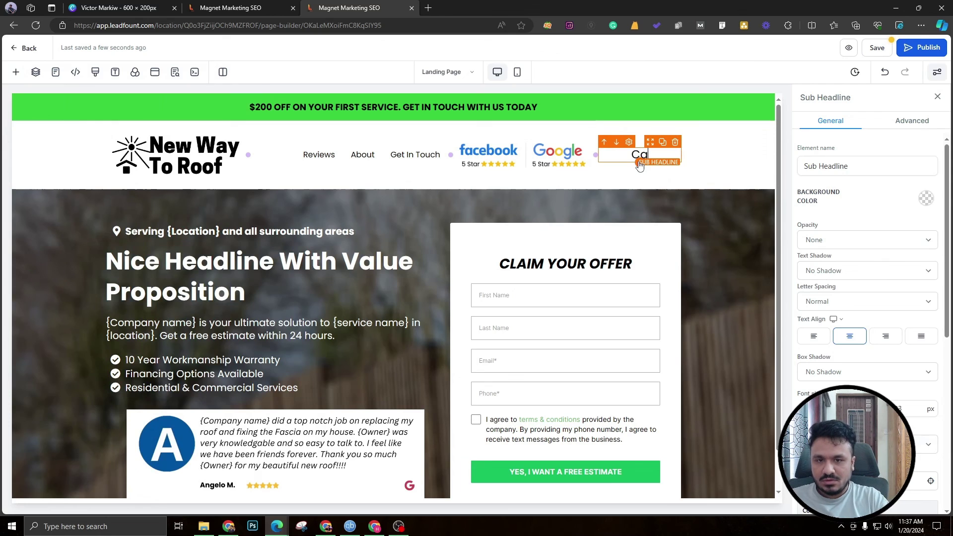
type("ll For A N")
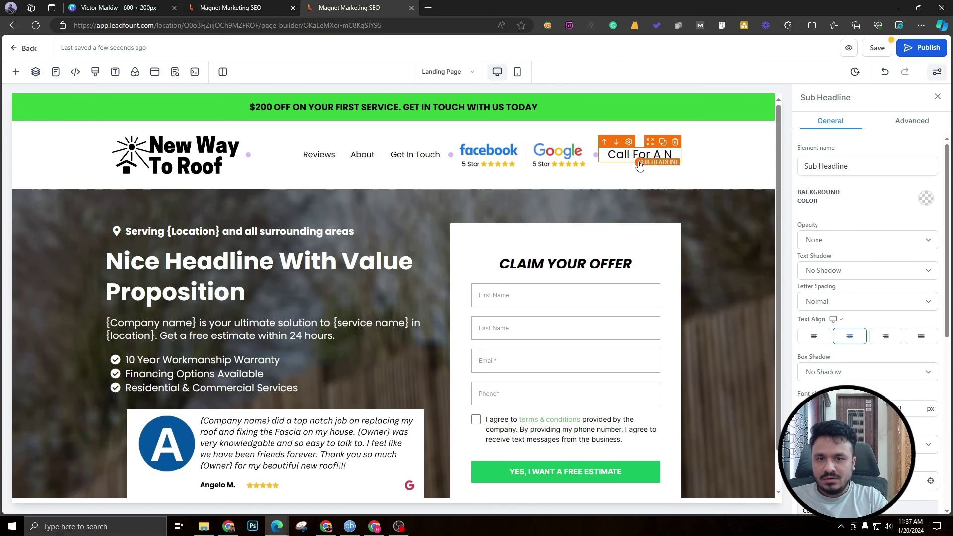
key("BackSpace")
key("BackSpace")
type("n In")
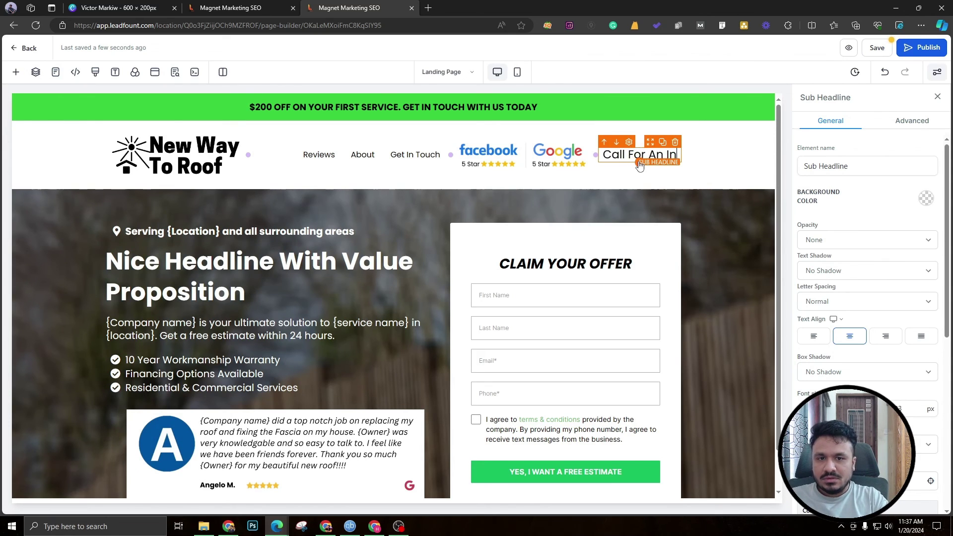
type("stant Quote")
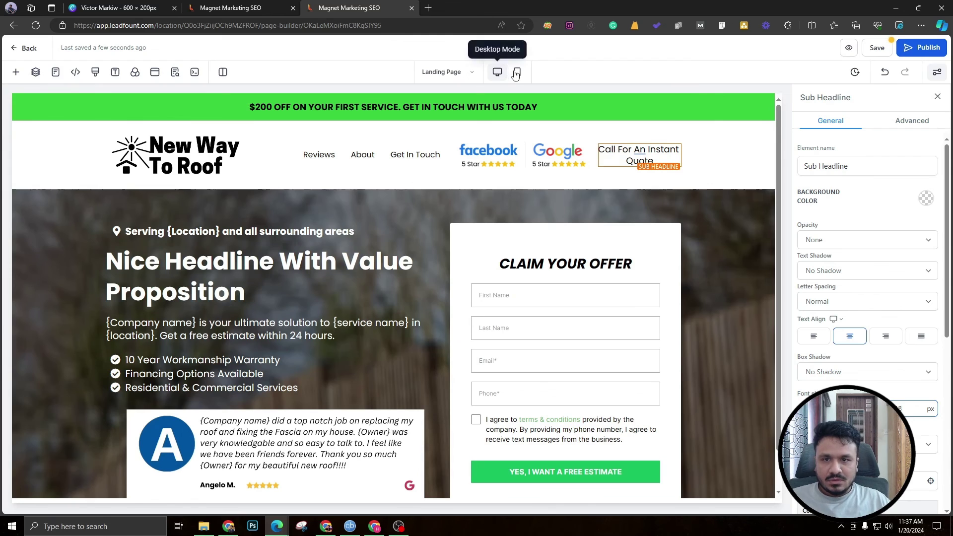
left_click(639, 169)
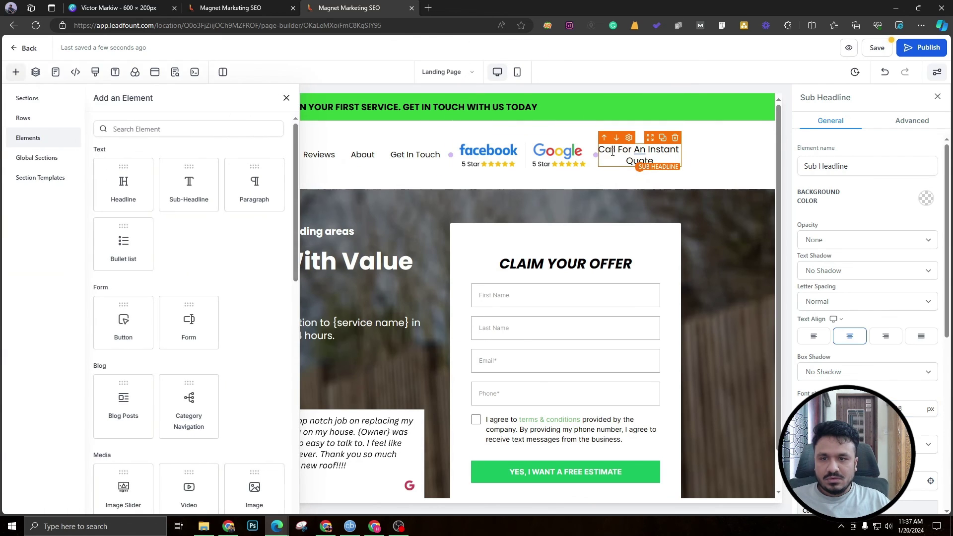
left_click(130, 193)
key("ctrl+a")
type("888")
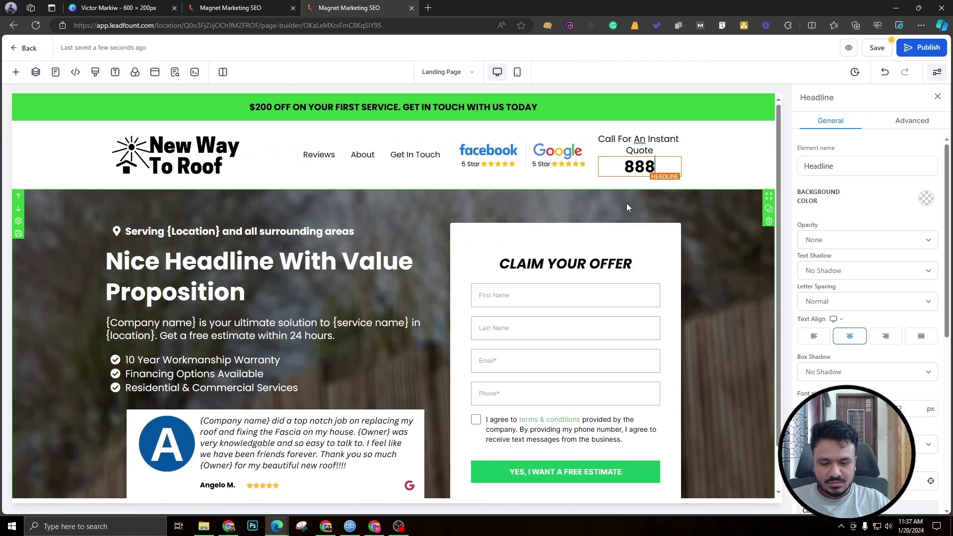
type("-555-1234")
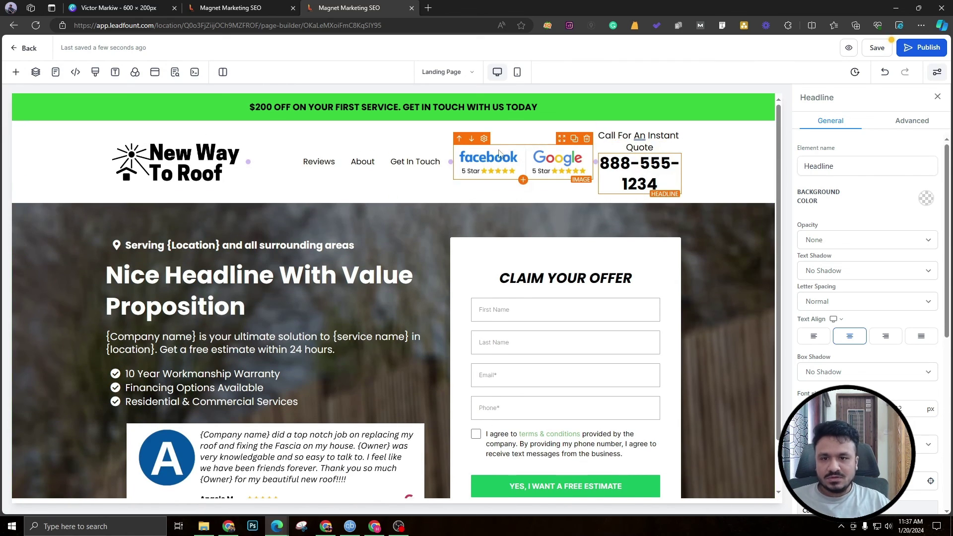
left_click_drag(643, 148, 556, 151)
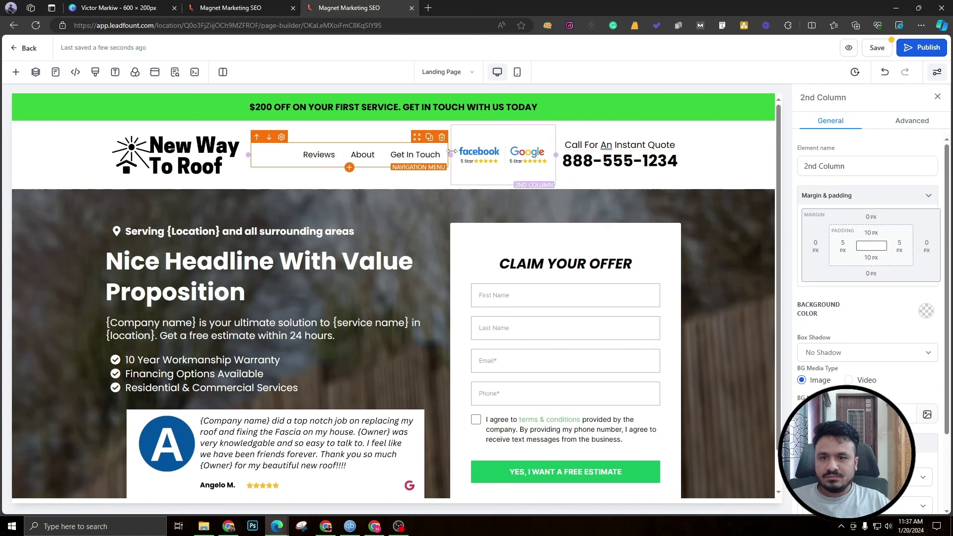
Widen the review badges column, then turn off mobile visibility for the call-for-quote, badges and menu columns
left_click_drag(449, 154, 435, 154)
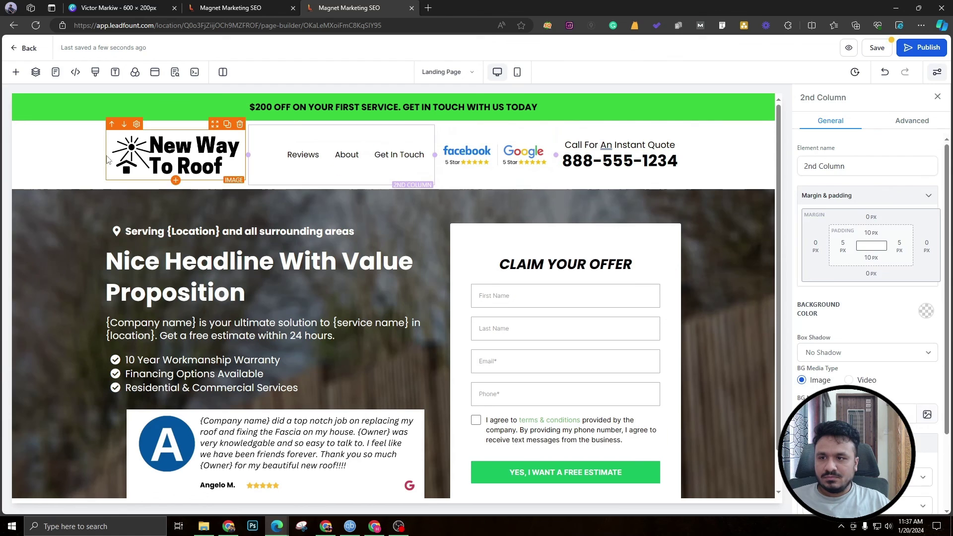
left_click(76, 158)
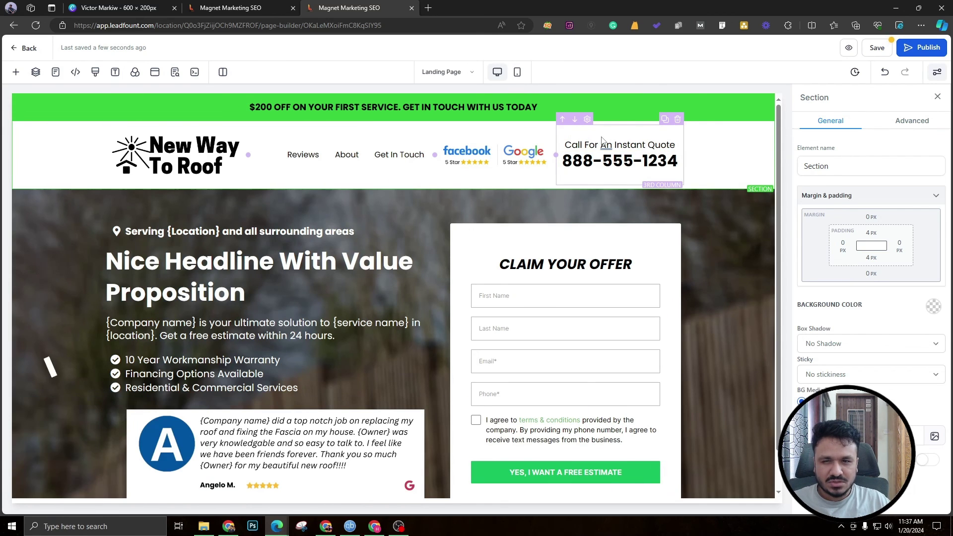
left_click(601, 141)
left_click(898, 128)
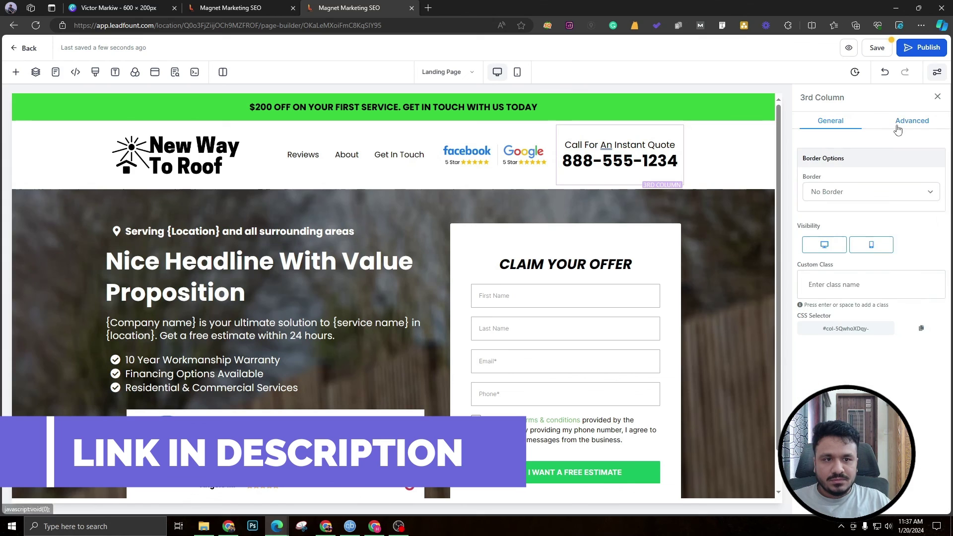
left_click(507, 138)
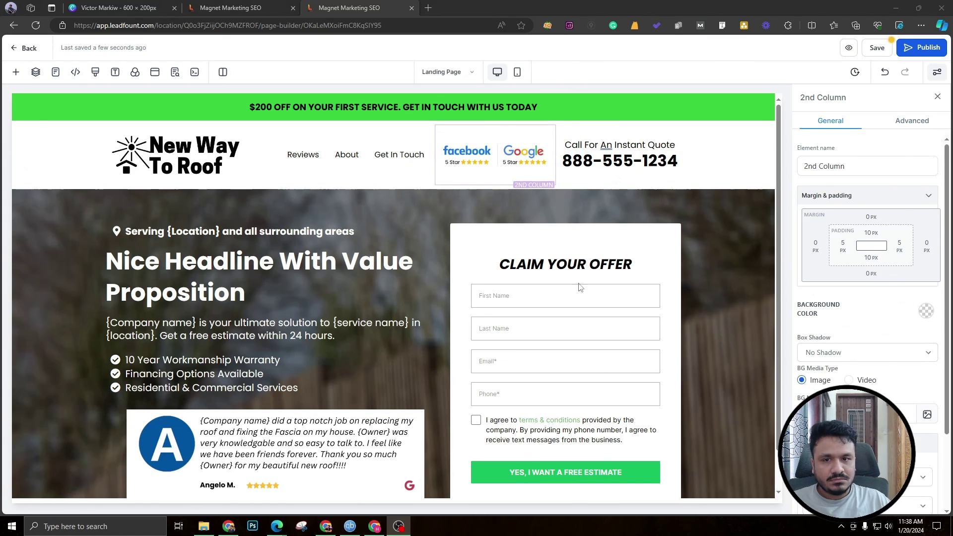
left_click(899, 127)
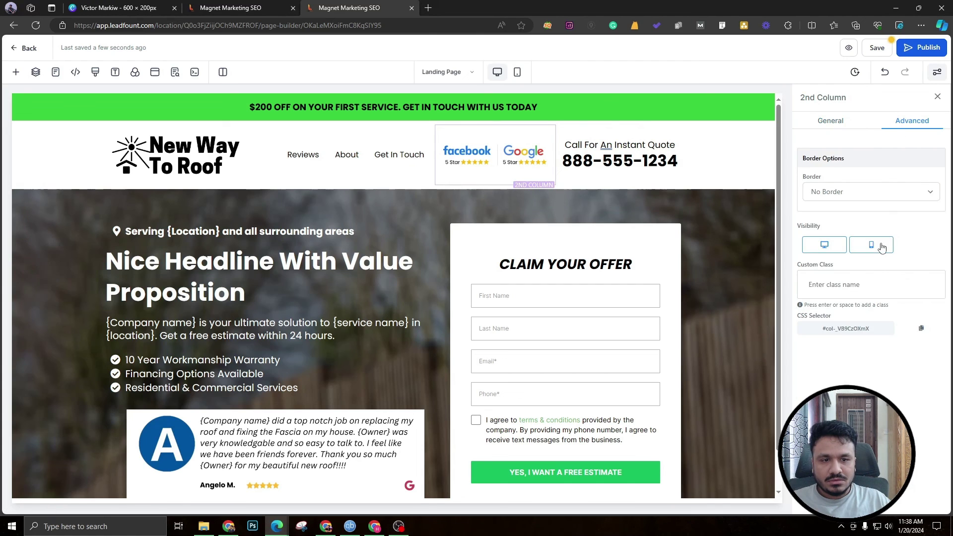
left_click(302, 131)
left_click(907, 130)
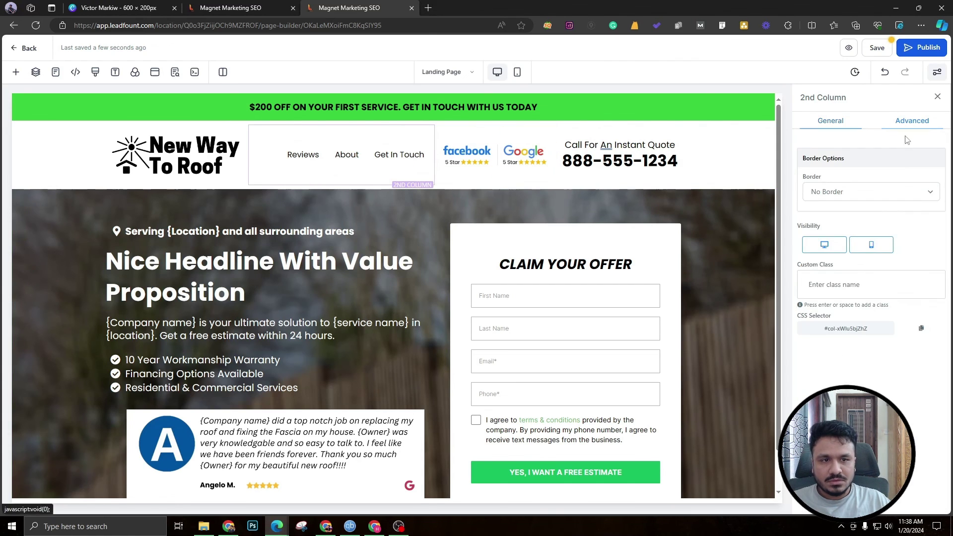
left_click(517, 72)
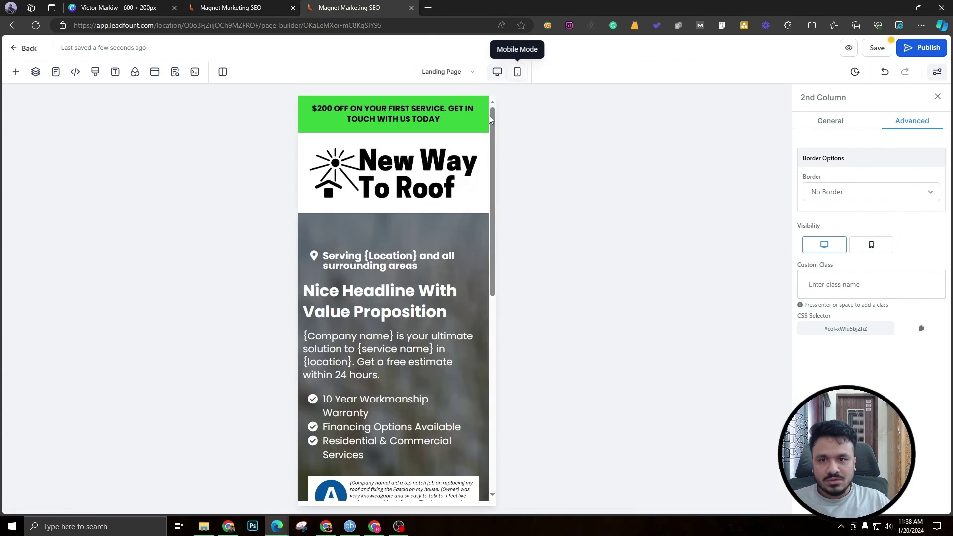
left_click(343, 180)
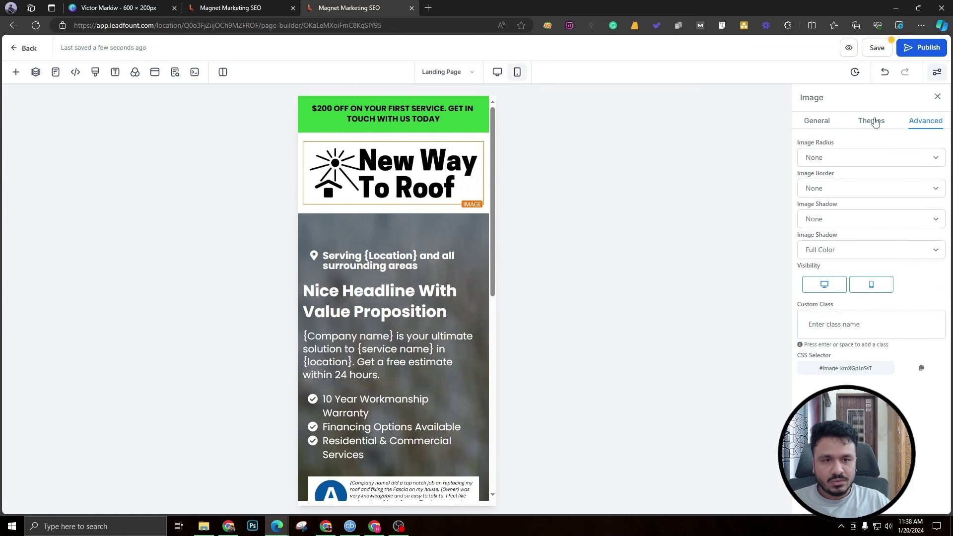
left_click(816, 121)
scroll(439, 371, "down", 5)
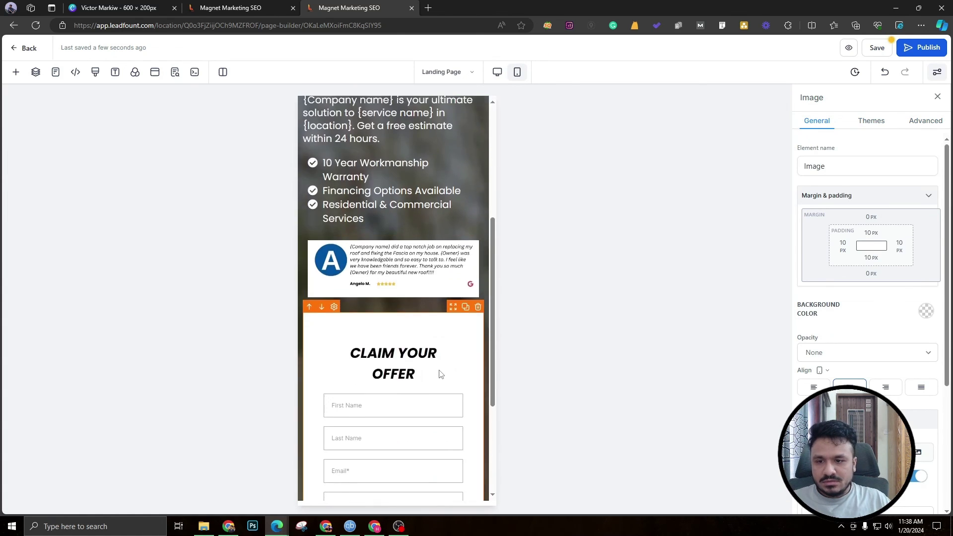
scroll(439, 370, "up", 5)
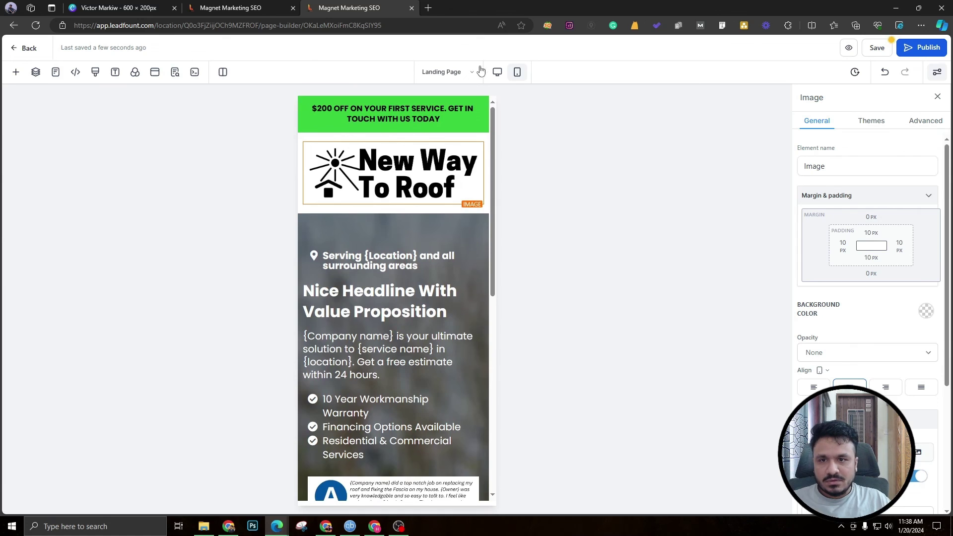
left_click(497, 72)
scroll(174, 363, "down", 2)
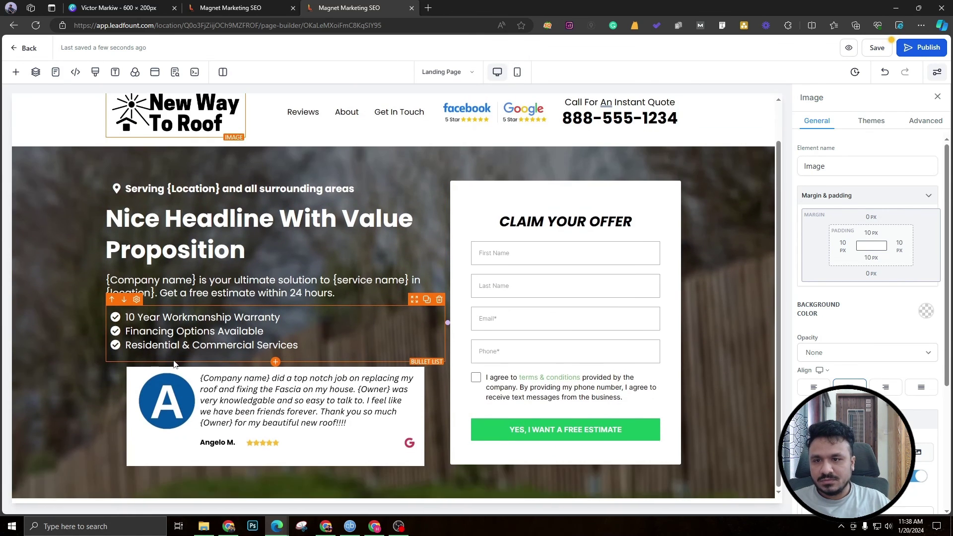
scroll(174, 364, "up", 2)
scroll(346, 207, "down", 2)
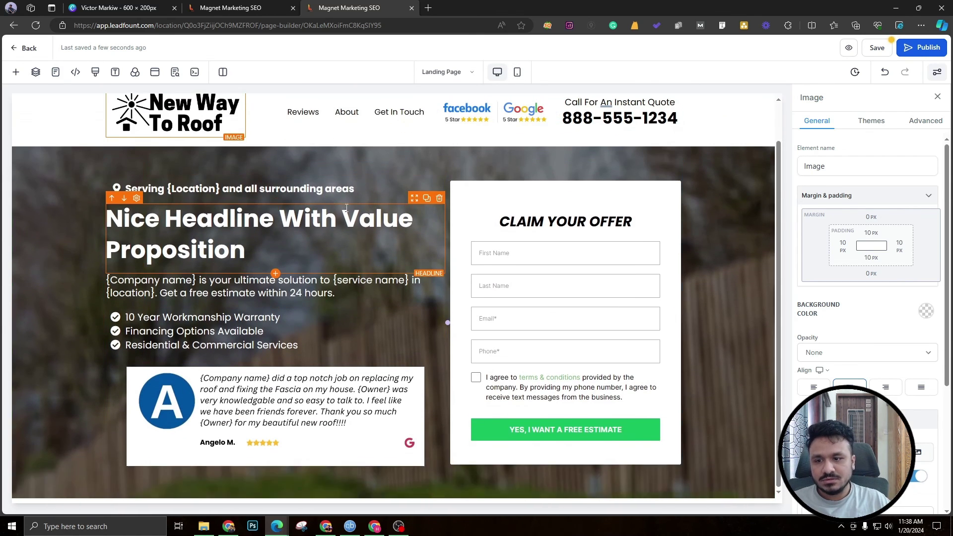
scroll(346, 207, "up", 1)
scroll(347, 206, "down", 1)
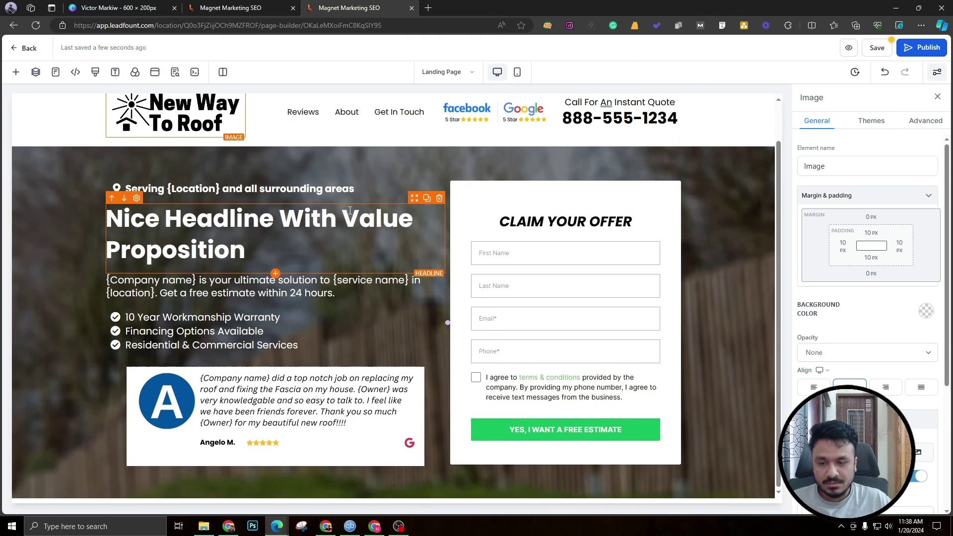
scroll(350, 211, "up", 1)
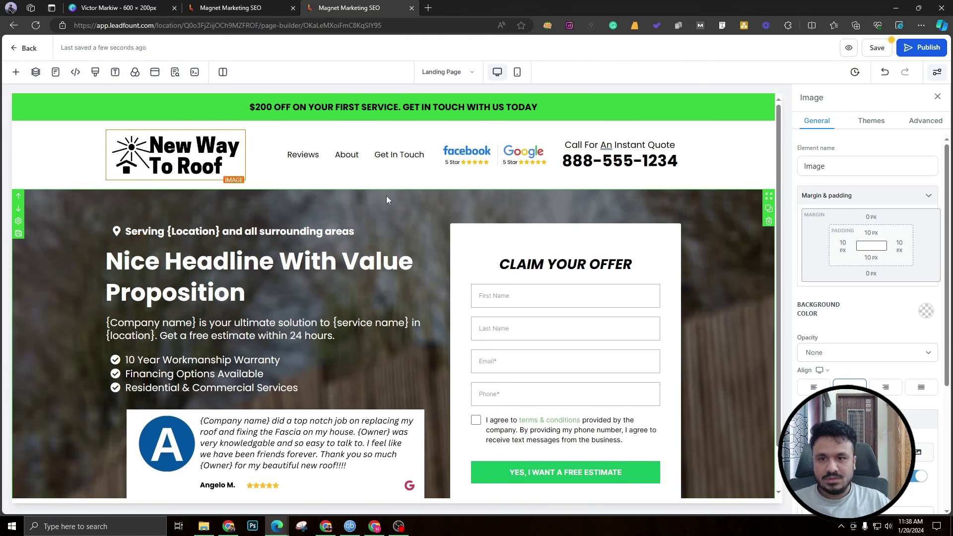